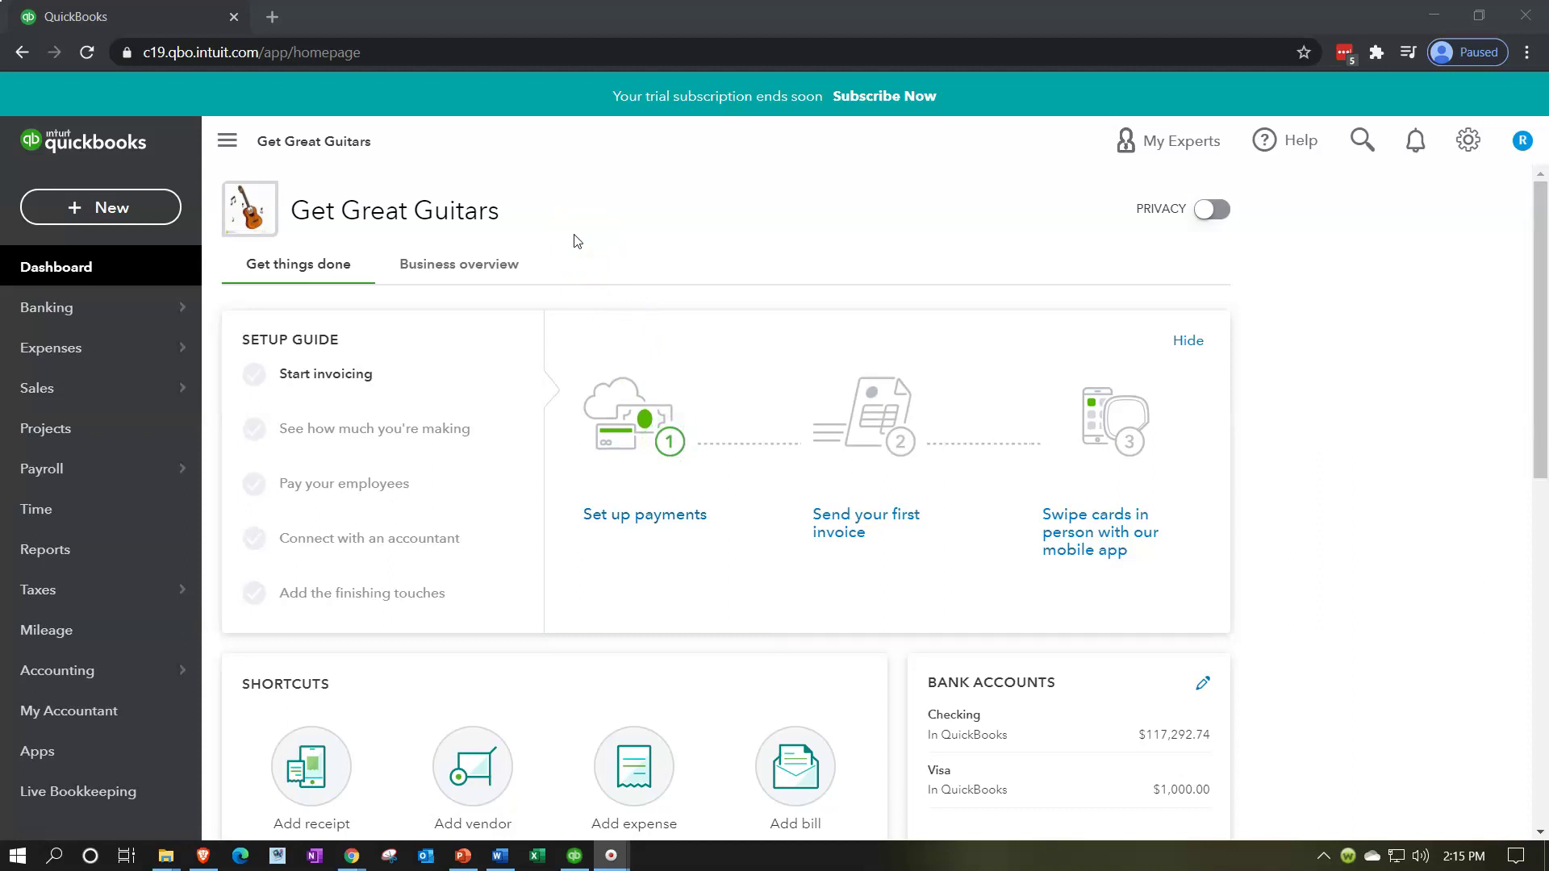
Duplicate the QuickBooks browser tab and open the Trial Balance report in the copy.
right_click(143, 20)
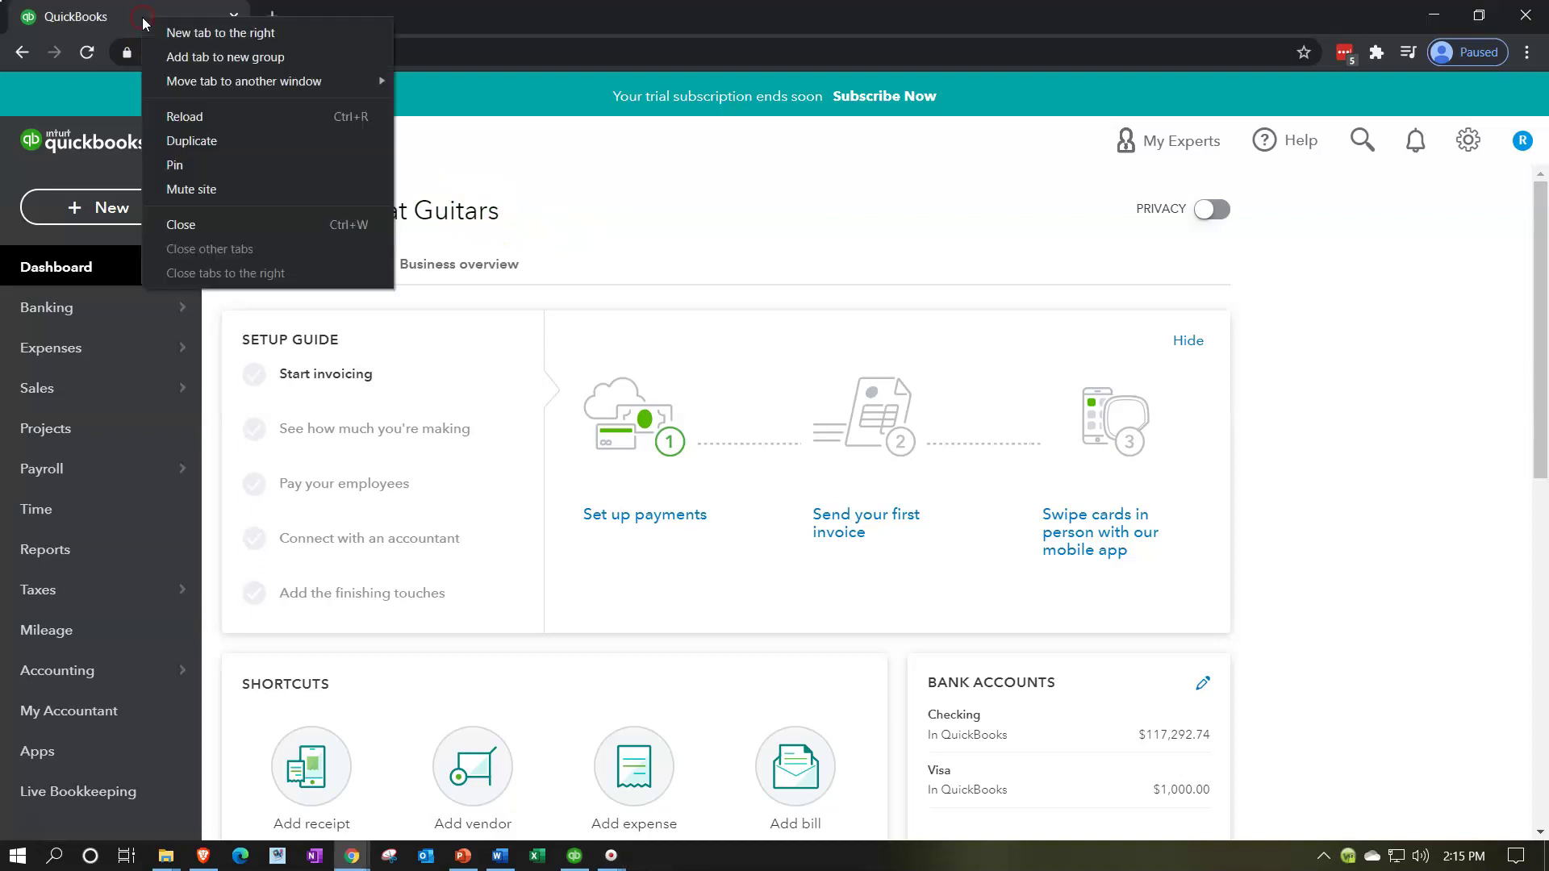
left_click(200, 142)
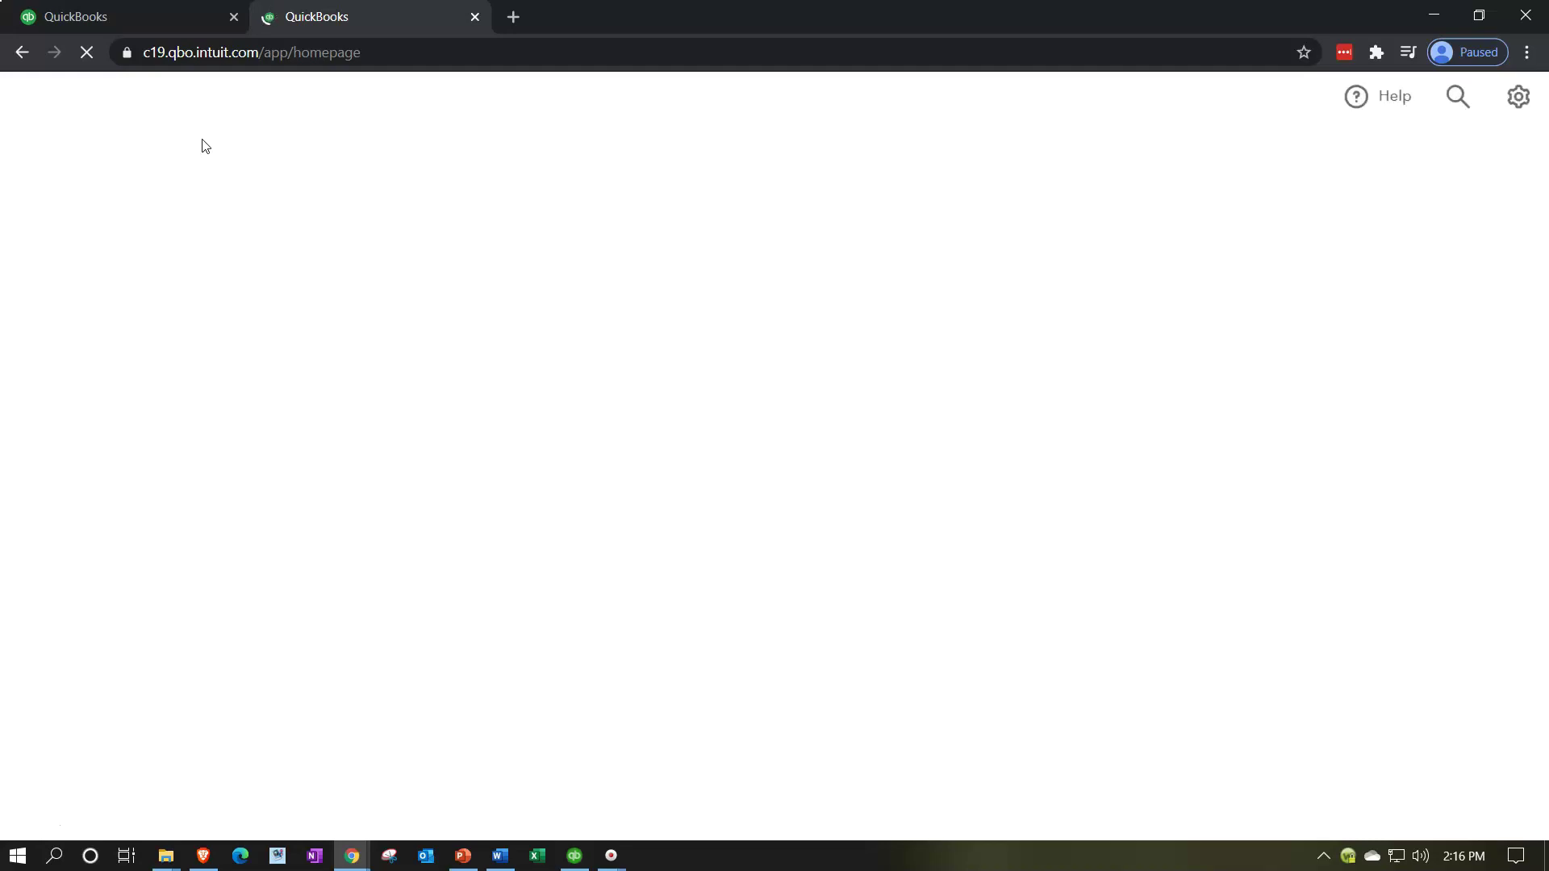
left_click(173, 410)
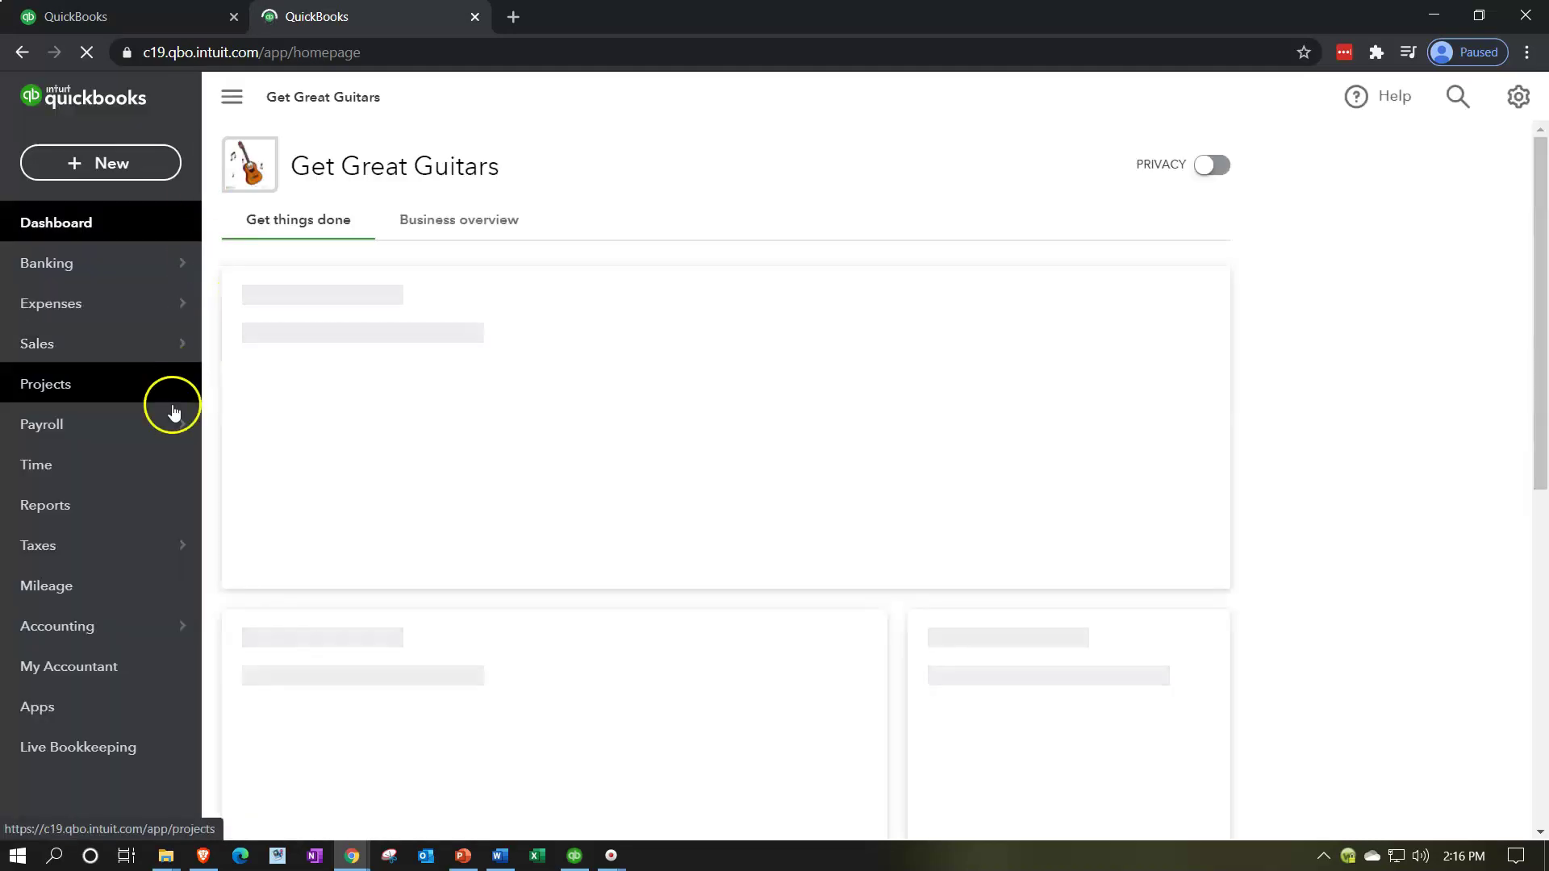
left_click(113, 503)
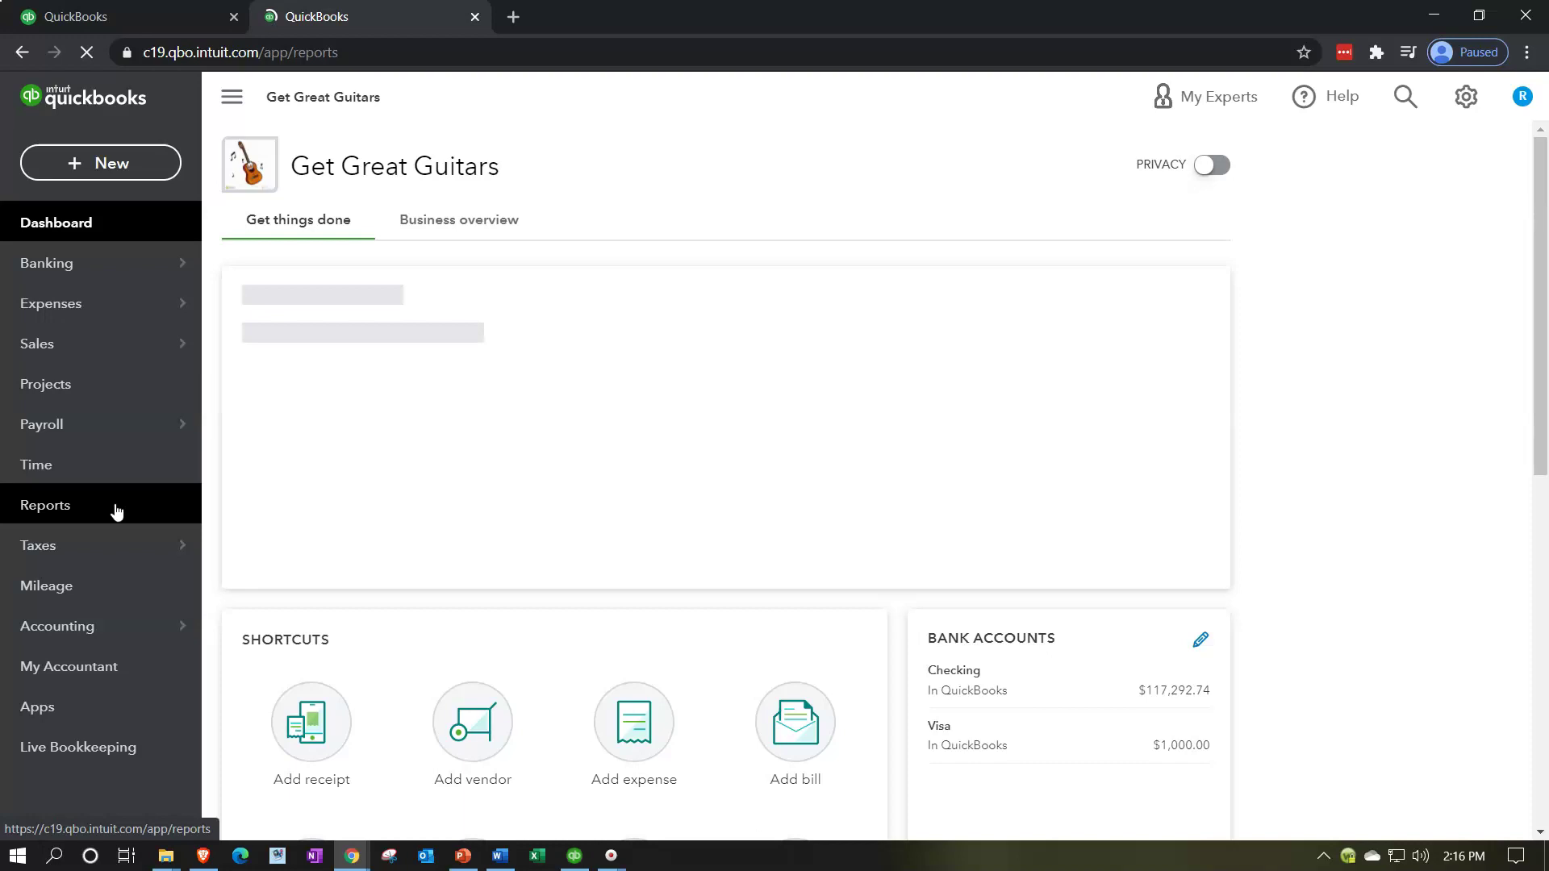
type("trial")
key("Down")
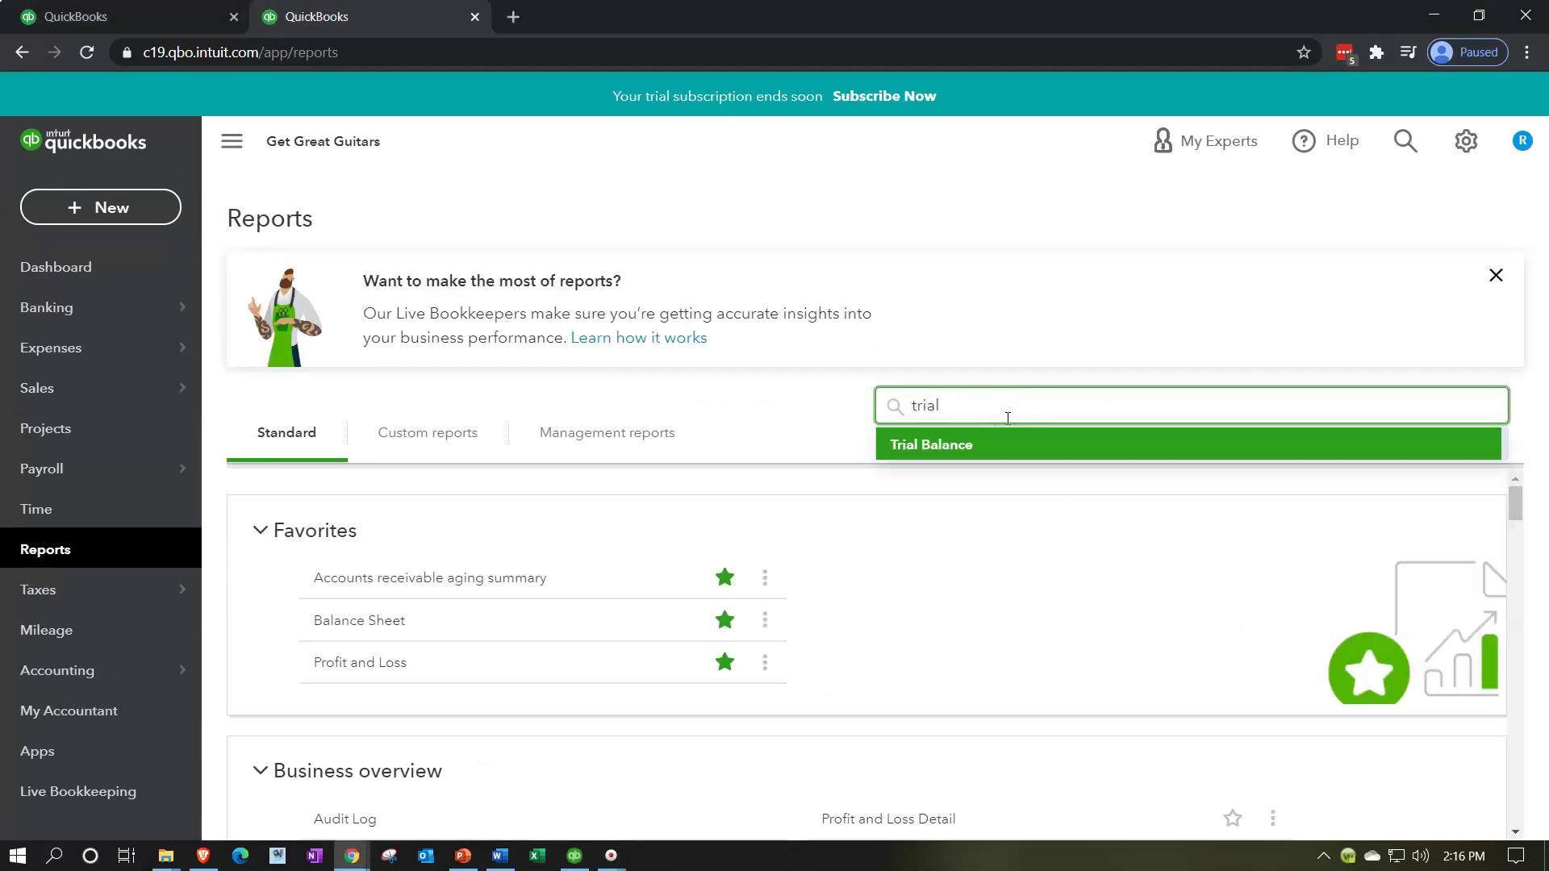
key("Return")
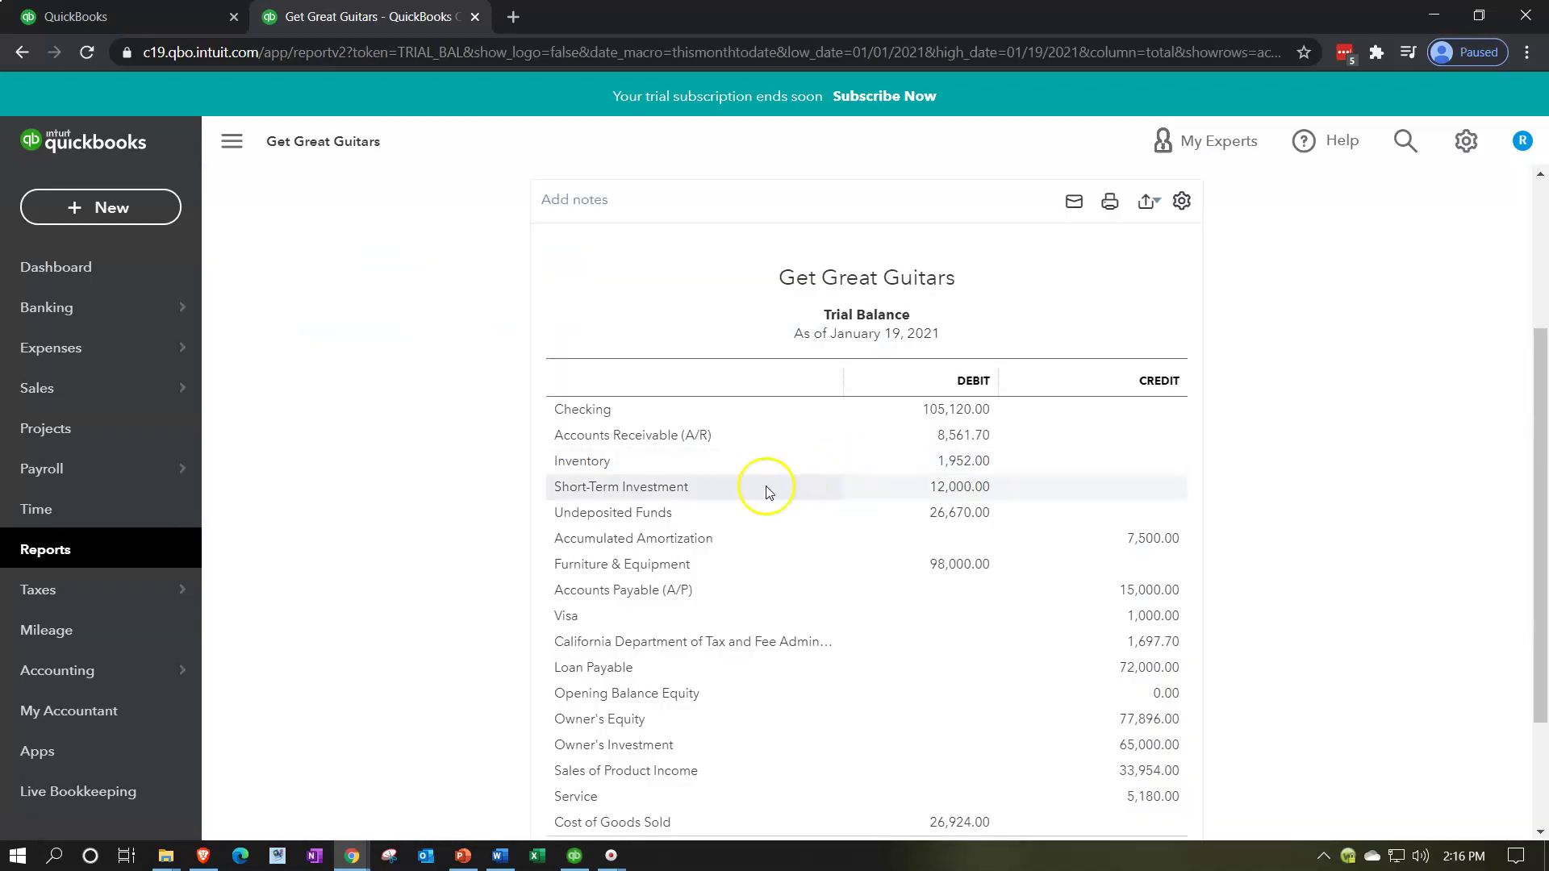
Run the Trial Balance report with an end date of 12/31/2021 and hide the navigation sidebar.
scroll(570, 484, "up", 3)
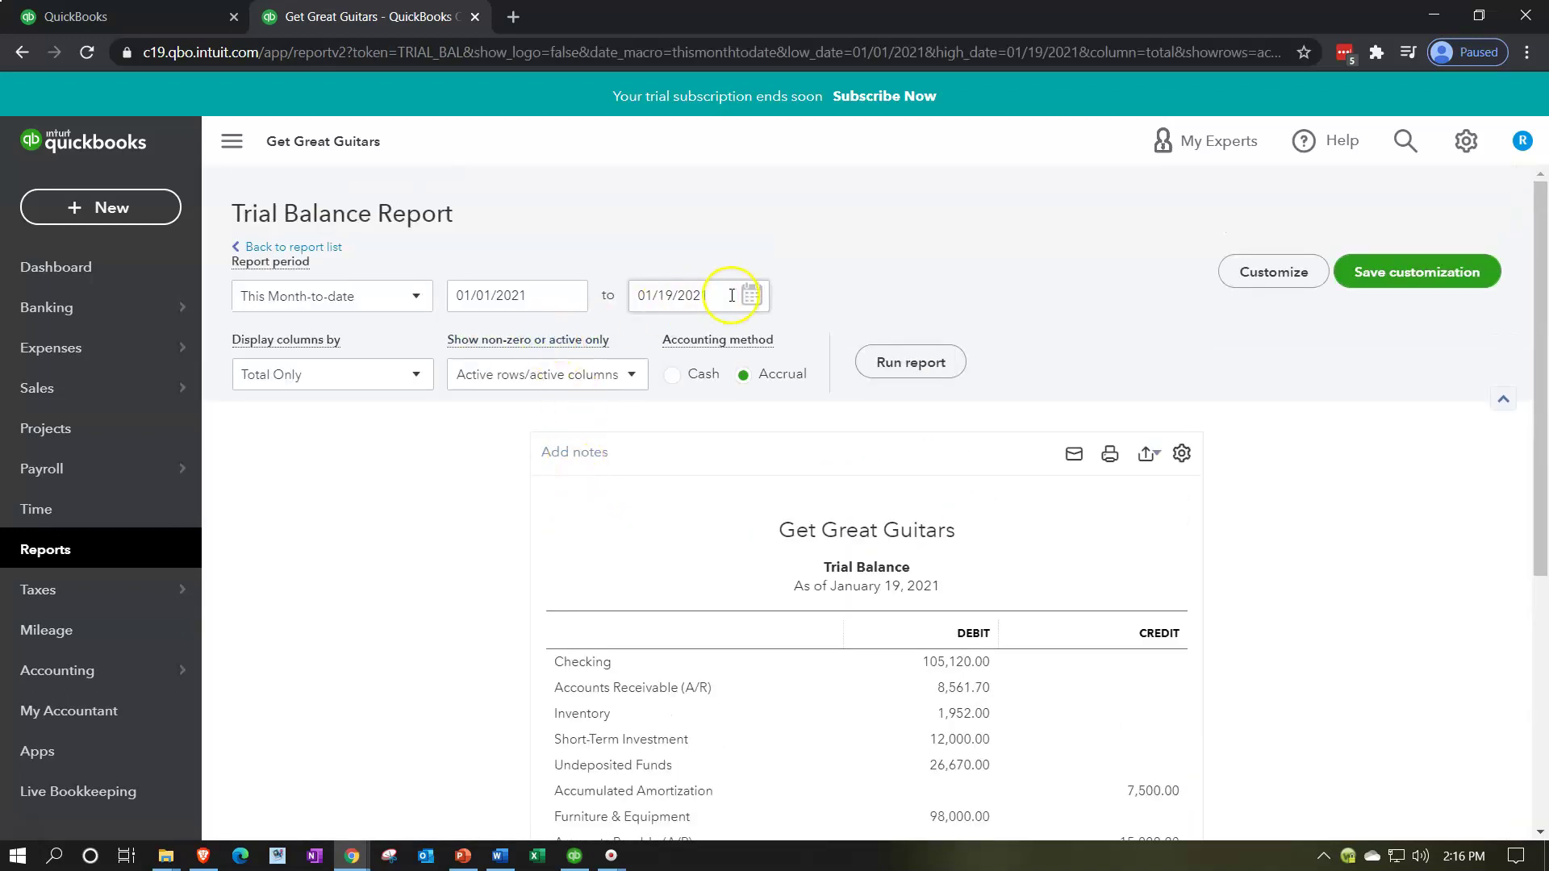
left_click(732, 295)
type("12/31")
key("Tab")
left_click(947, 376)
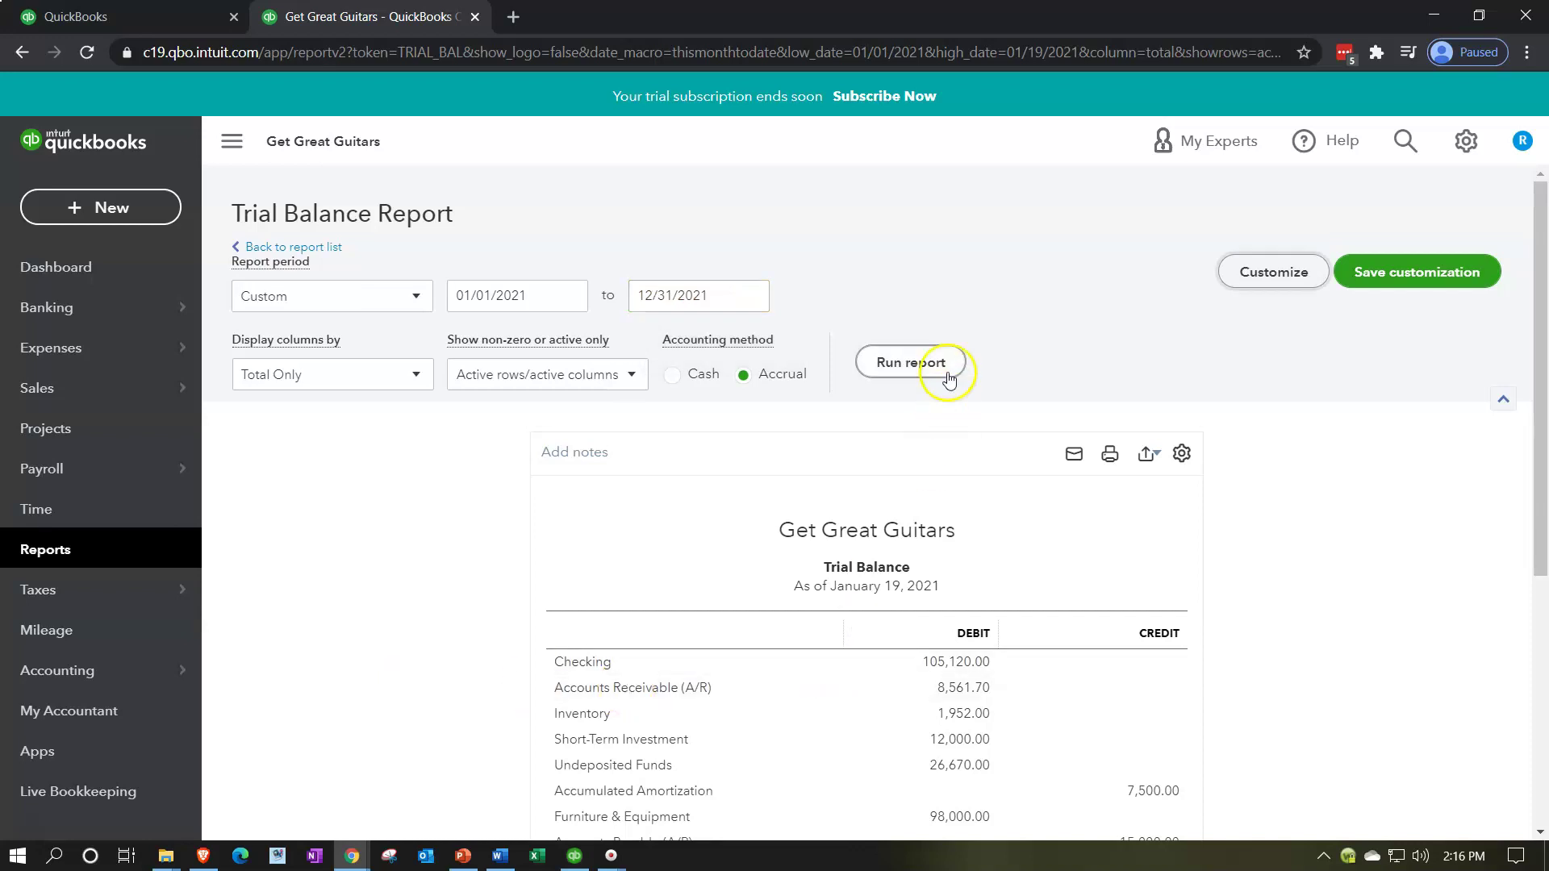
left_click(254, 165)
key("ctrl+plus")
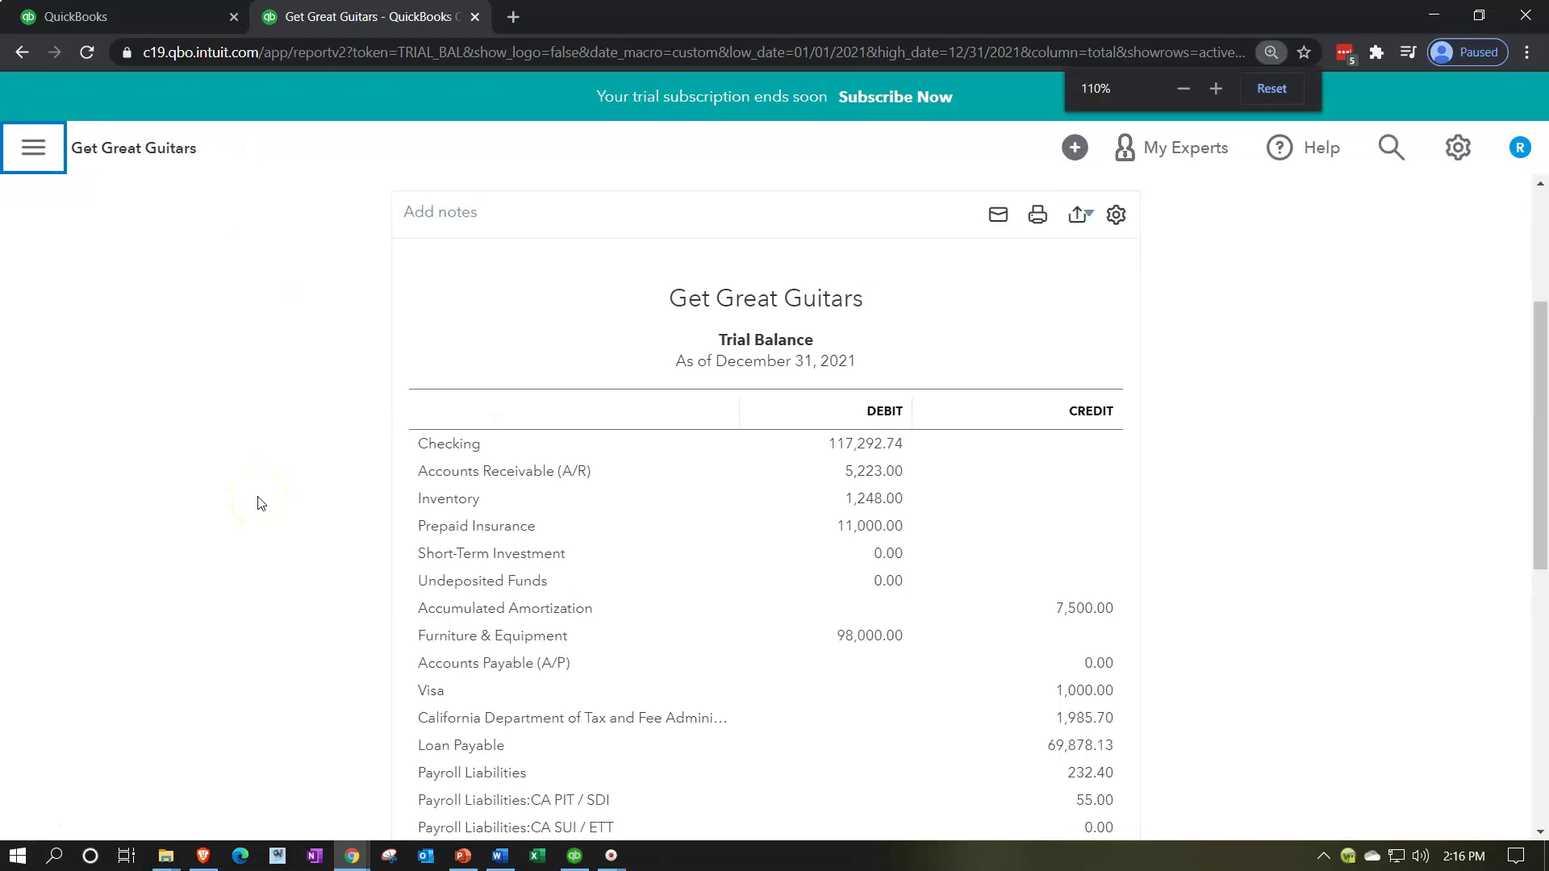
key("ctrl+plus")
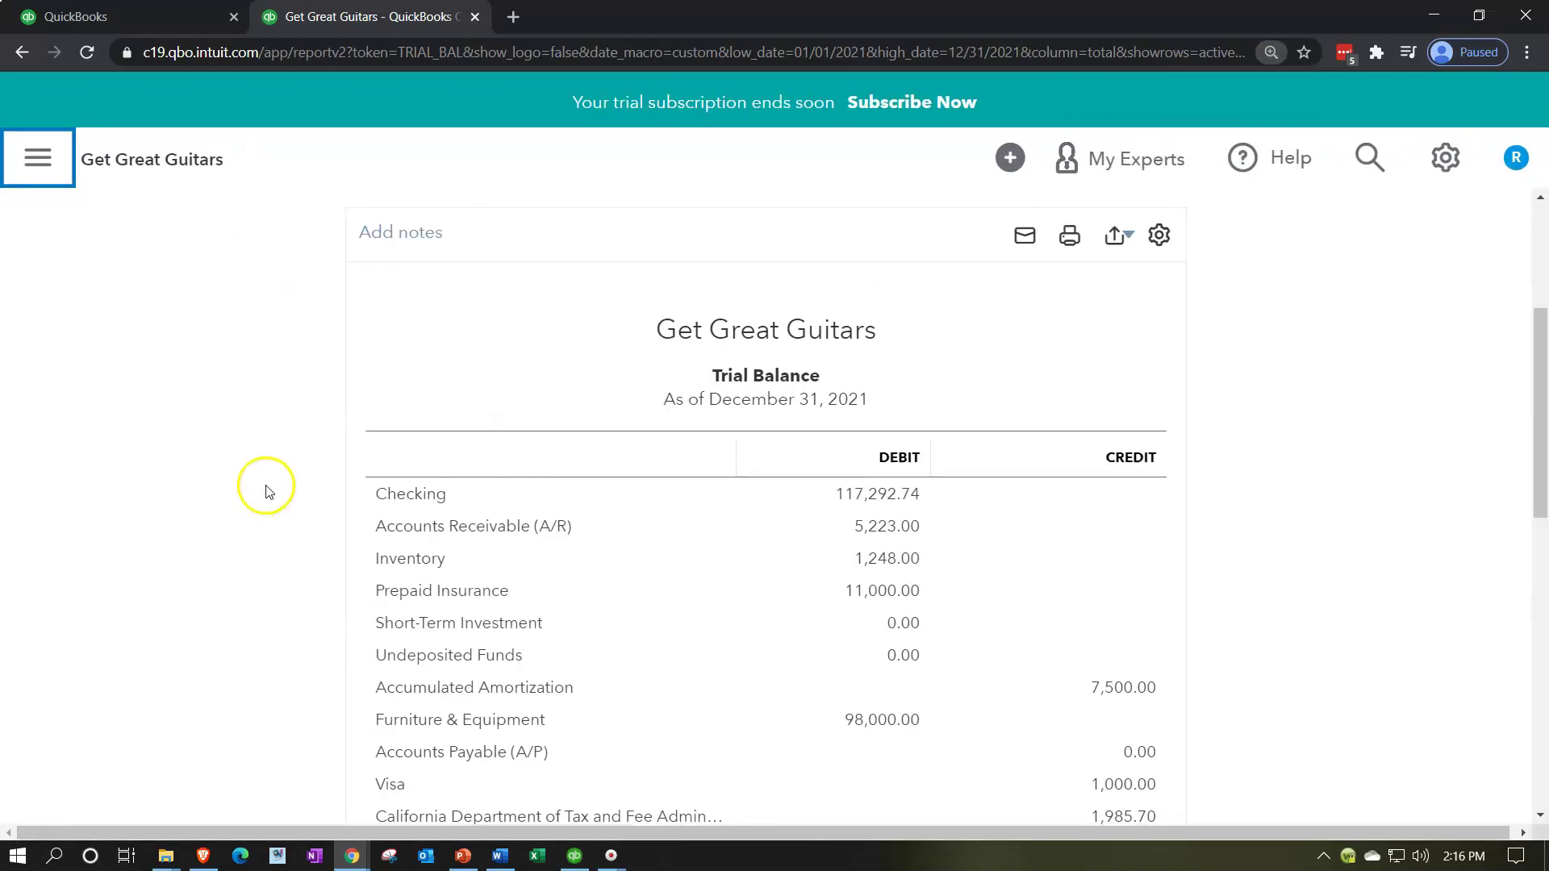
Review the sales tax center and its tax agency settings in the original browser tab, returning to the sales tax center.
left_click(162, 18)
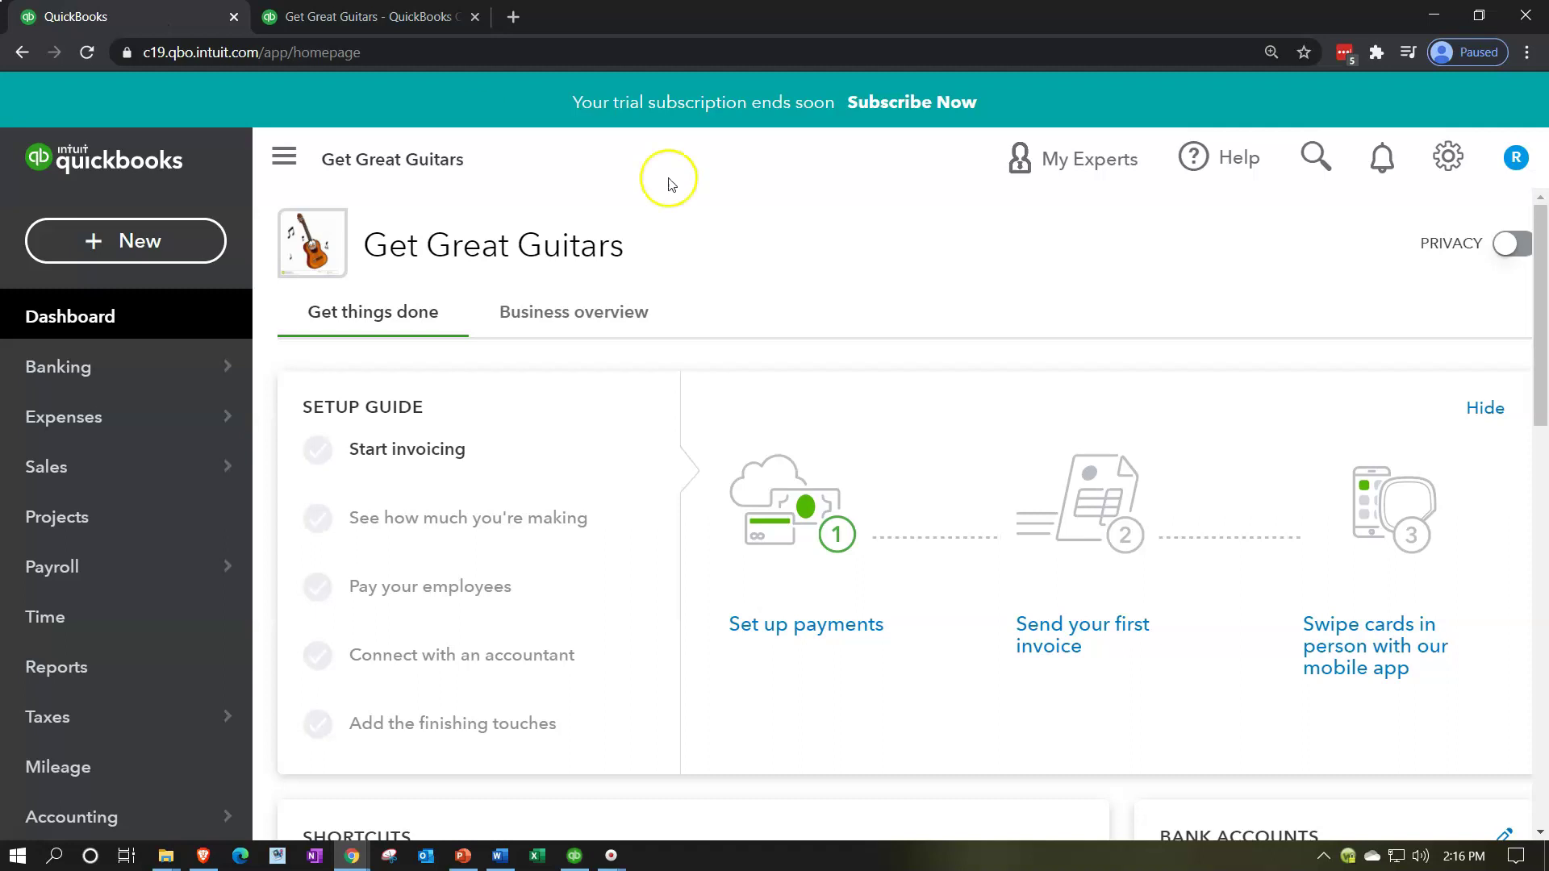
key("ctrl+minus")
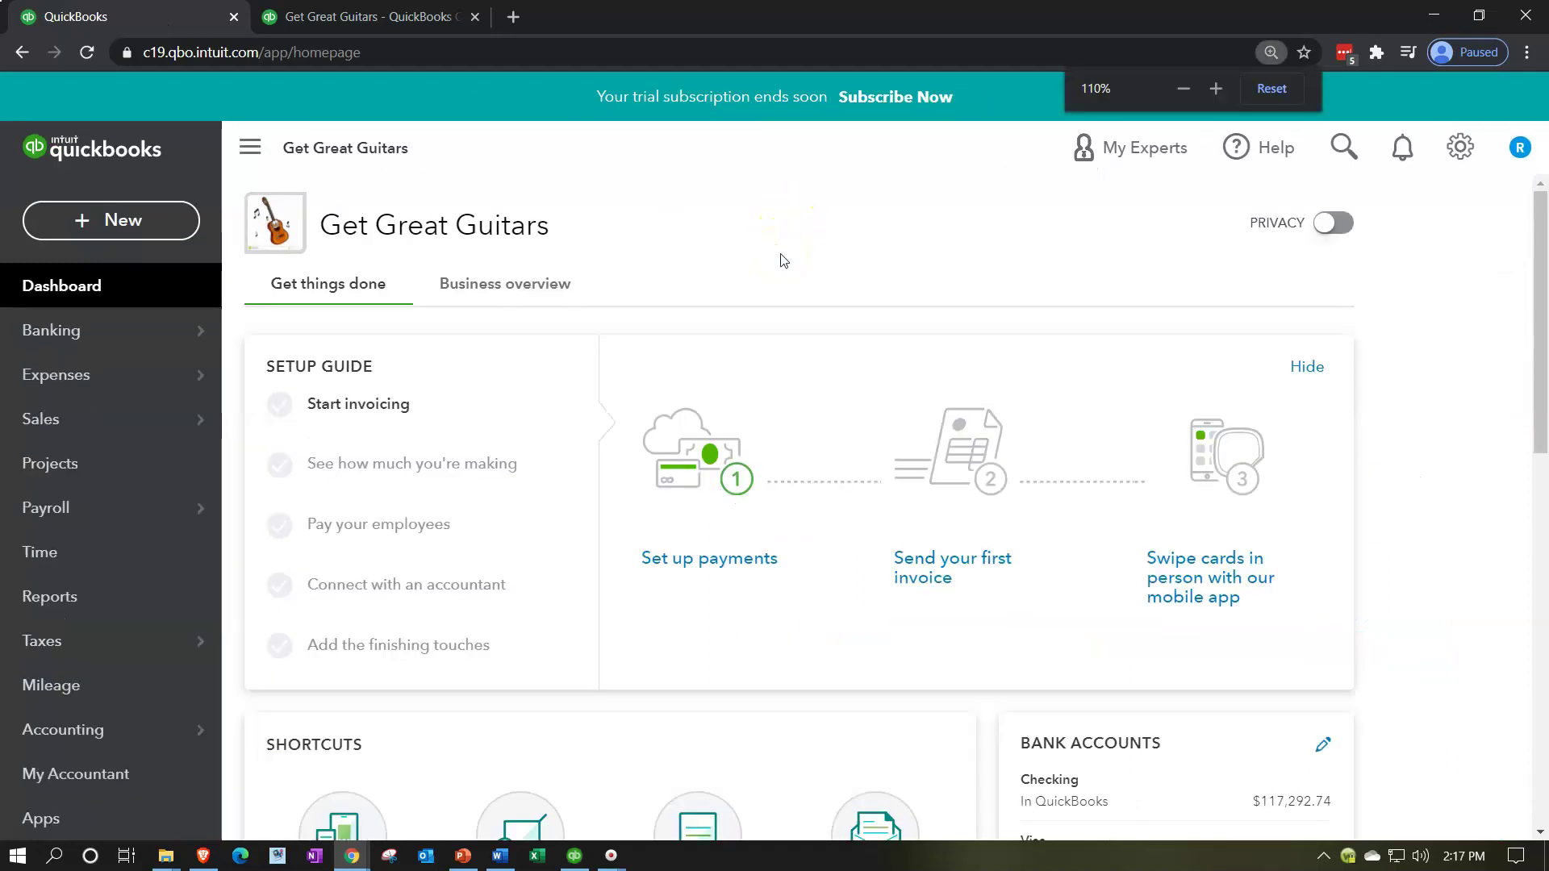
key("ctrl+minus")
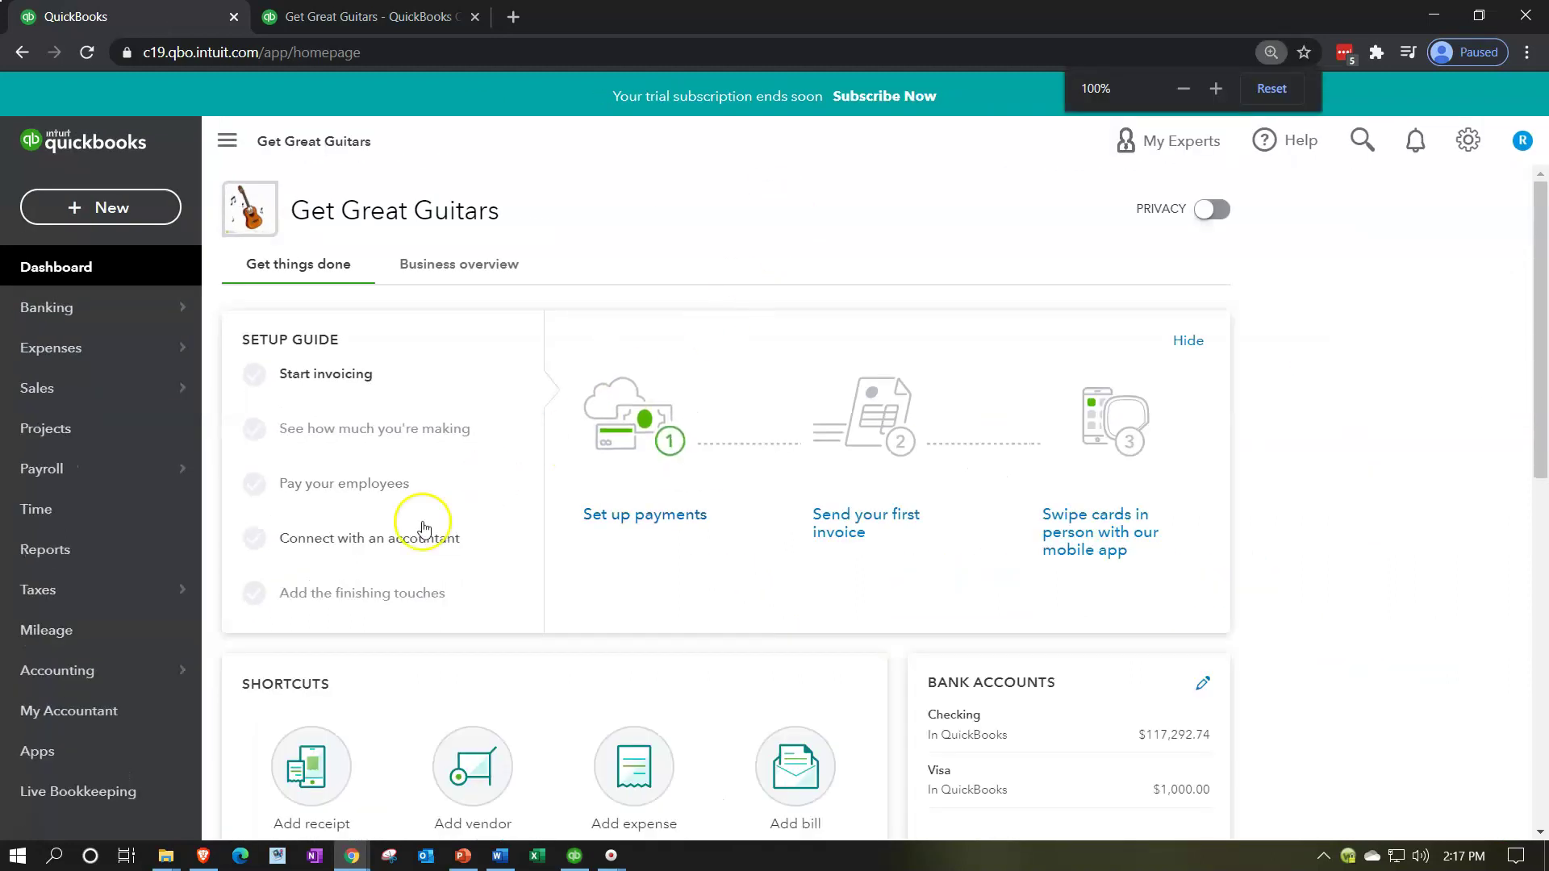
left_click(84, 603)
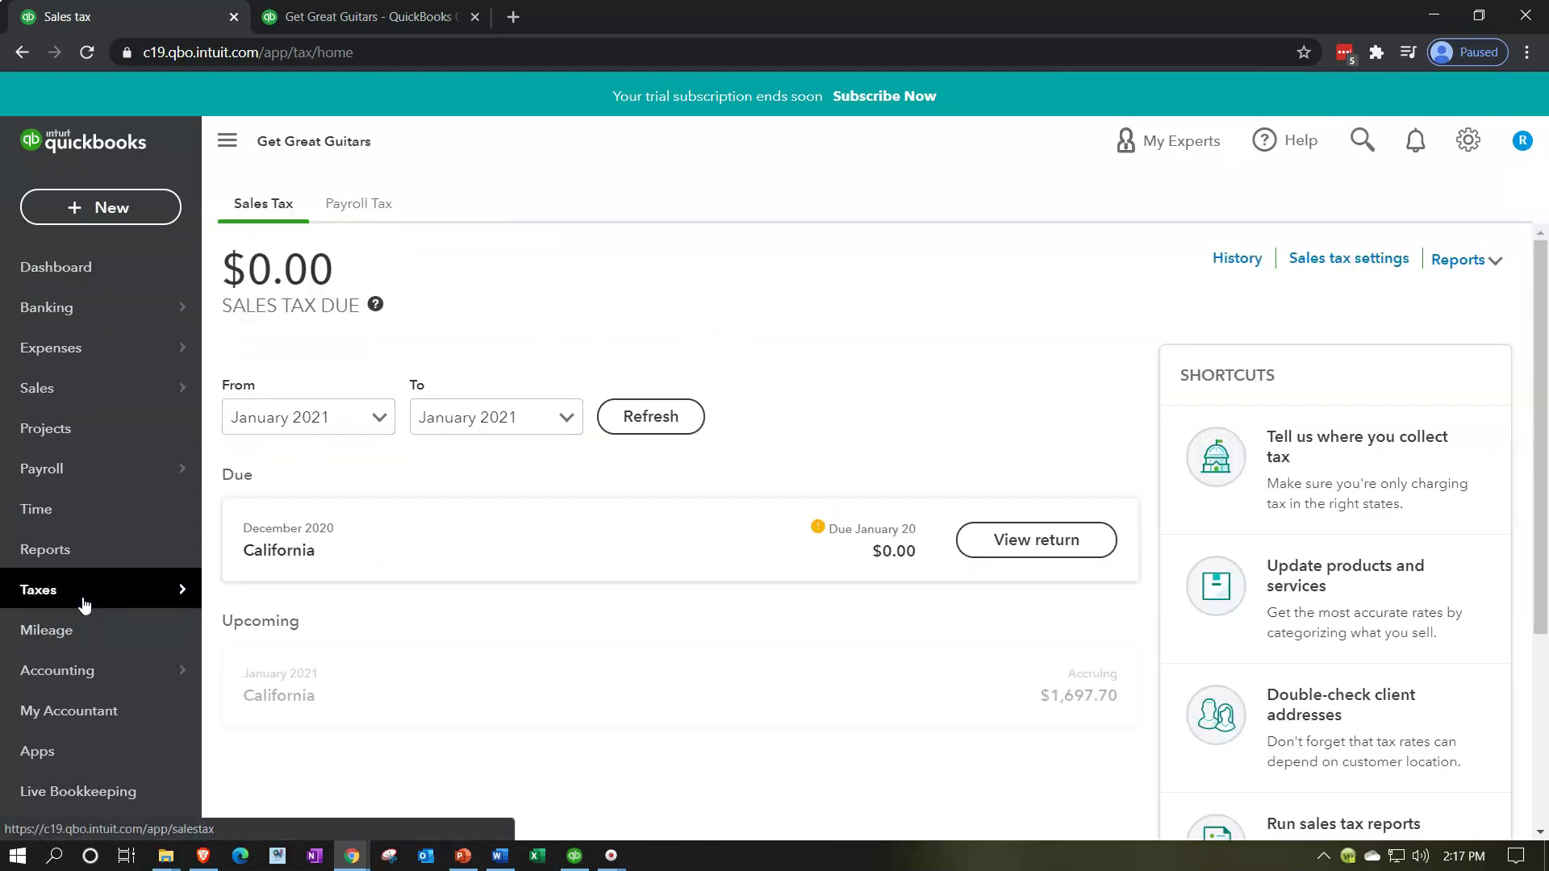
left_click(250, 219)
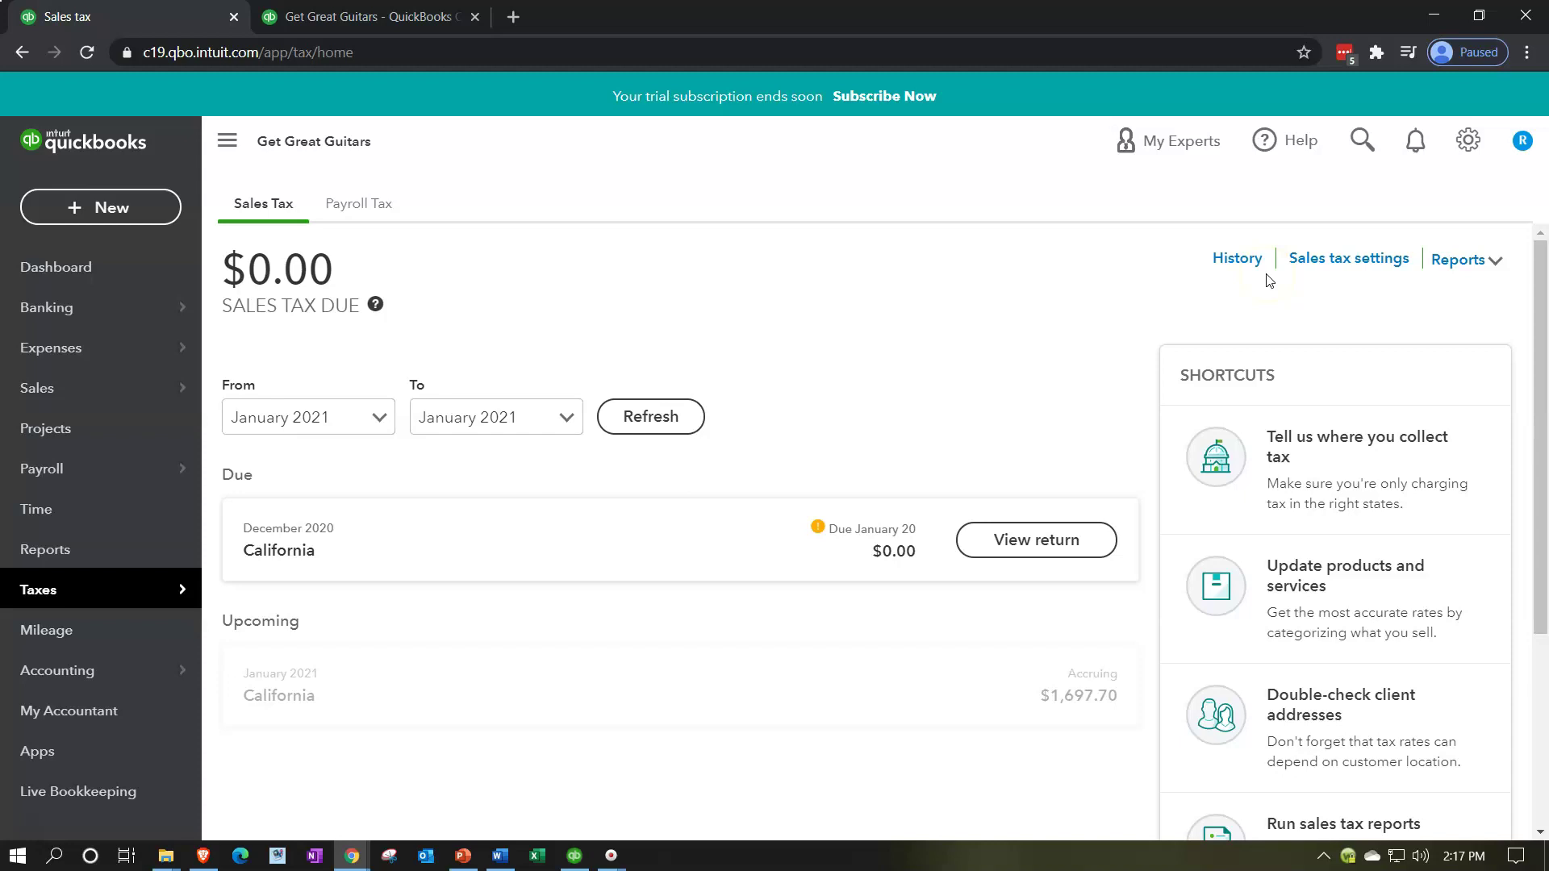
left_click(1332, 272)
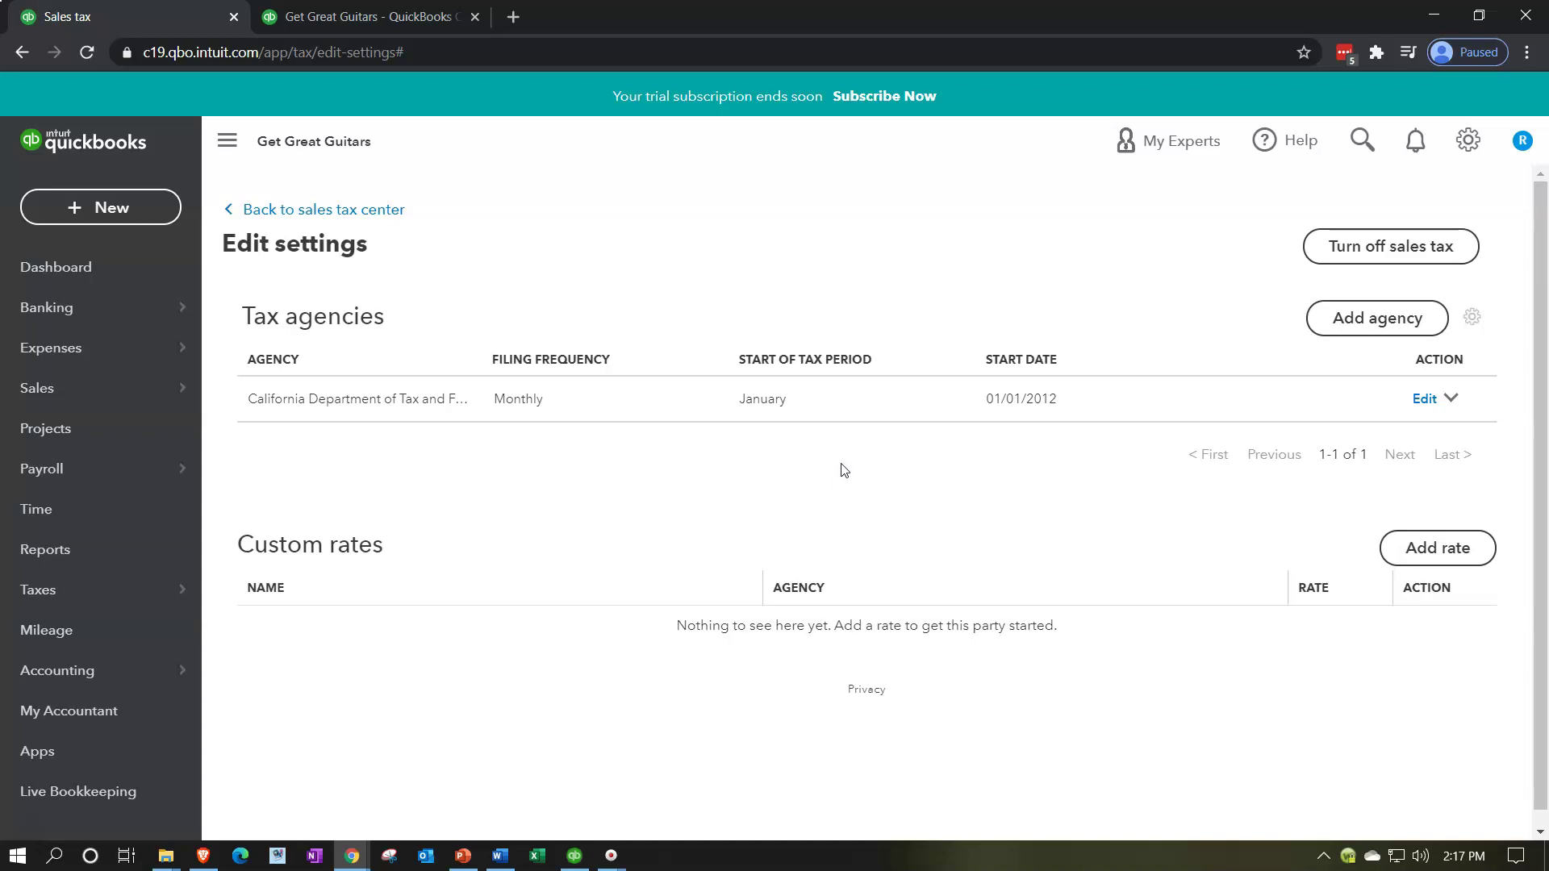
left_click(296, 212)
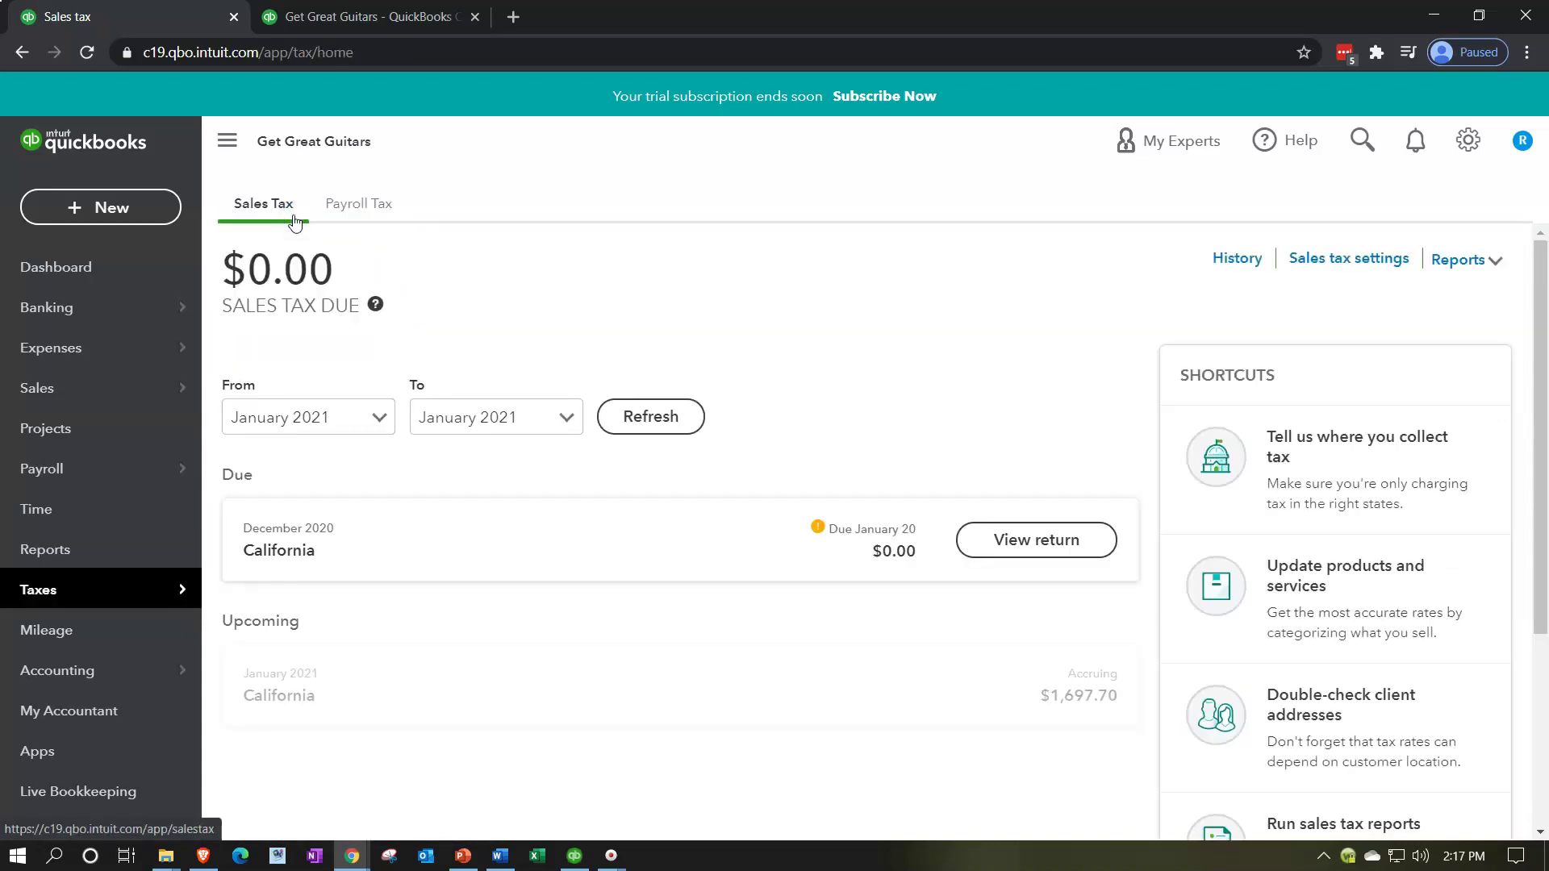
Check the sales tax category of the SQ (Squire) inventory item in Products and Services, closing it without changes.
left_click(73, 390)
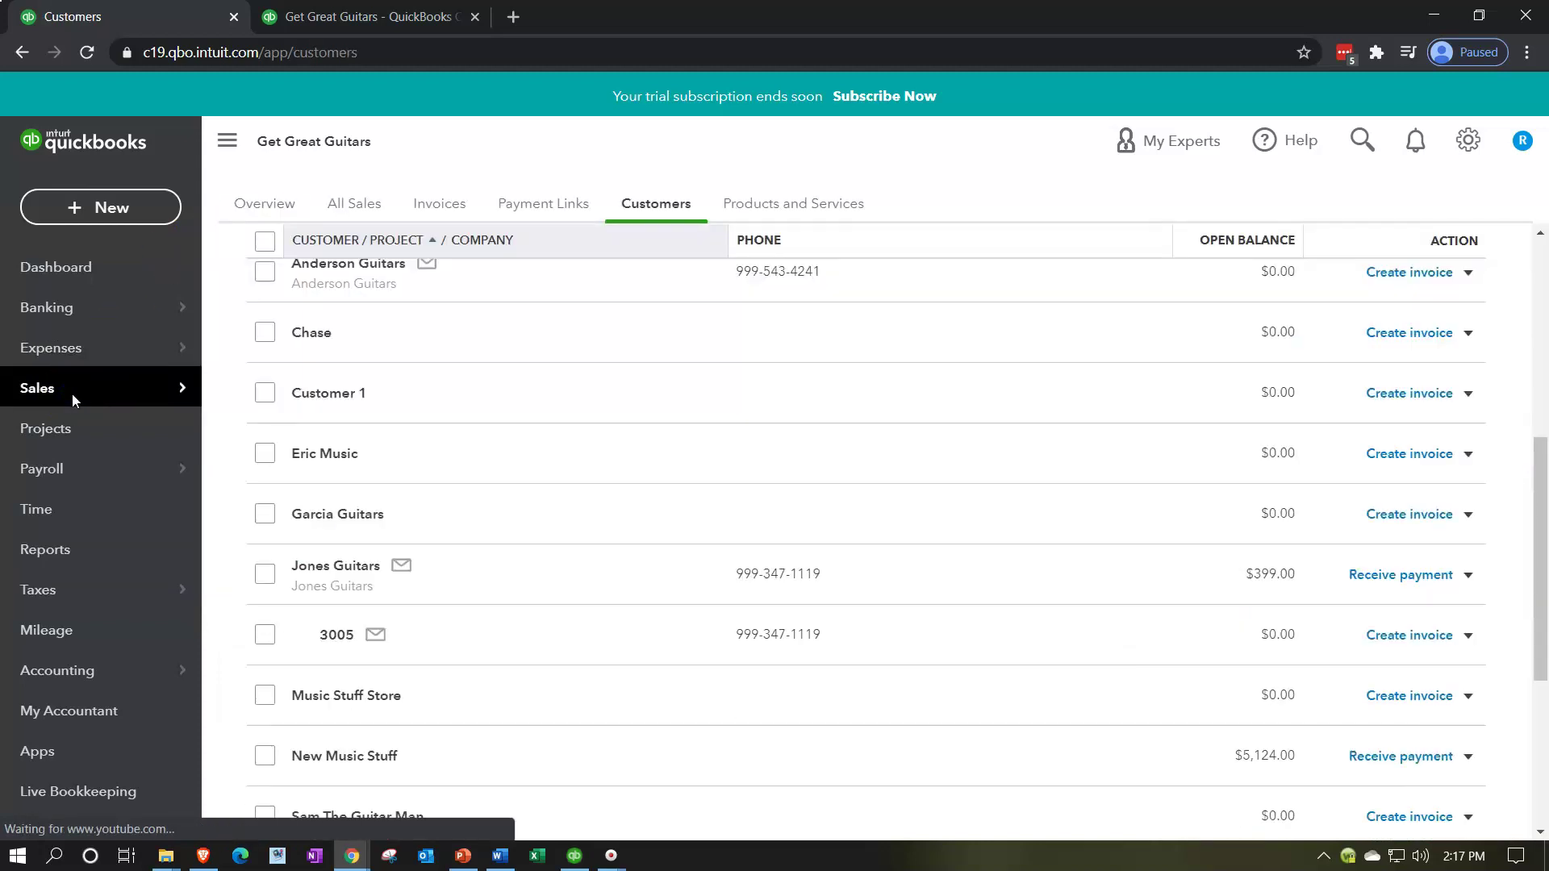
left_click(753, 212)
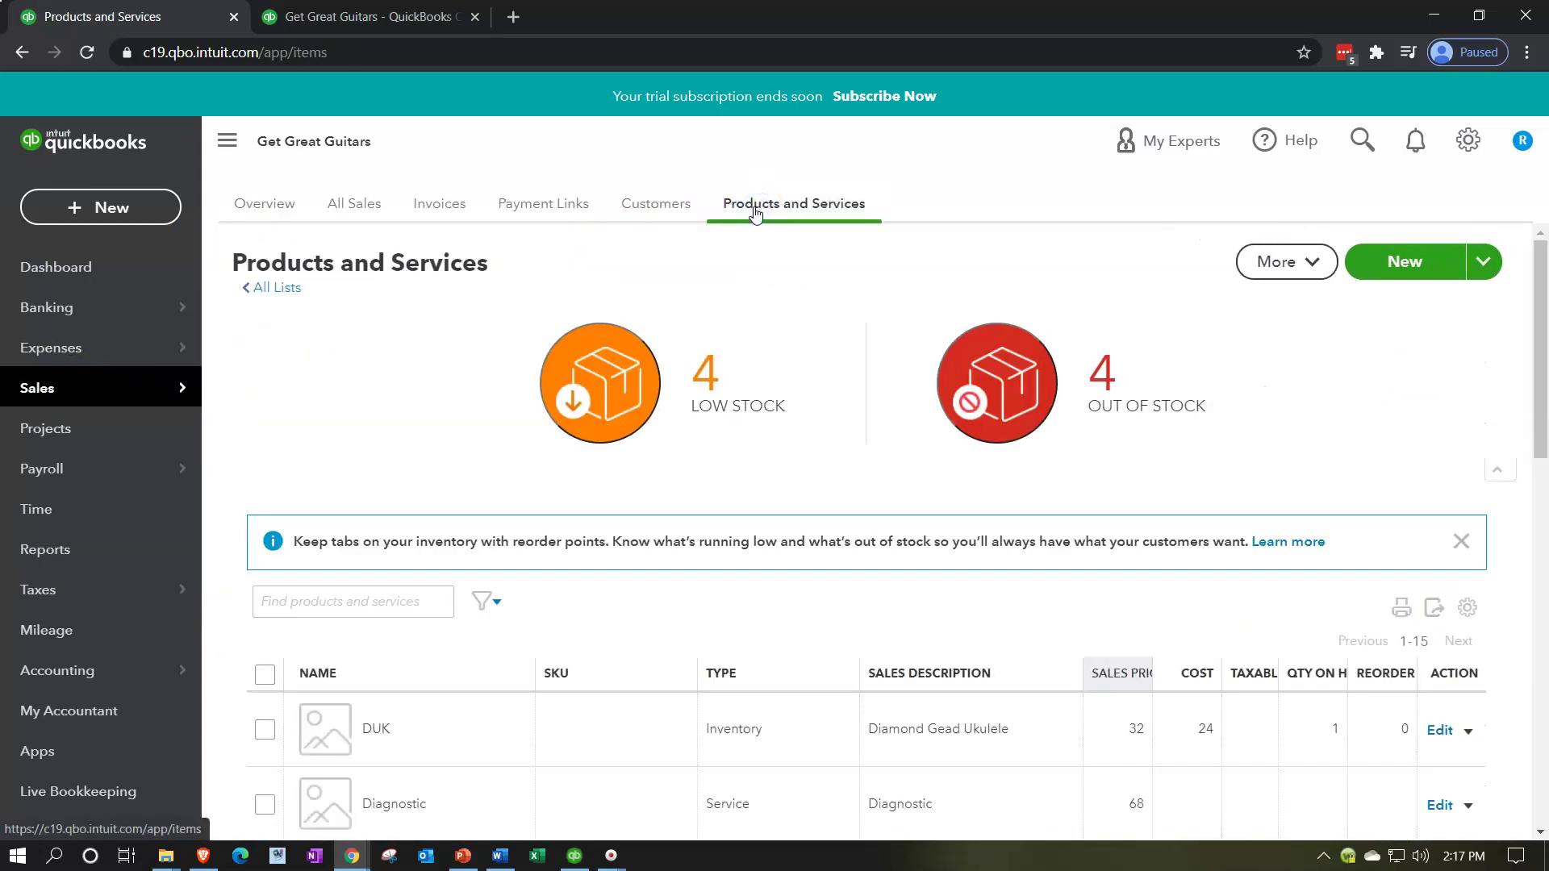
scroll(771, 595, "down", 4)
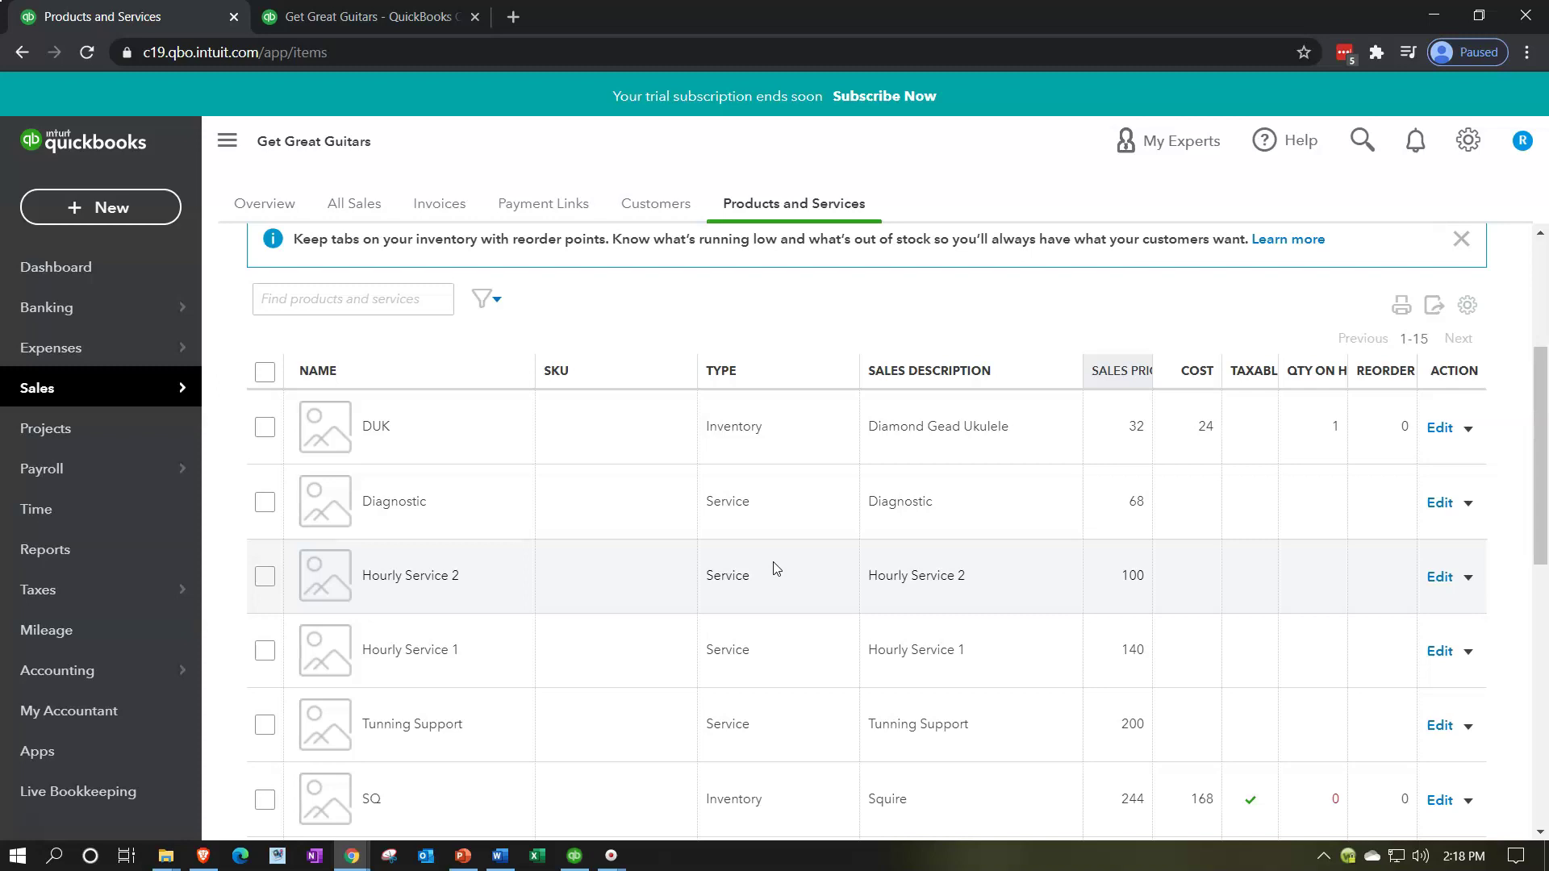
scroll(773, 568, "down", 3)
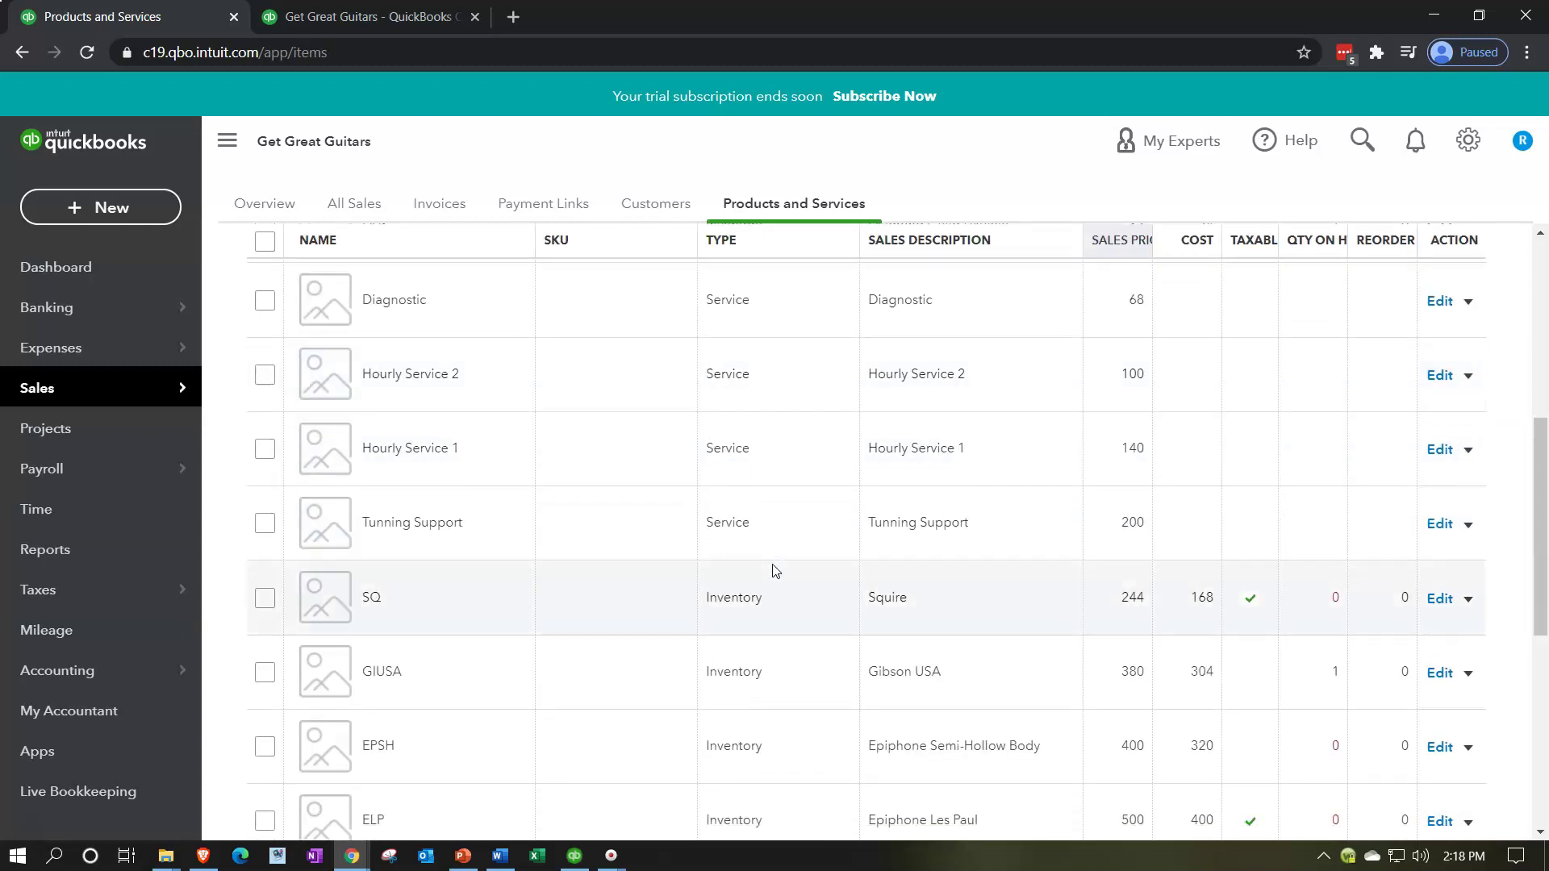
left_click(1438, 599)
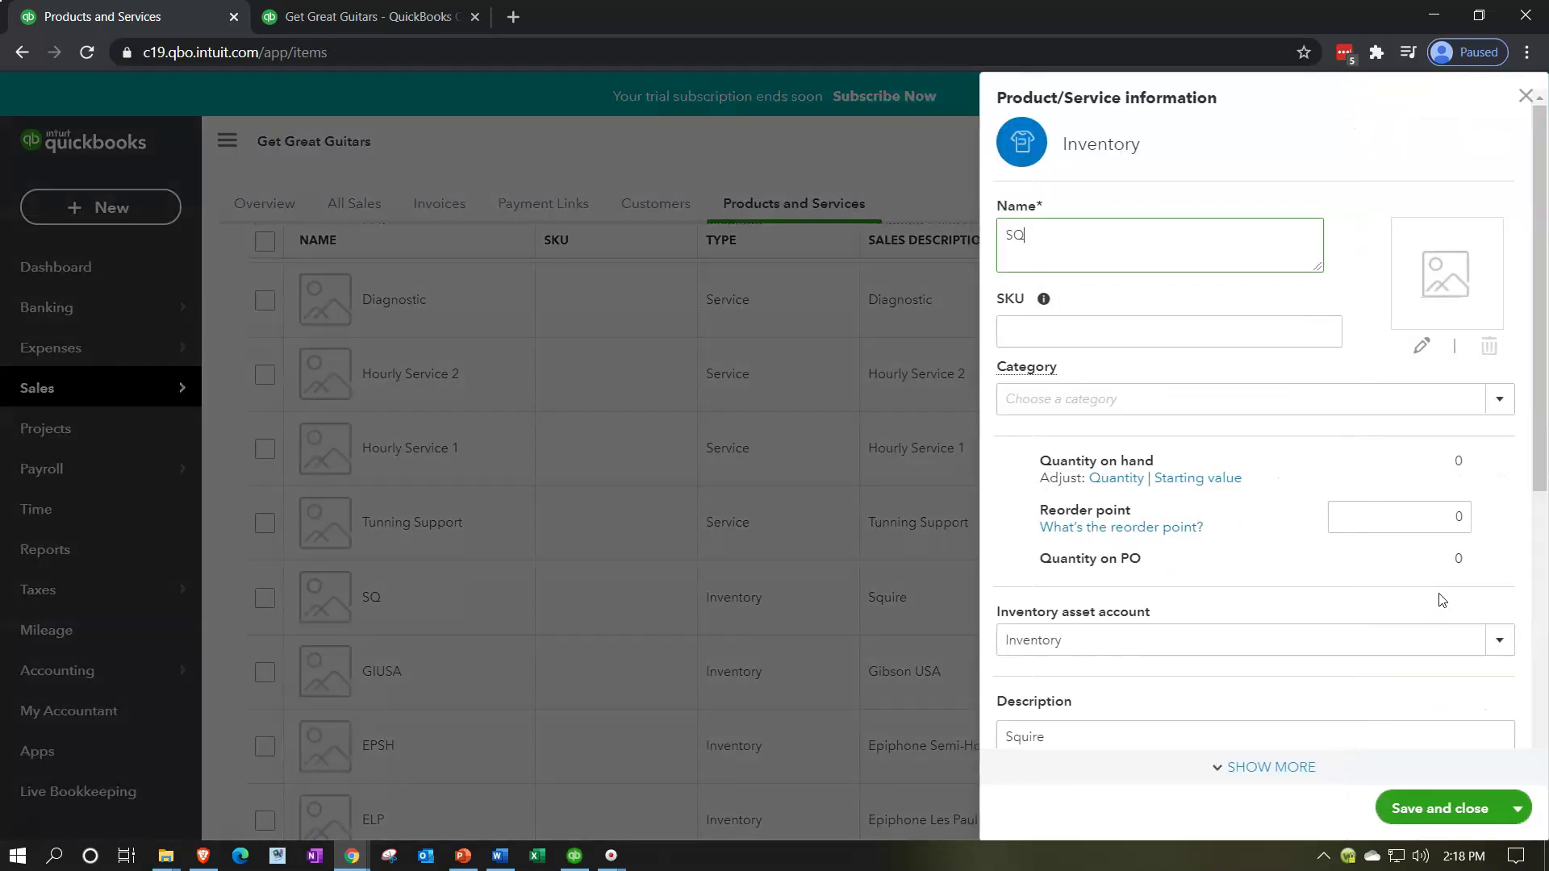
scroll(1363, 585, "down", 3)
scroll(1364, 585, "down", 1)
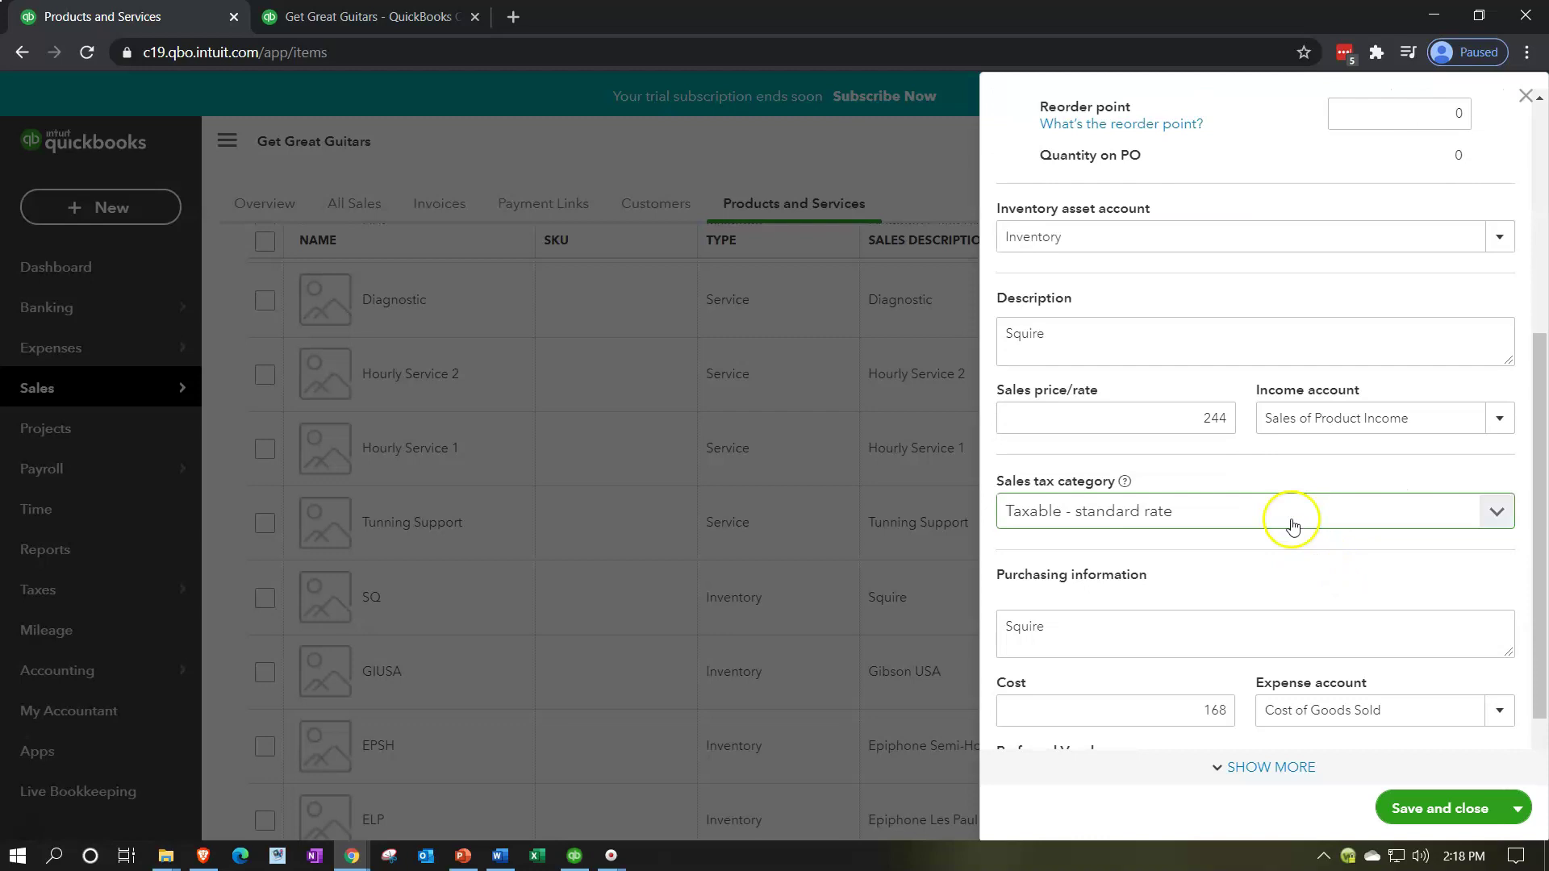
left_click(1523, 99)
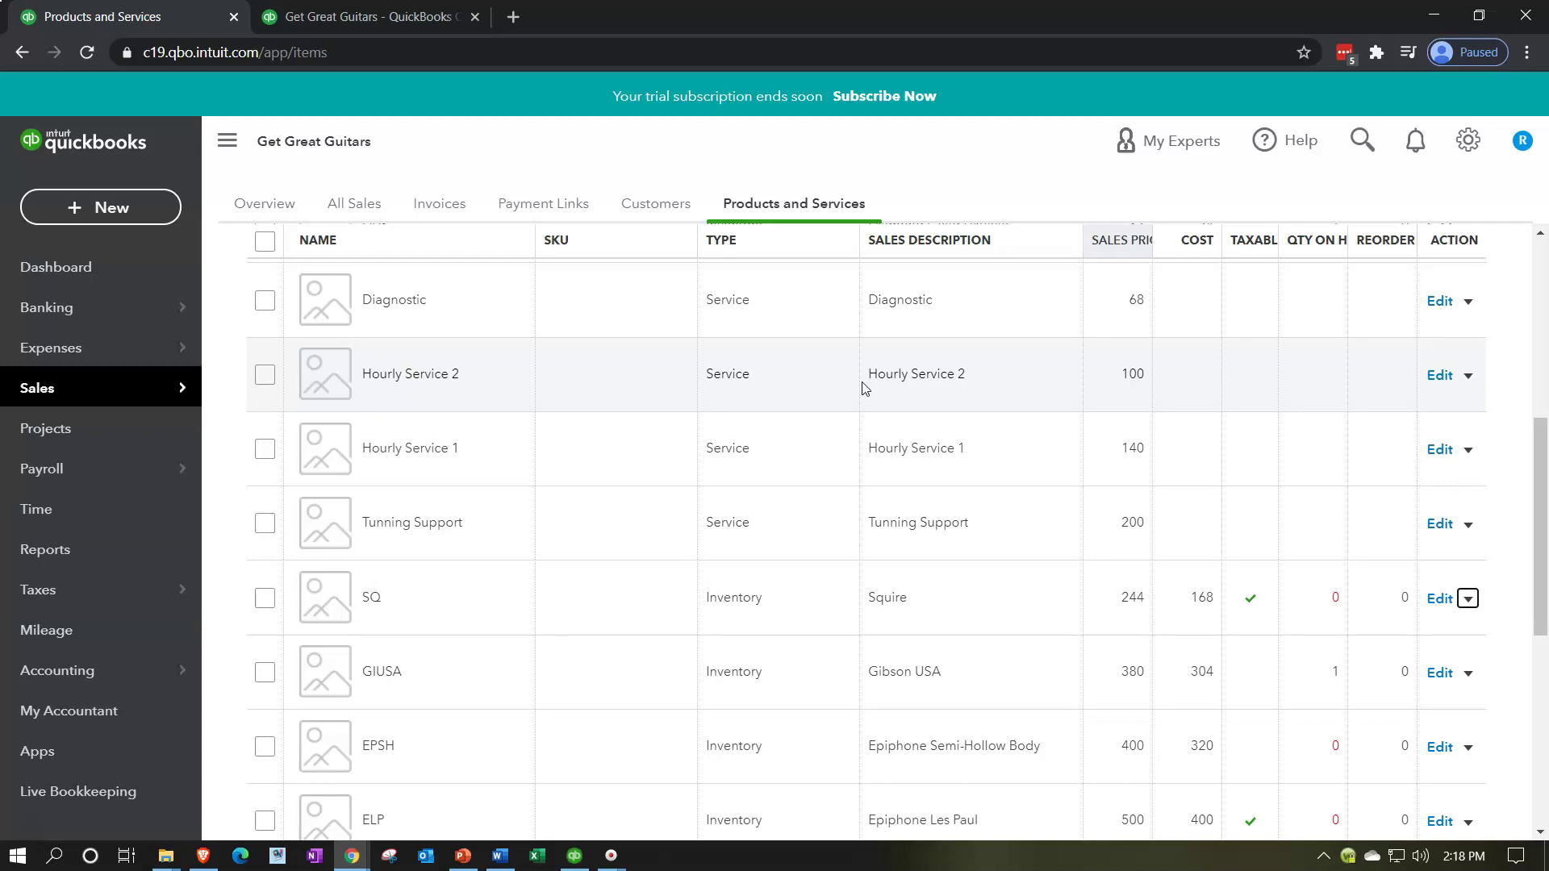
Drill down from the Trial Balance into the transactions behind the California Department of Tax and Fee Administration payable balance.
left_click(373, 18)
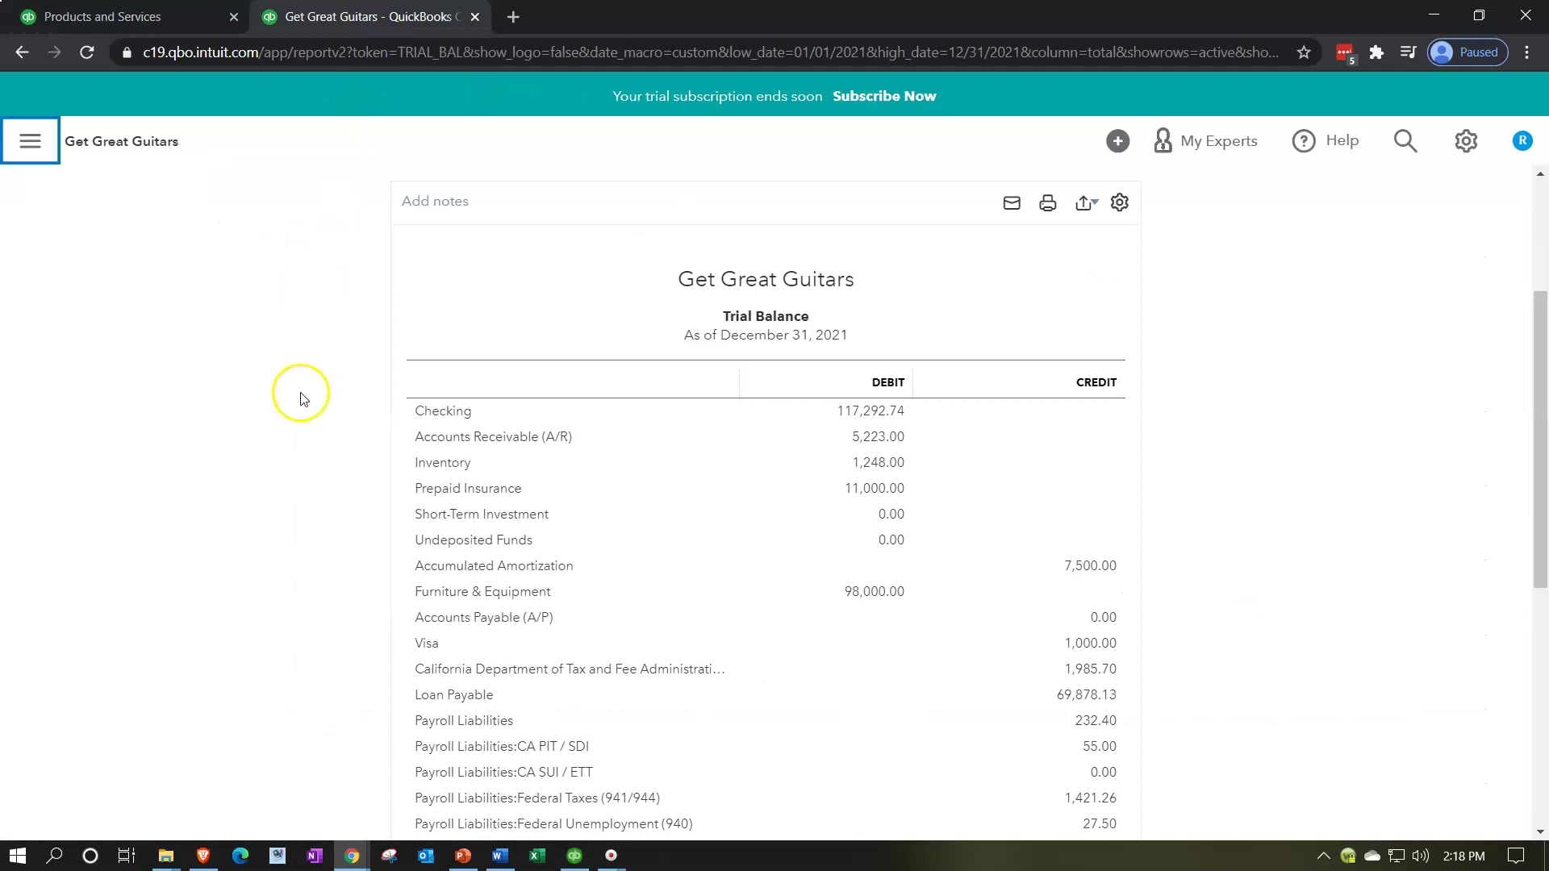
scroll(223, 538, "down", 2)
scroll(226, 543, "down", 2)
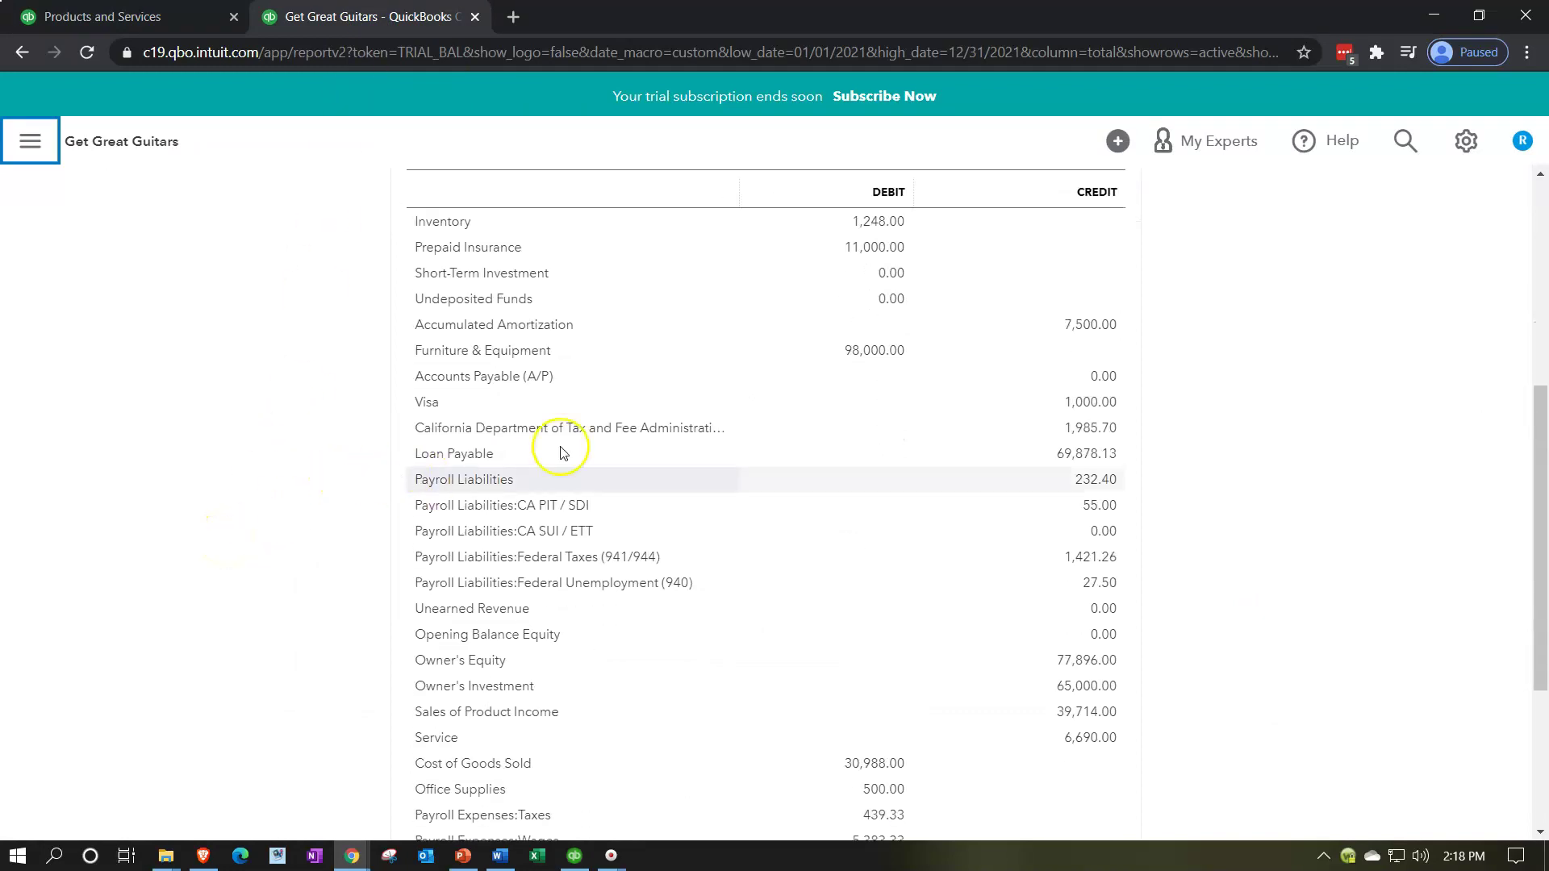
left_click(1089, 426)
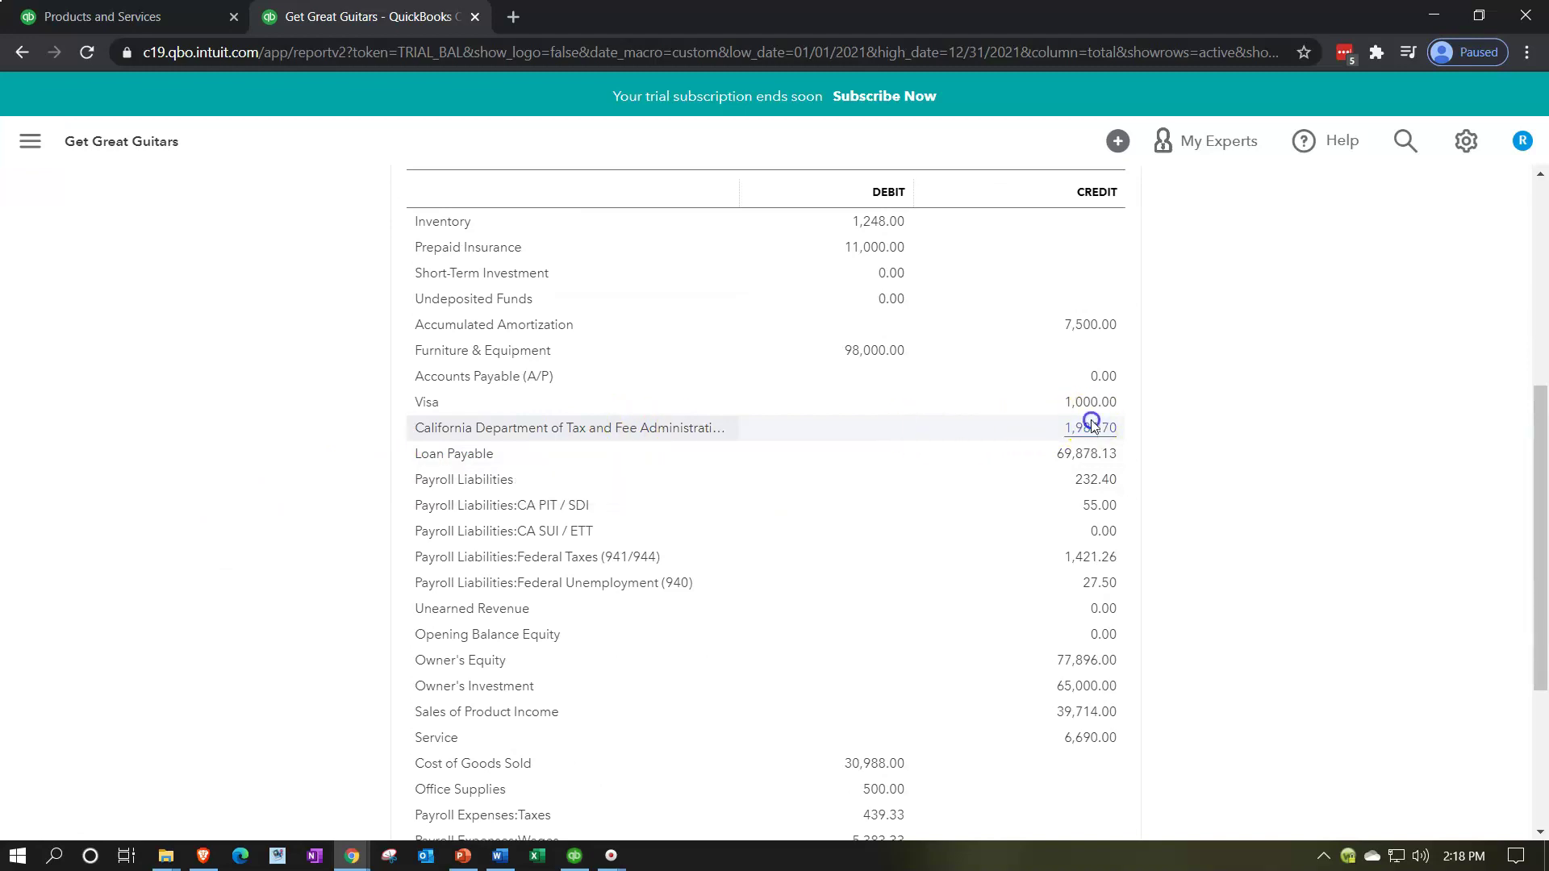
scroll(1094, 426, "down", 5)
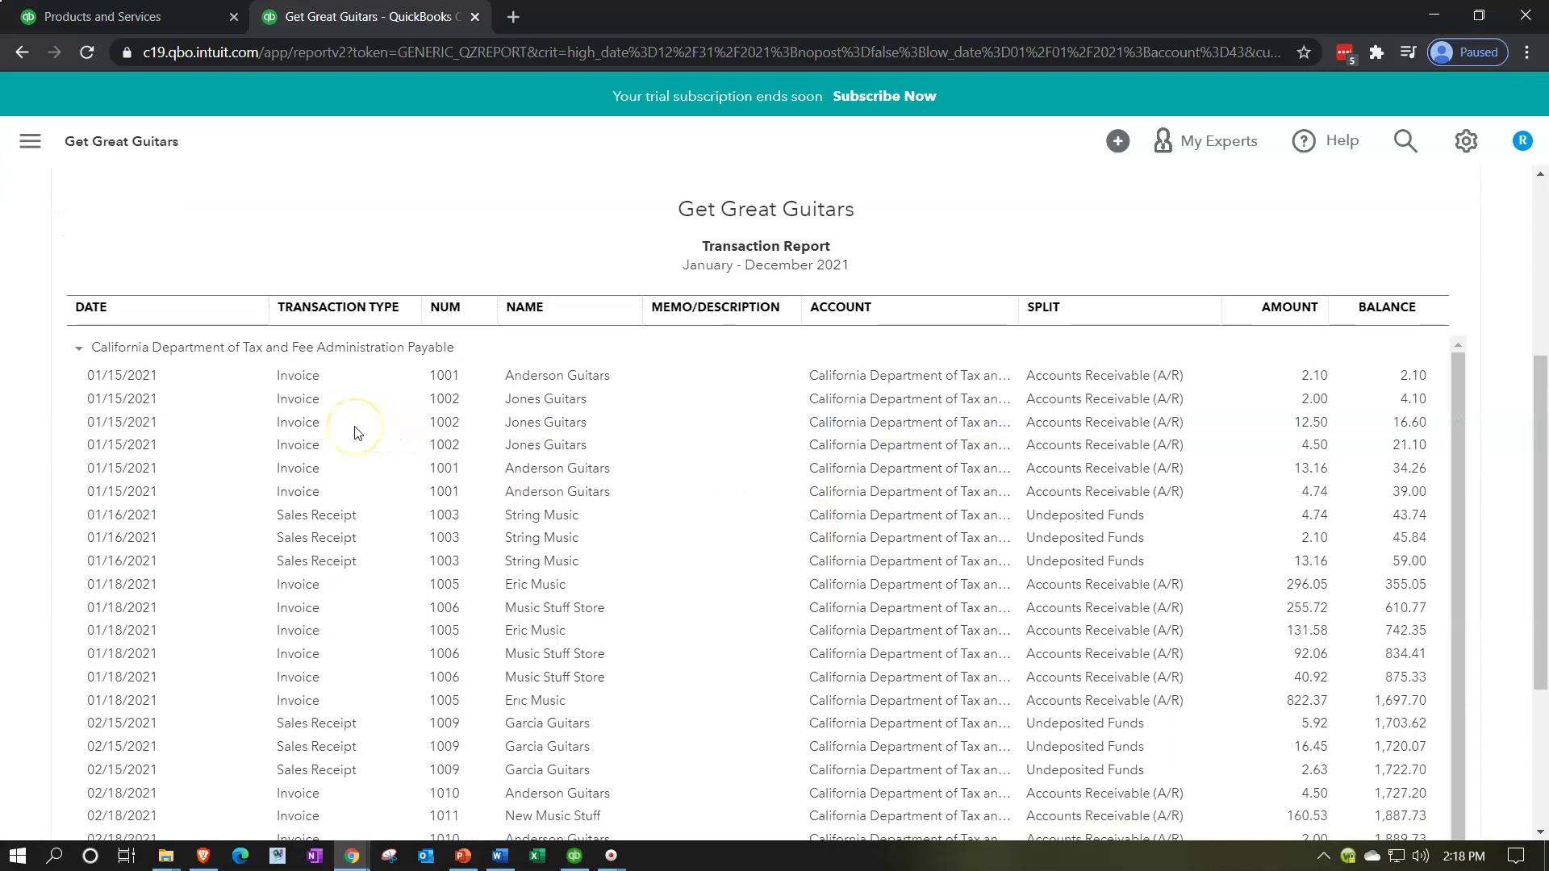
Open the Jones Guitars invoice from the 12.50 tax entry, examine its sales tax calculation, and close it.
left_click(1311, 428)
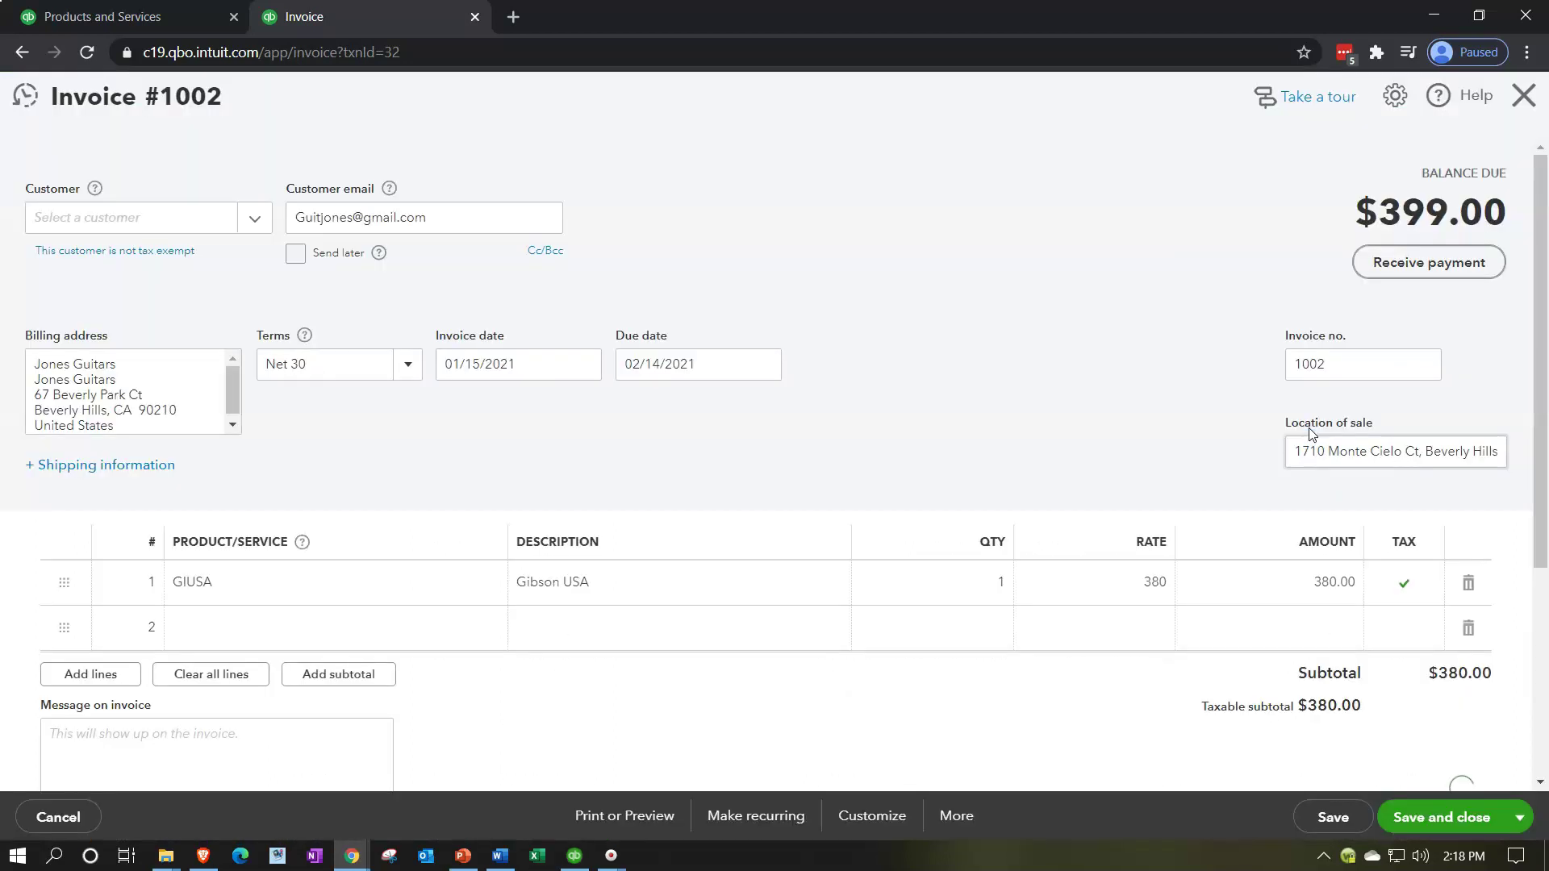
scroll(957, 401, "down", 3)
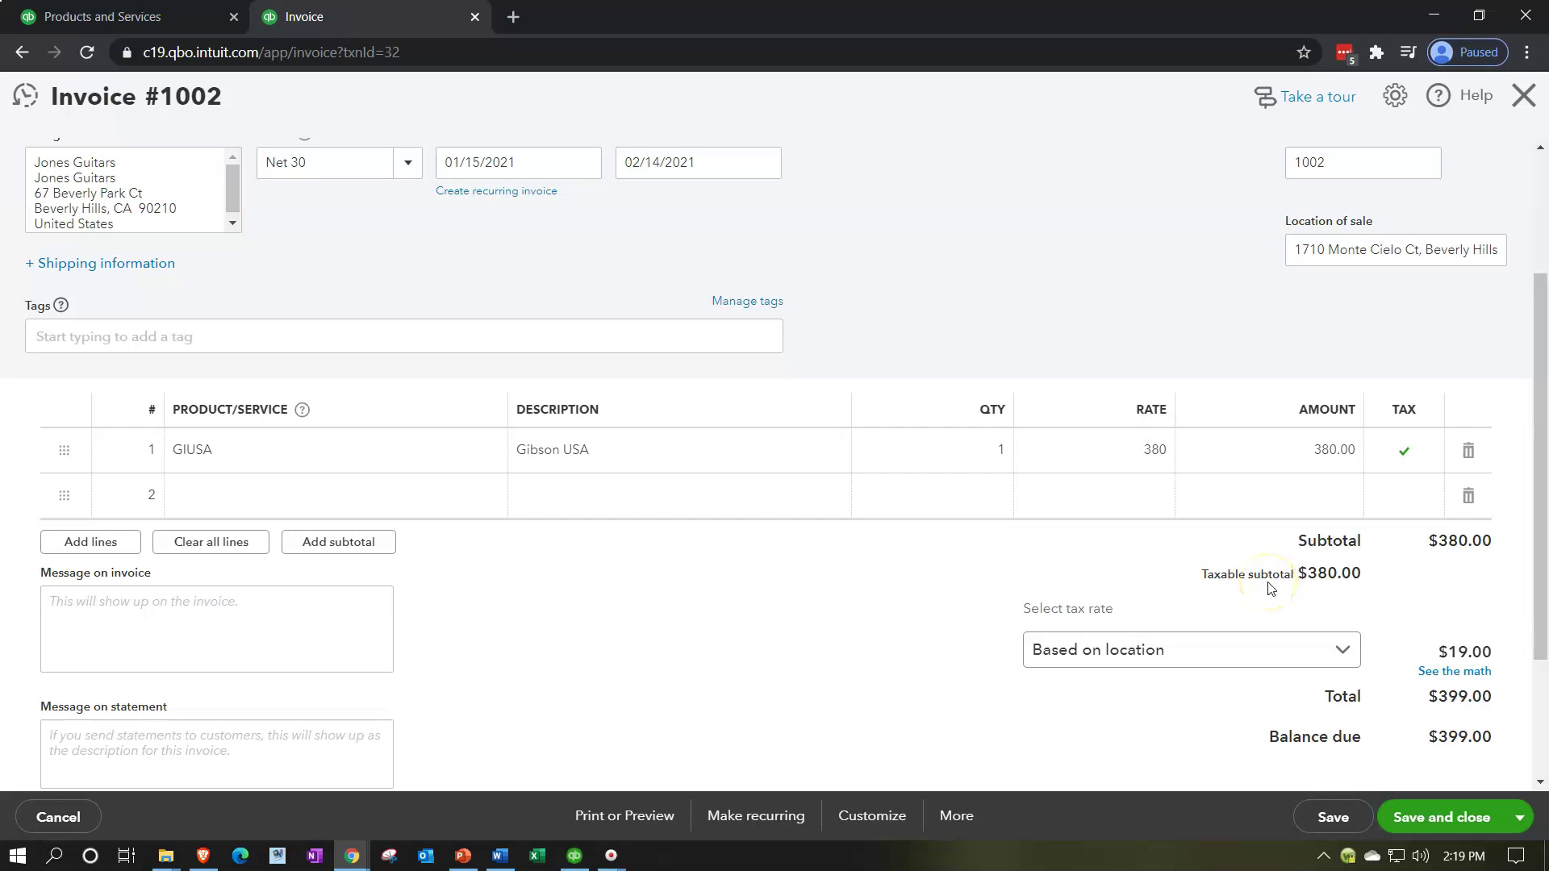
scroll(1269, 587, "down", 3)
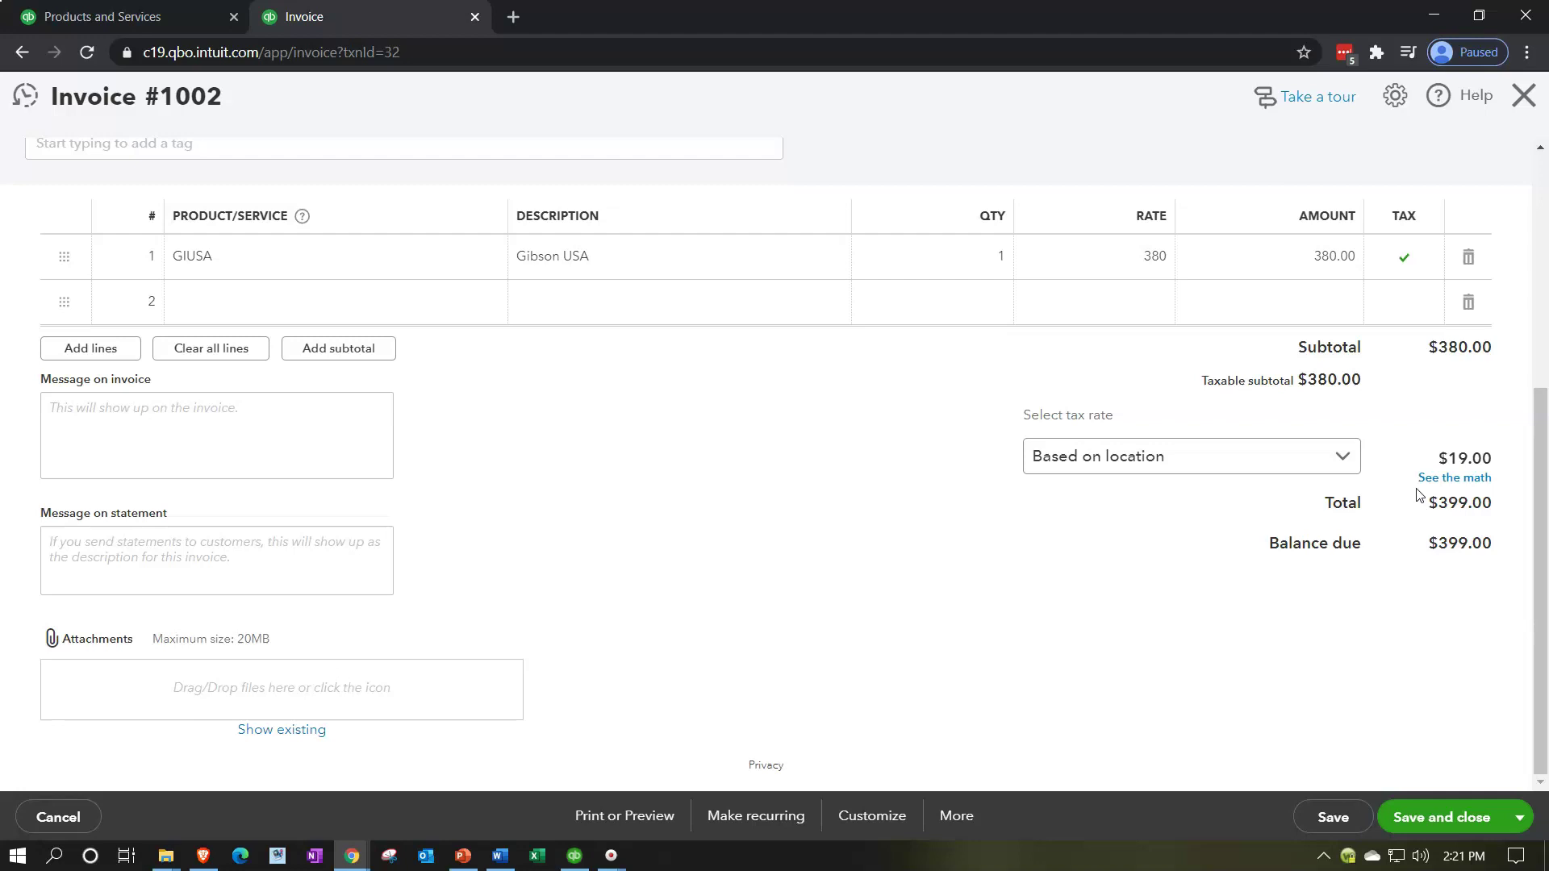
left_click(1521, 98)
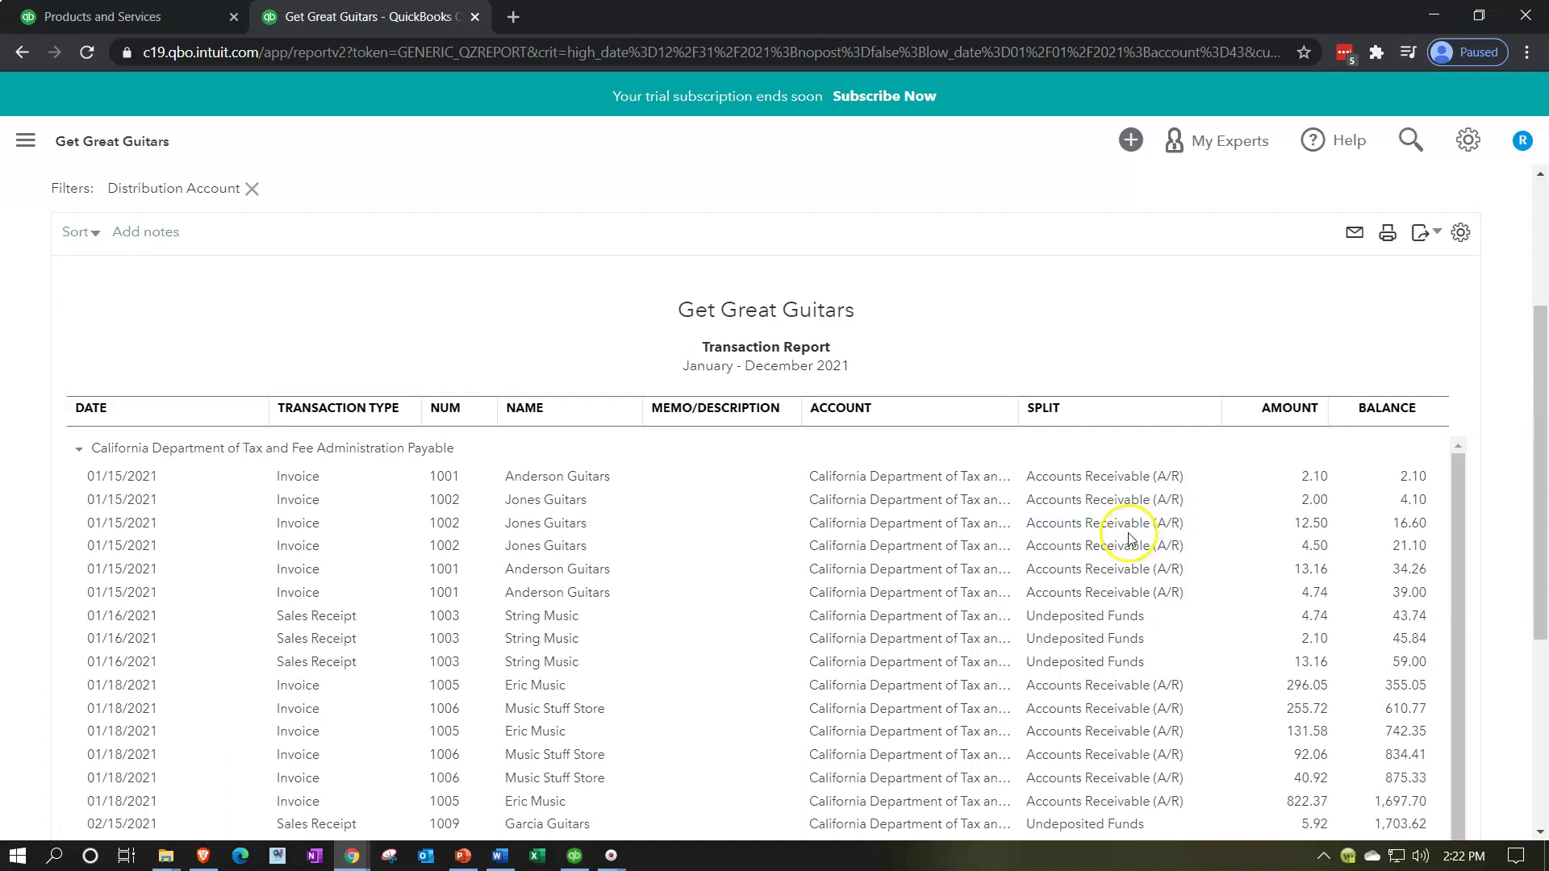
Review the remaining sales tax payable transactions through the report total and return to the Trial Balance.
scroll(1135, 519, "down", 1)
scroll(976, 591, "down", 5)
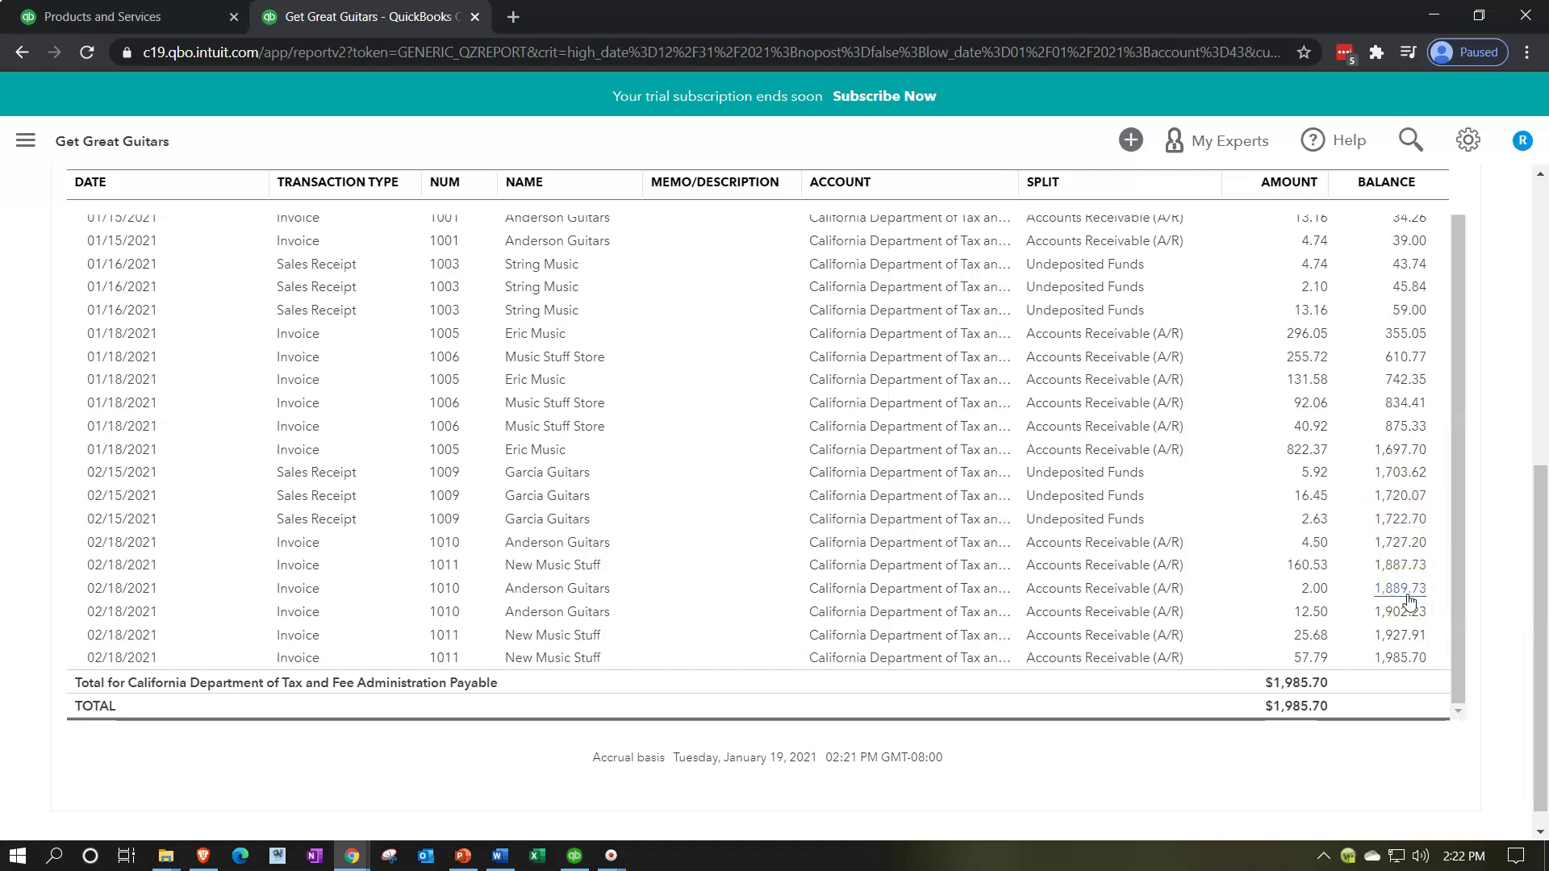
scroll(208, 508, "up", 7)
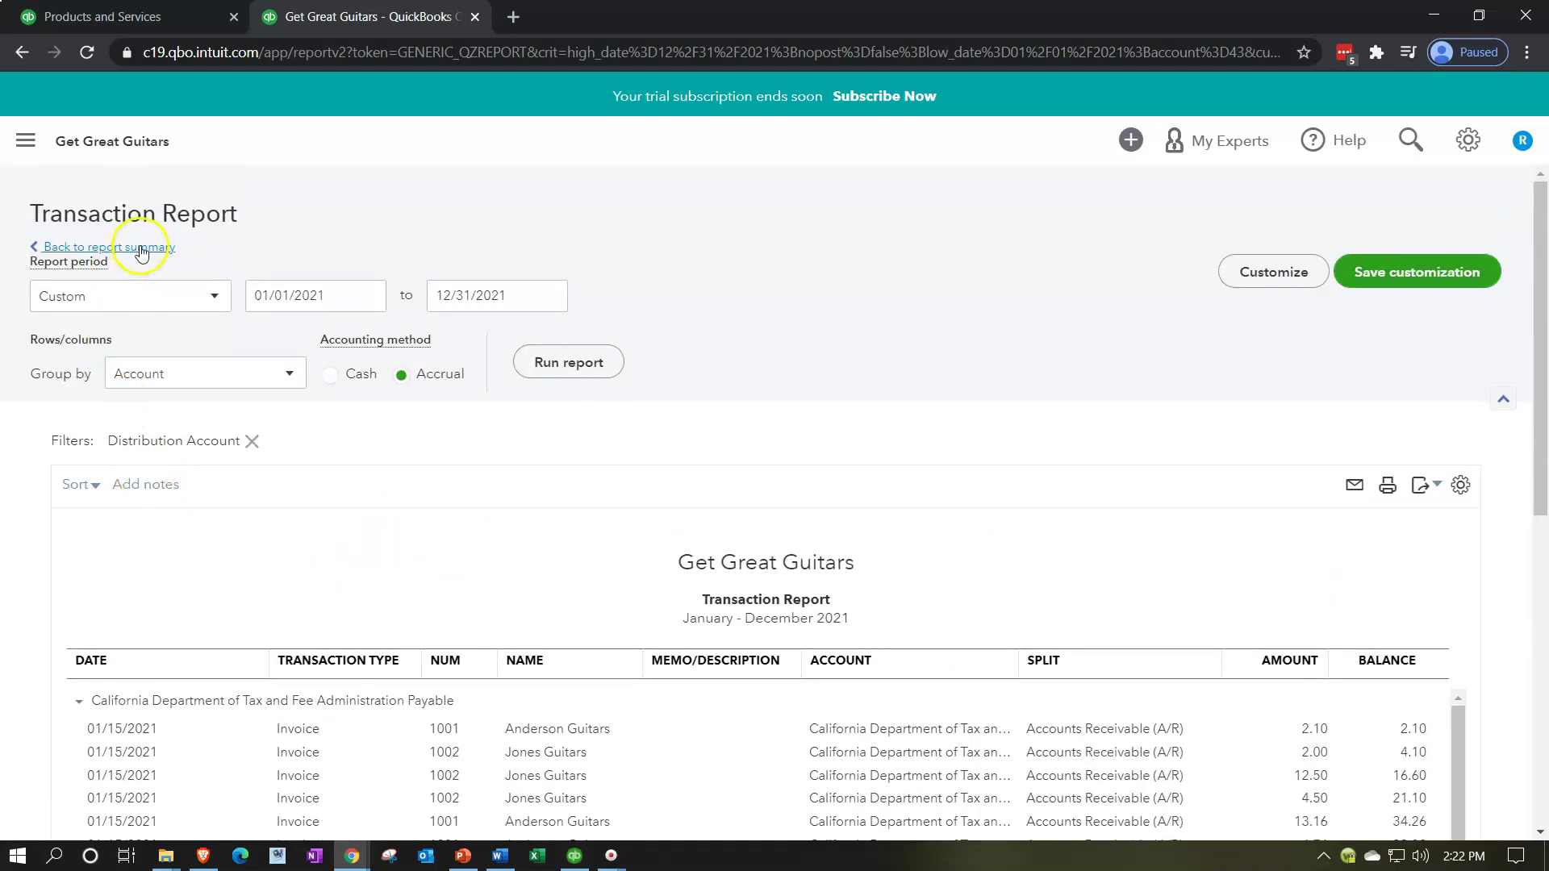
left_click(139, 249)
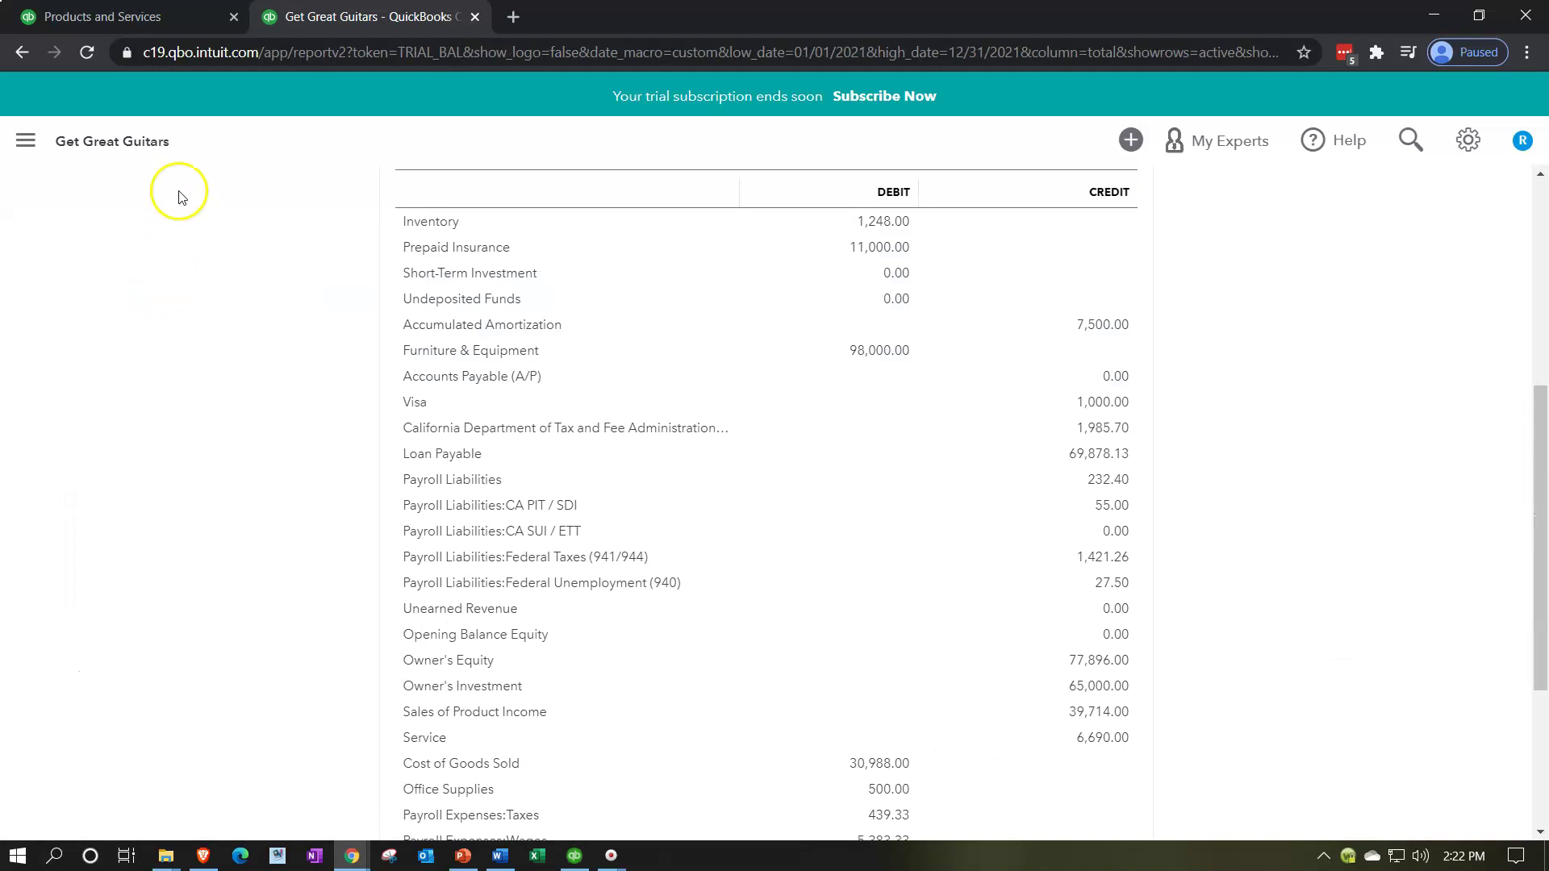
Open the Tax liability report from the sales tax center.
left_click(158, 30)
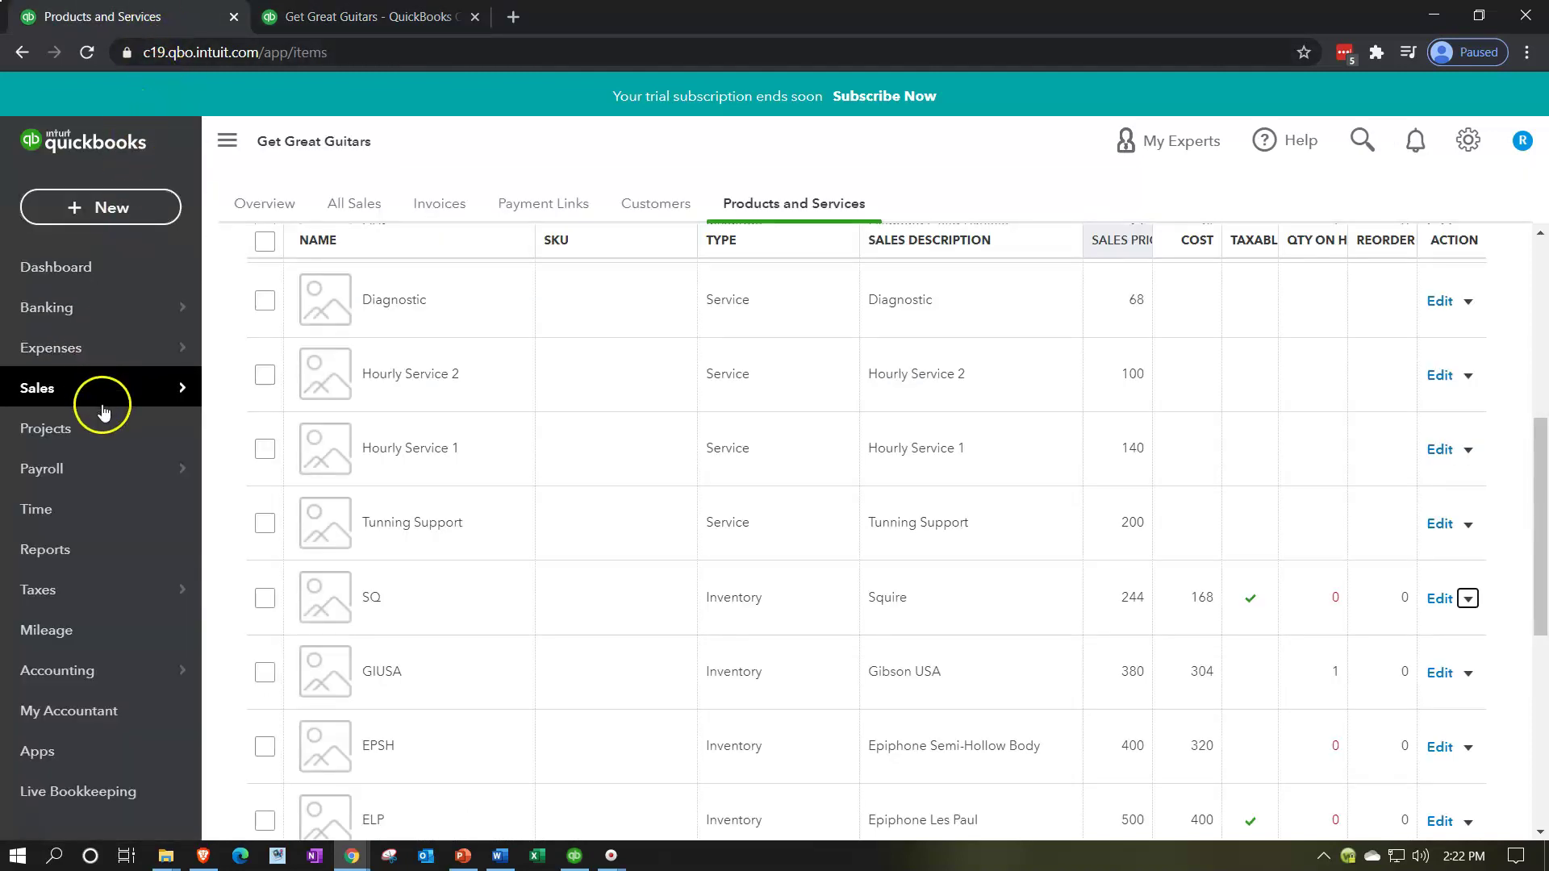
left_click(84, 595)
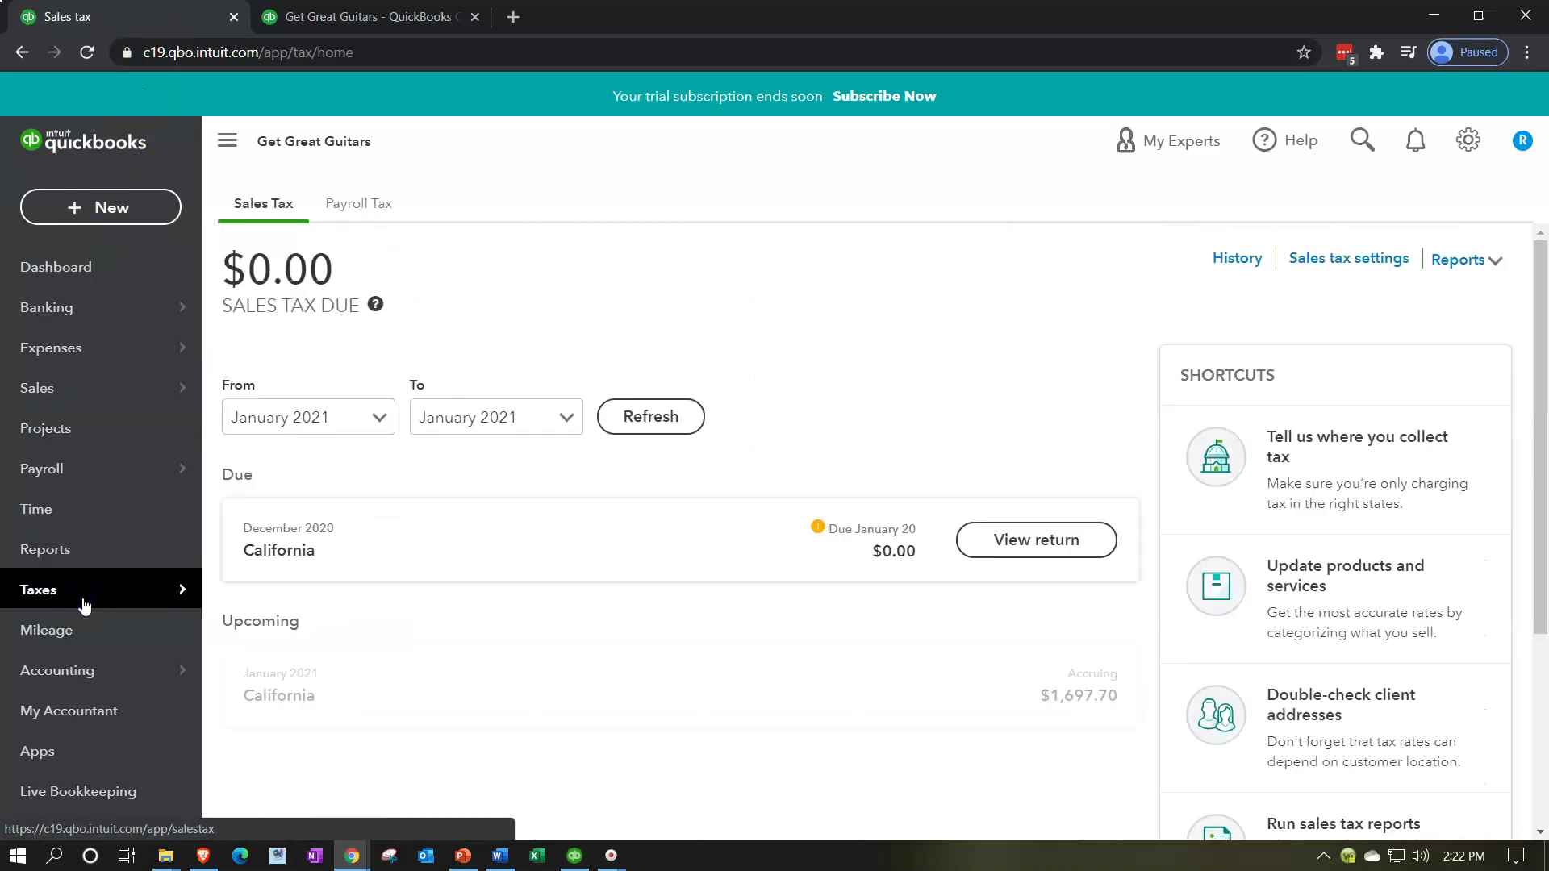
left_click(1475, 265)
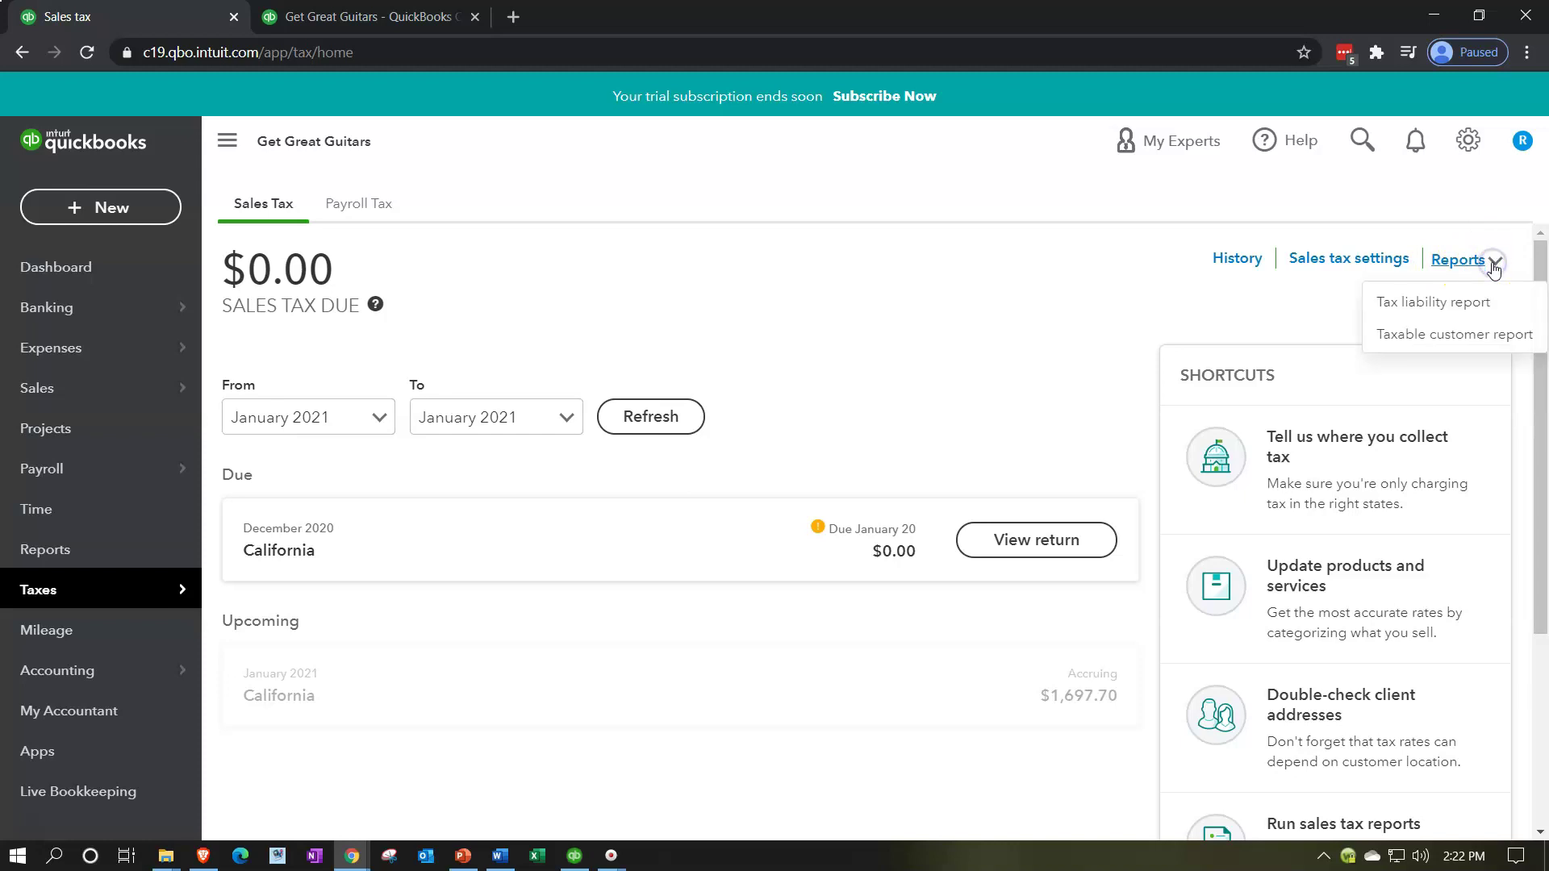
left_click(1496, 307)
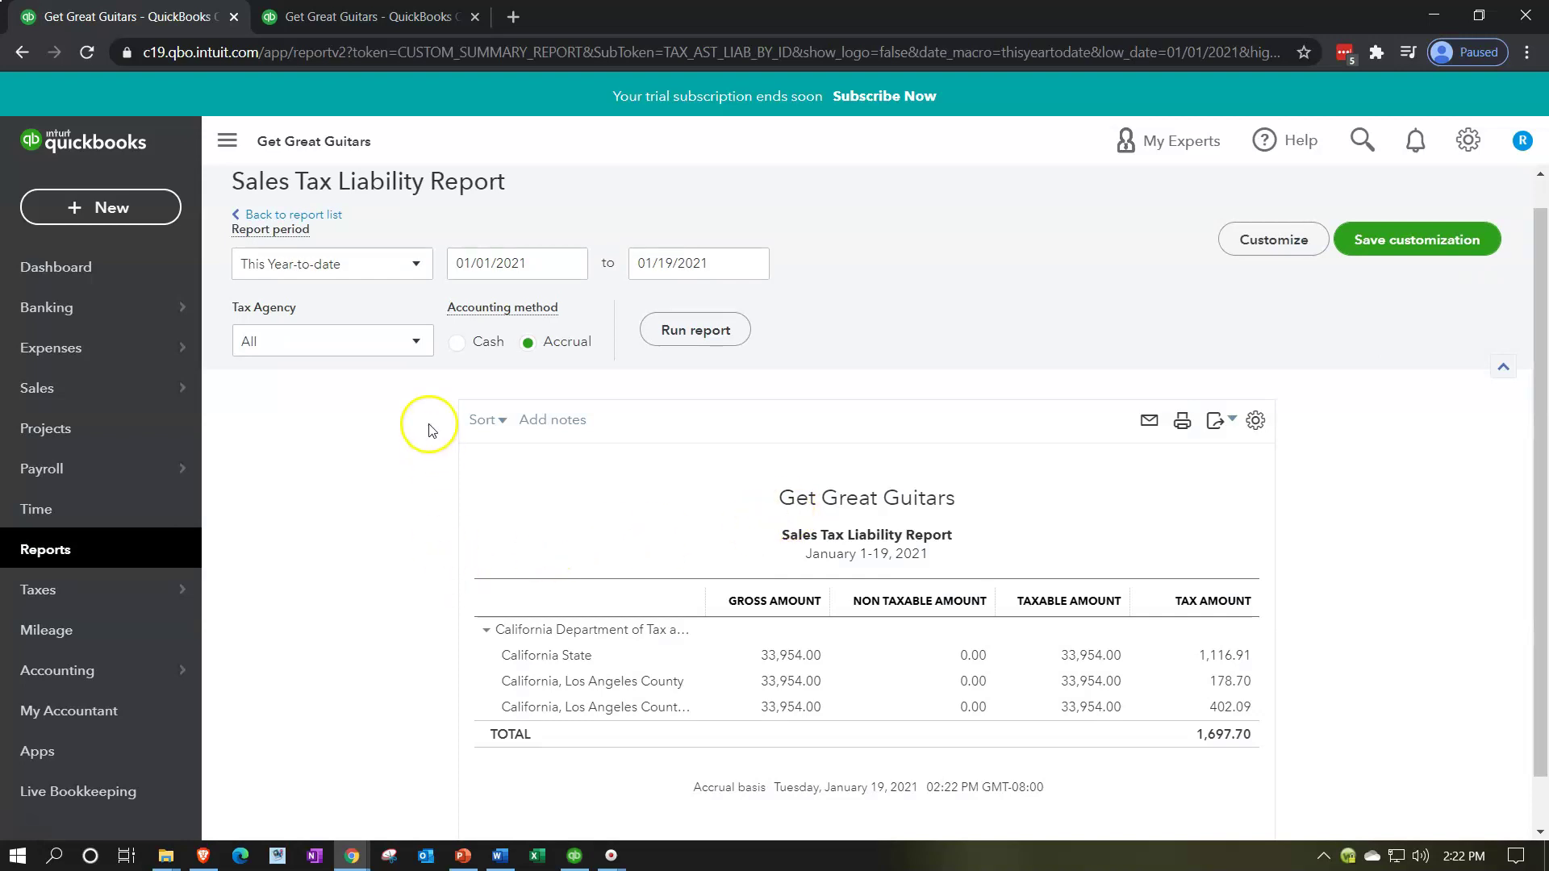
Run the Sales Tax Liability Report for the period 01/01/2021 to 12/31/2021.
left_click(544, 255)
left_click_drag(545, 255, 436, 266)
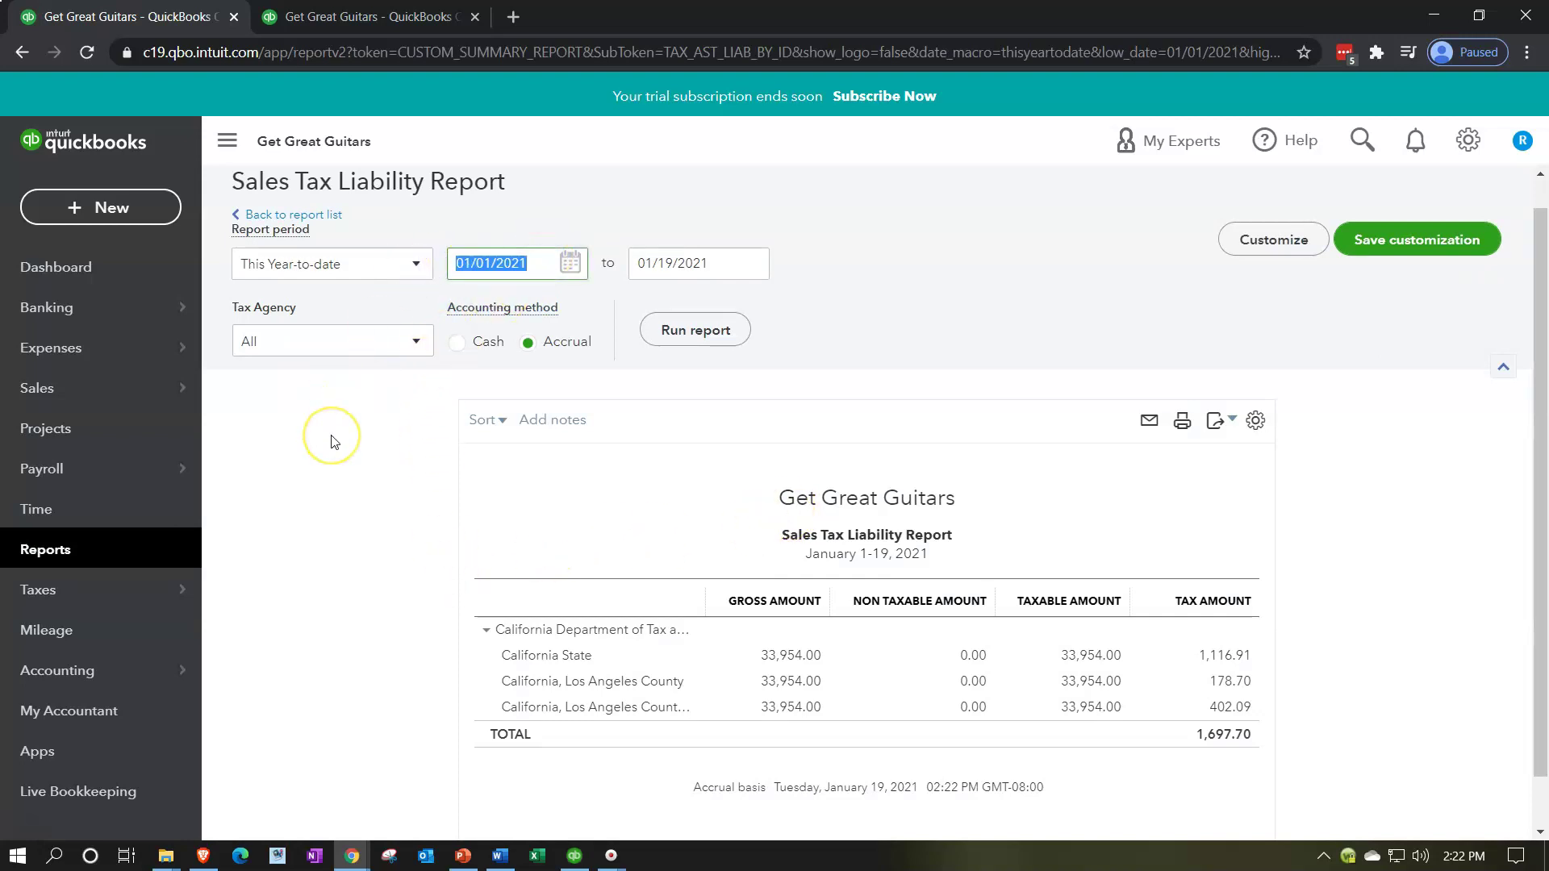
type("01/01/2021")
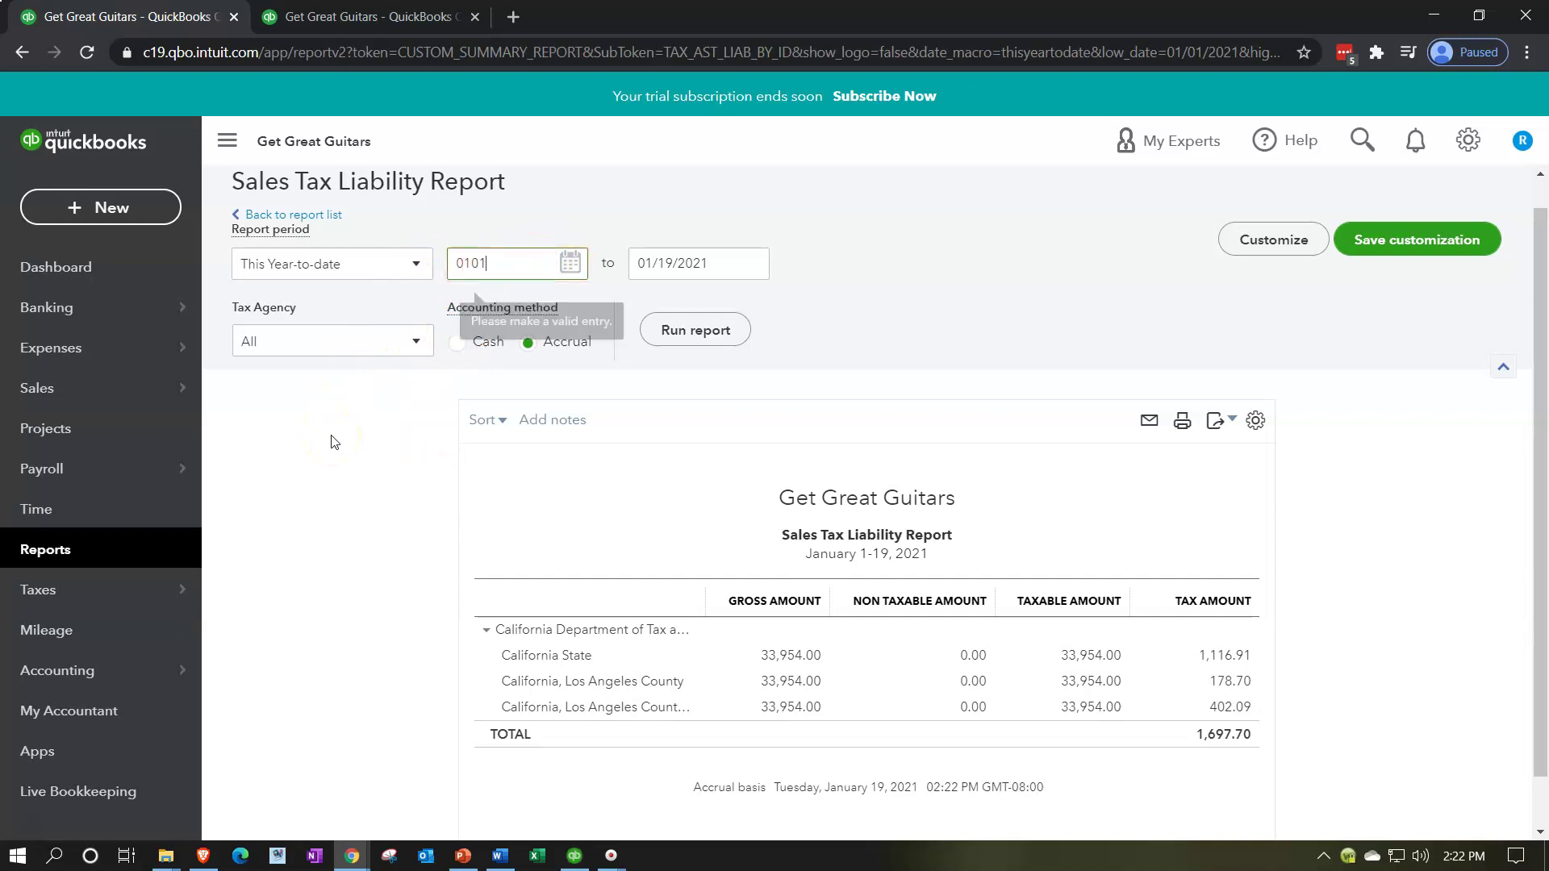
key("Tab")
type("12/31/2021")
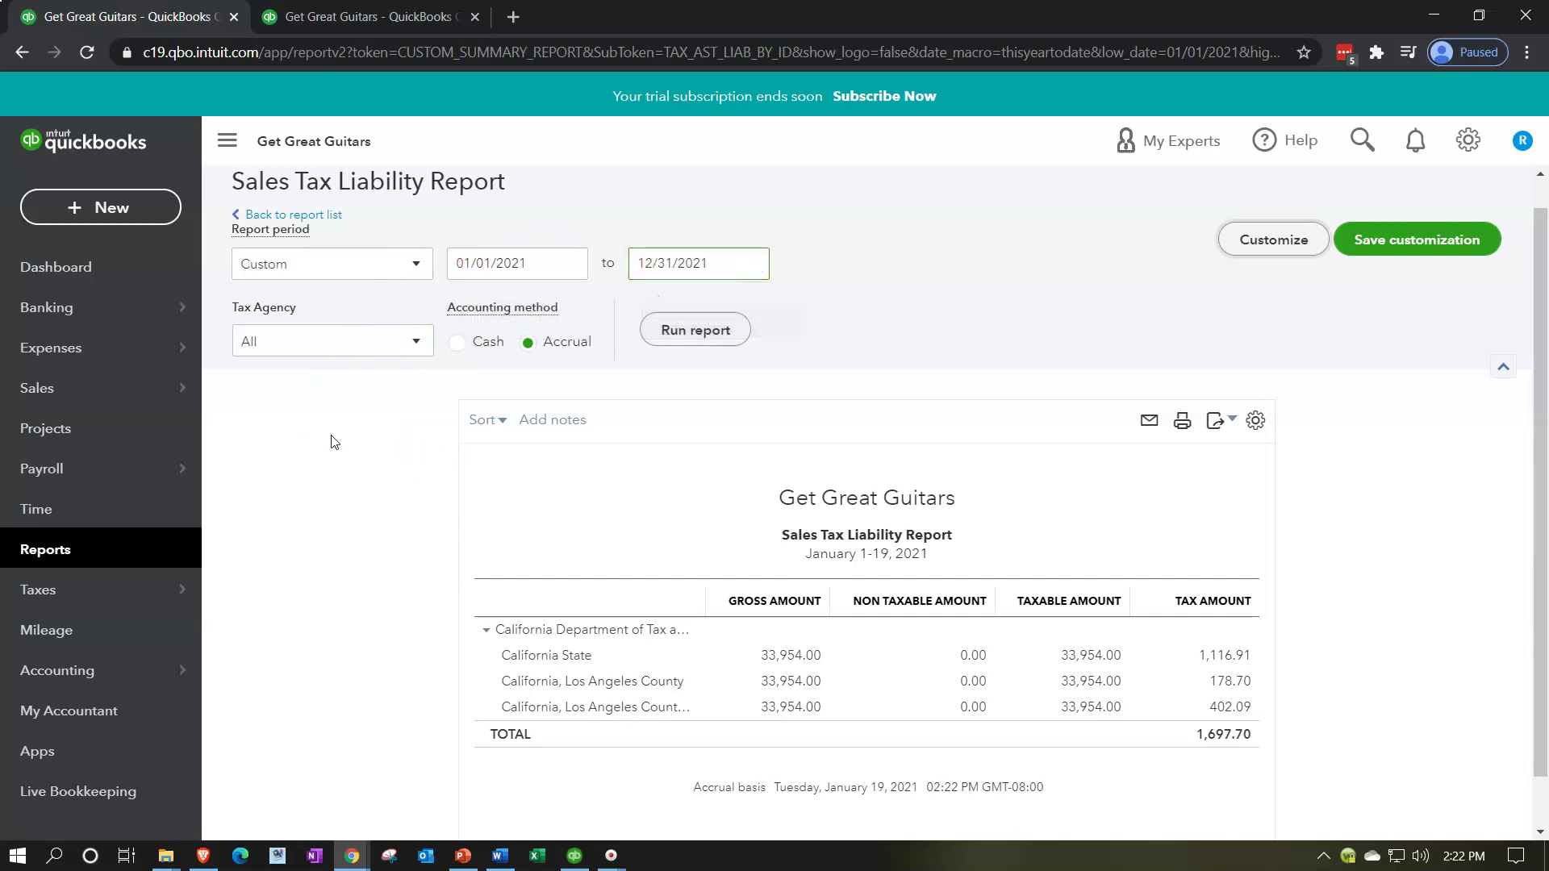
left_click(712, 326)
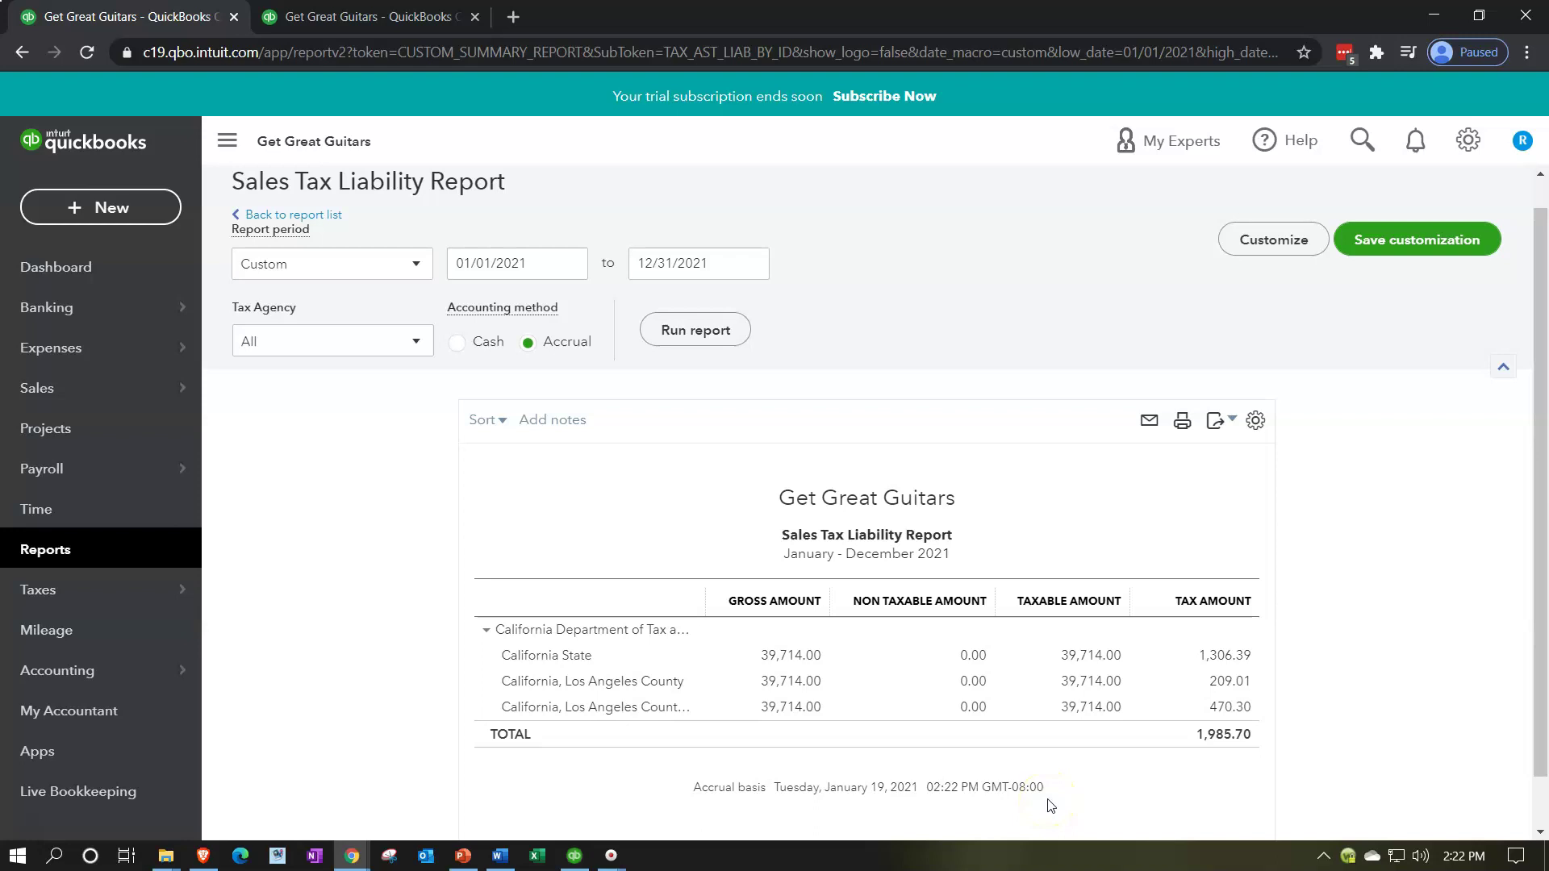
left_click(1218, 763)
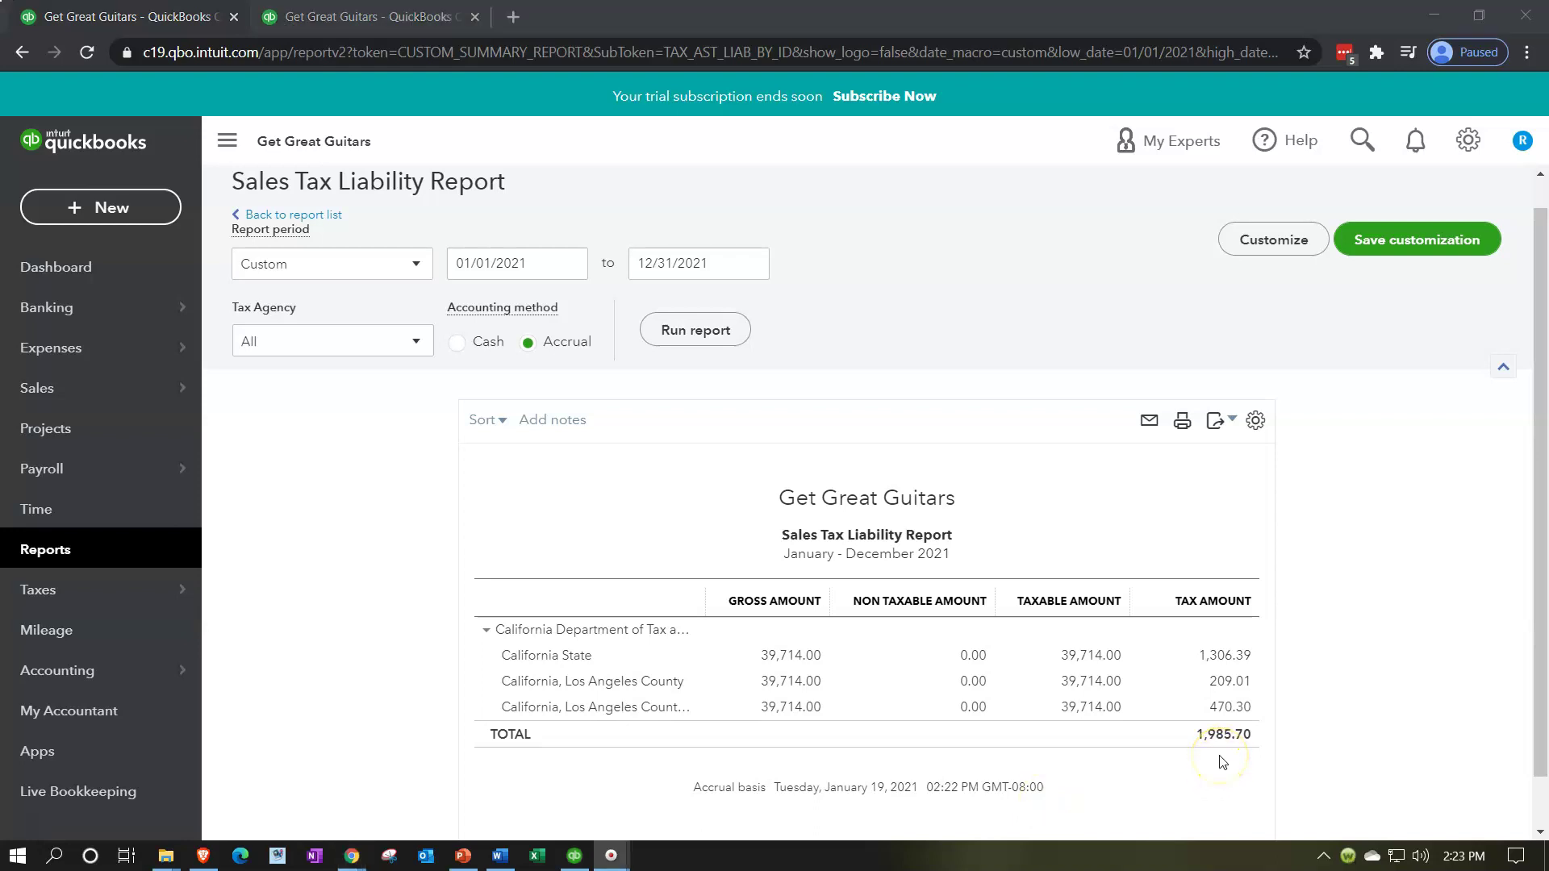
Compare the liability report's total tax amount with the California Department of Tax and Fee Administration payable on the Trial Balance.
left_click(379, 18)
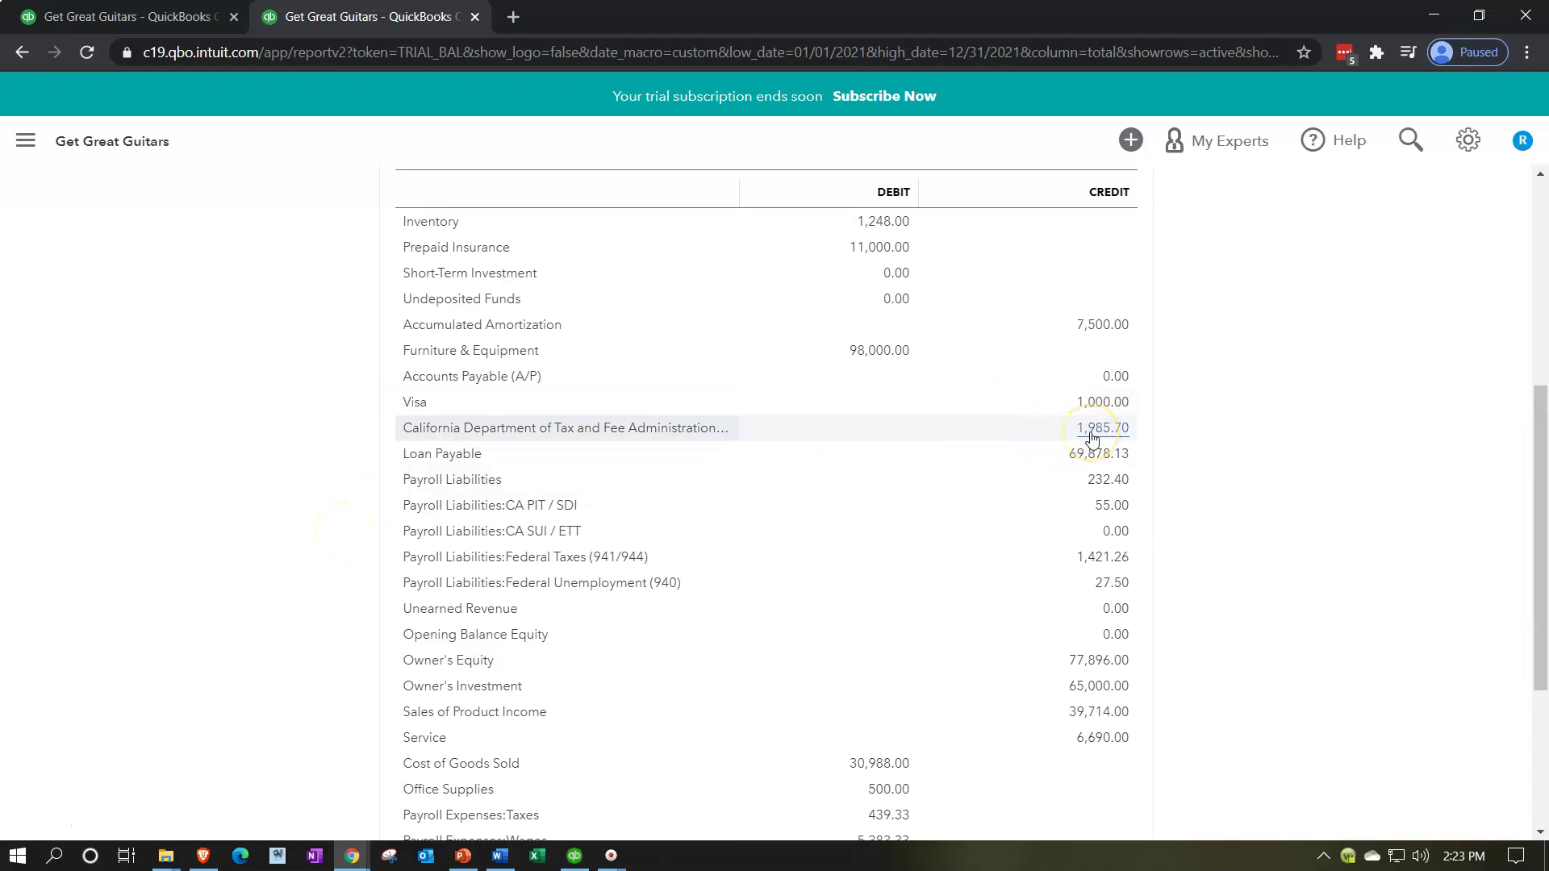
left_click(216, 17)
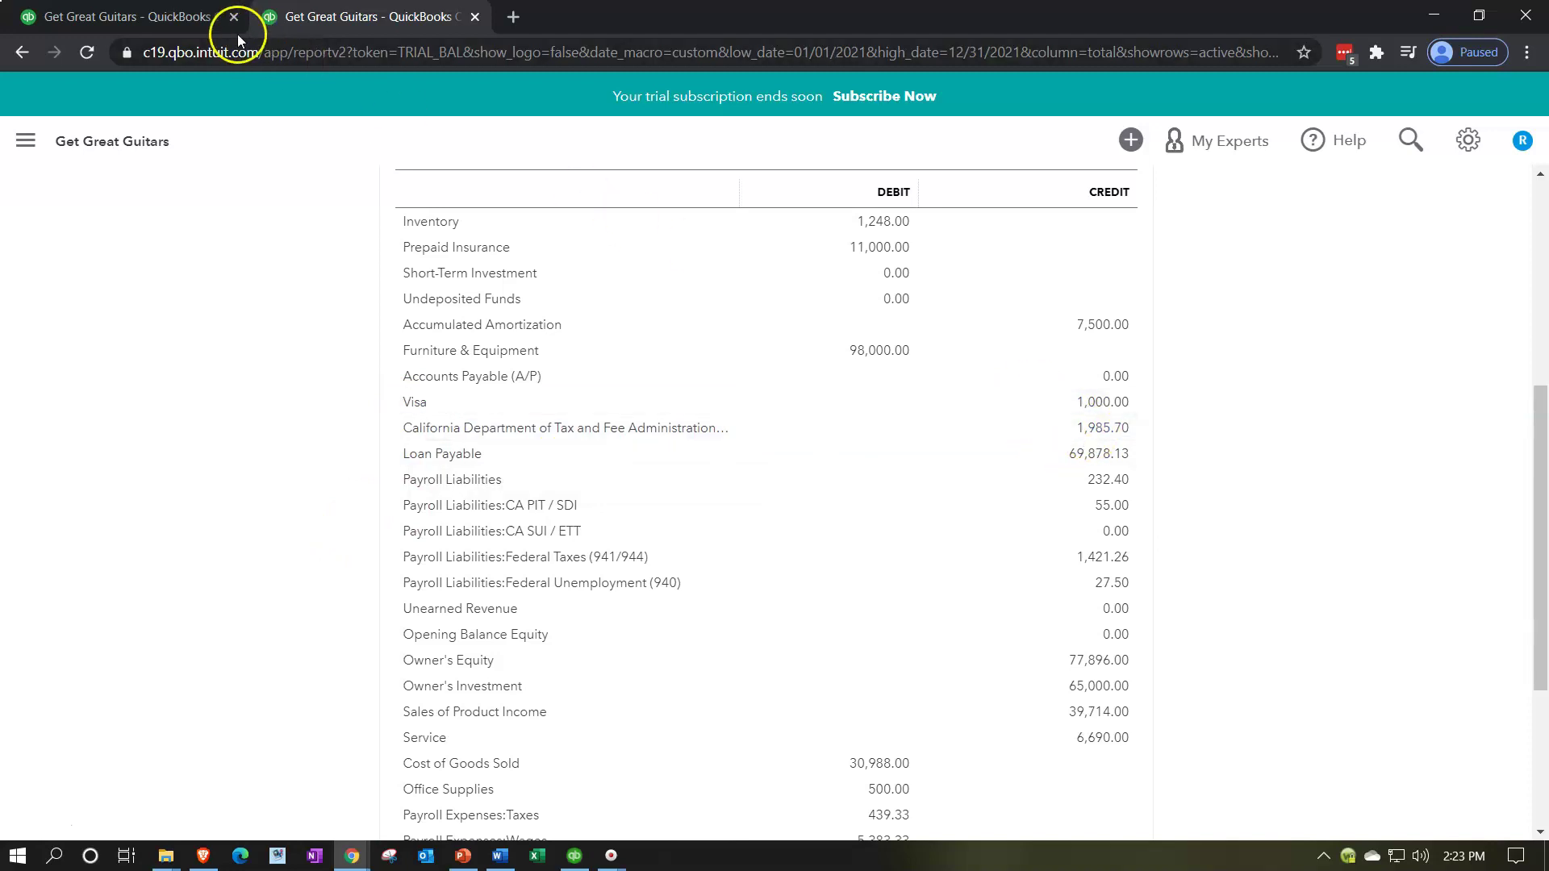
left_click(1001, 645)
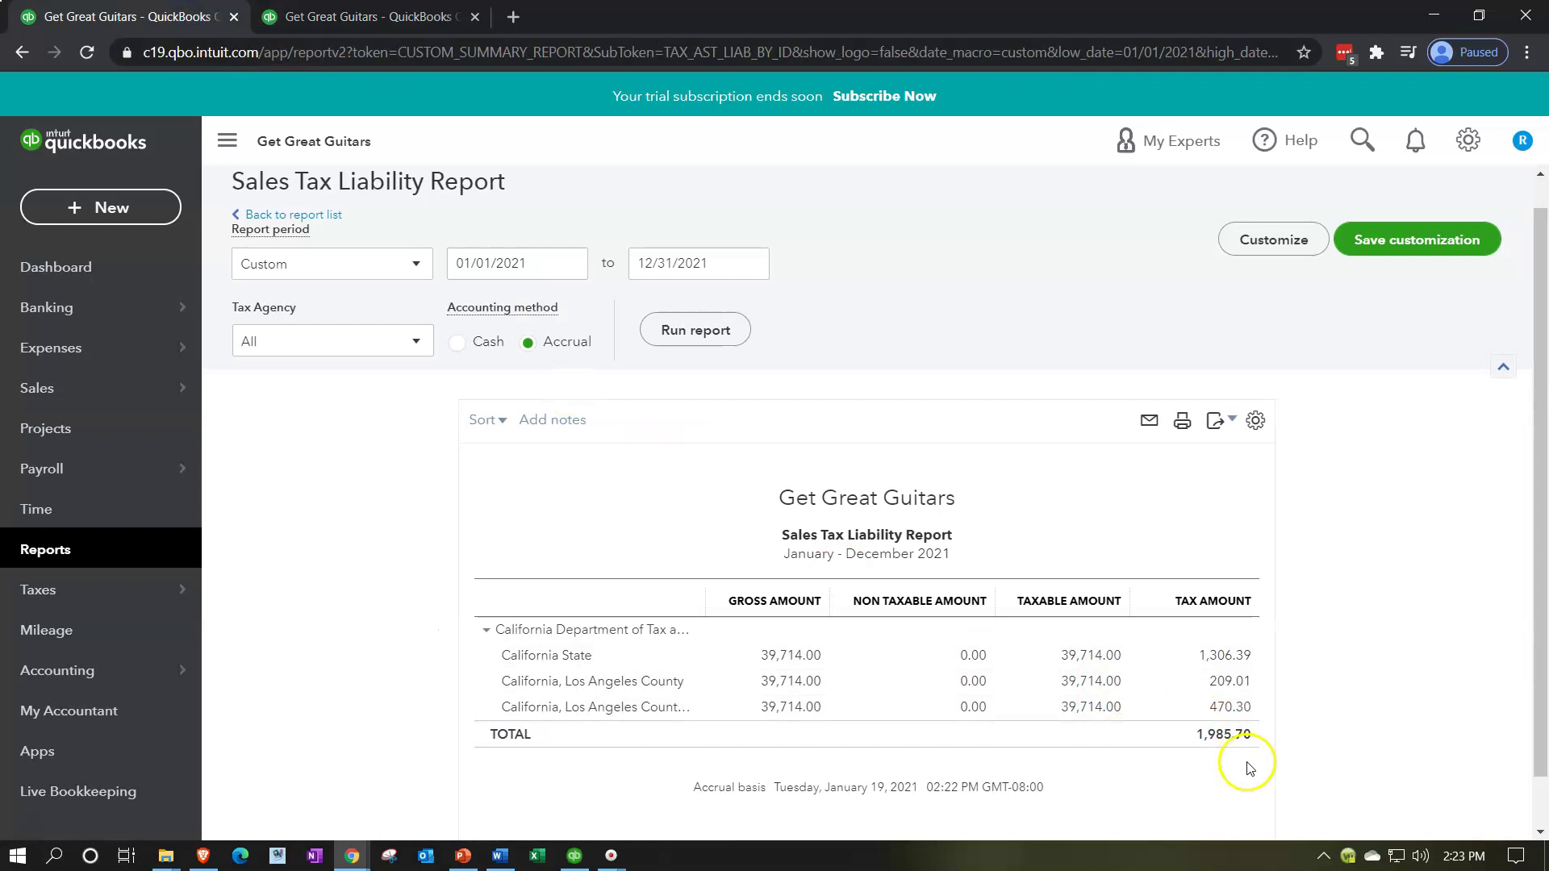
Change the Sales Tax Liability Report's end date to 01/31/2021 and rerun the report.
left_click_drag(708, 263, 611, 263)
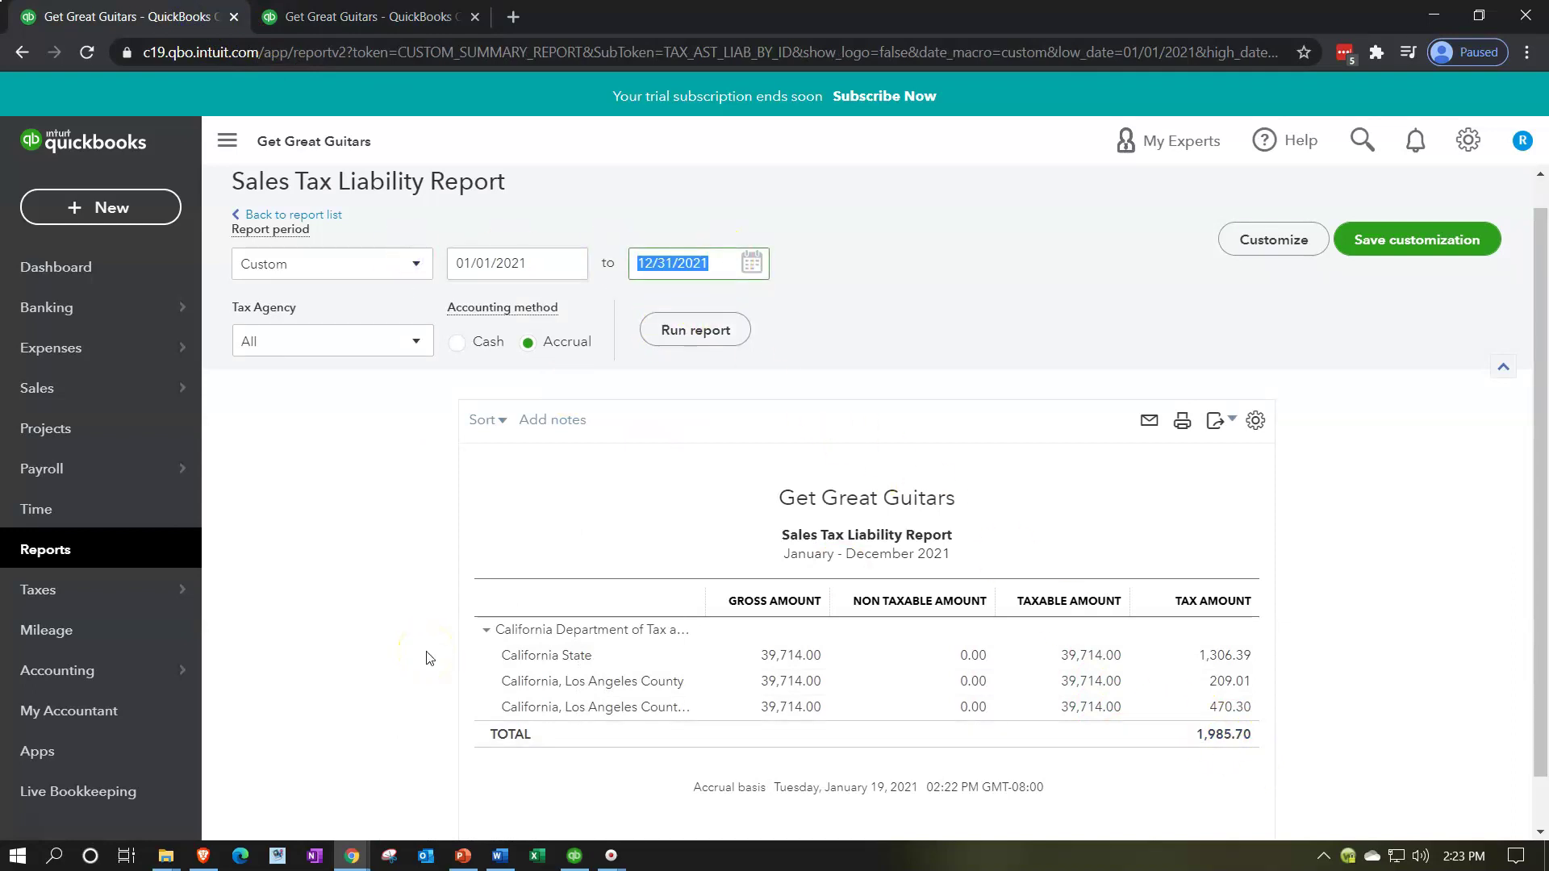
type("01/31/2021")
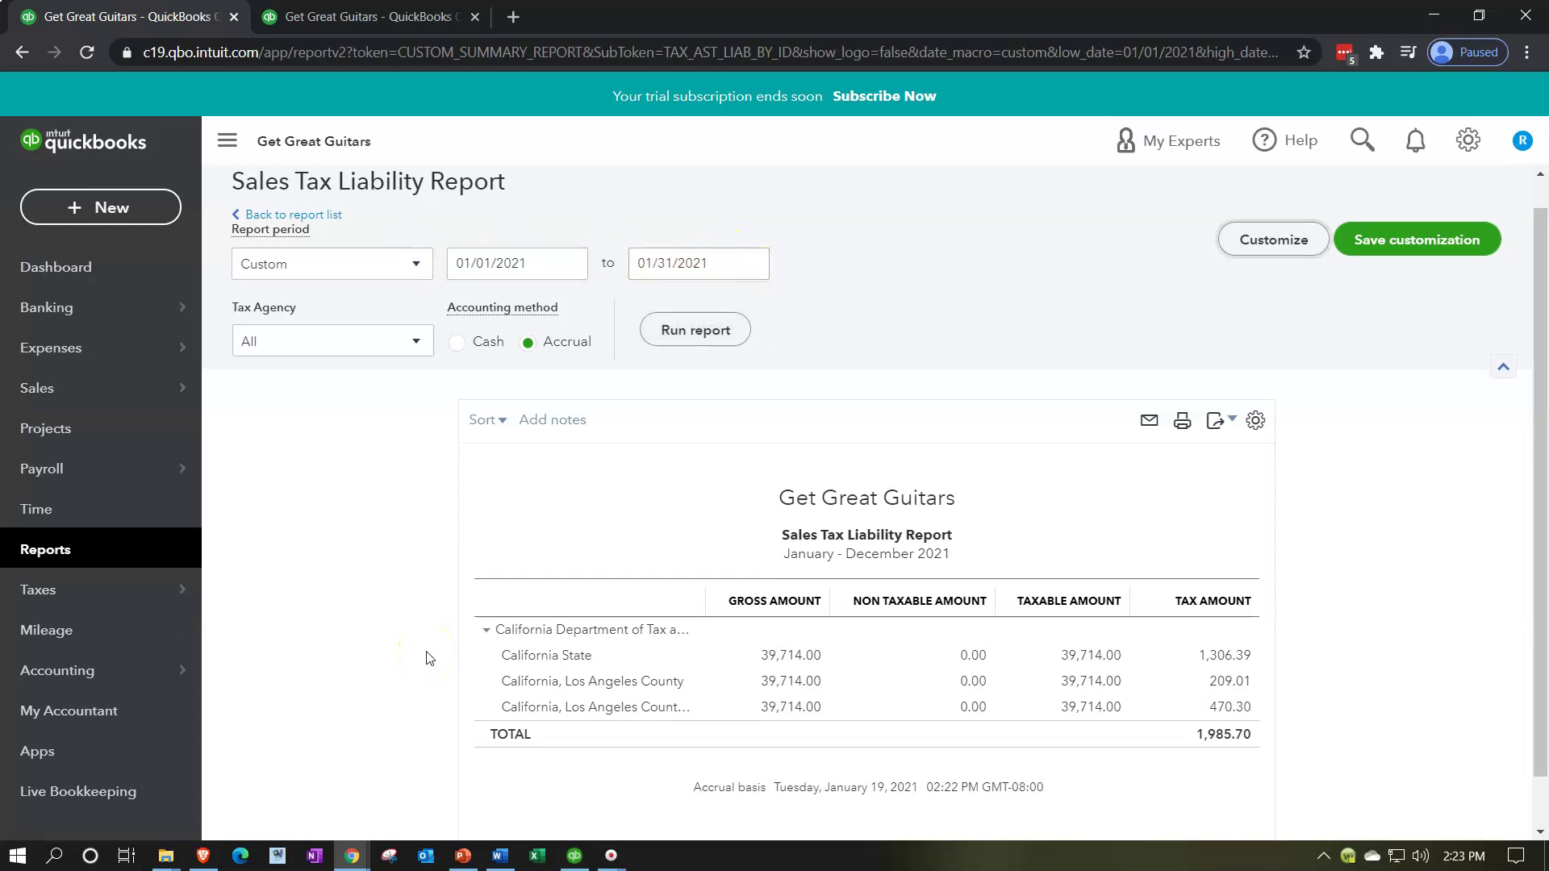
left_click(703, 331)
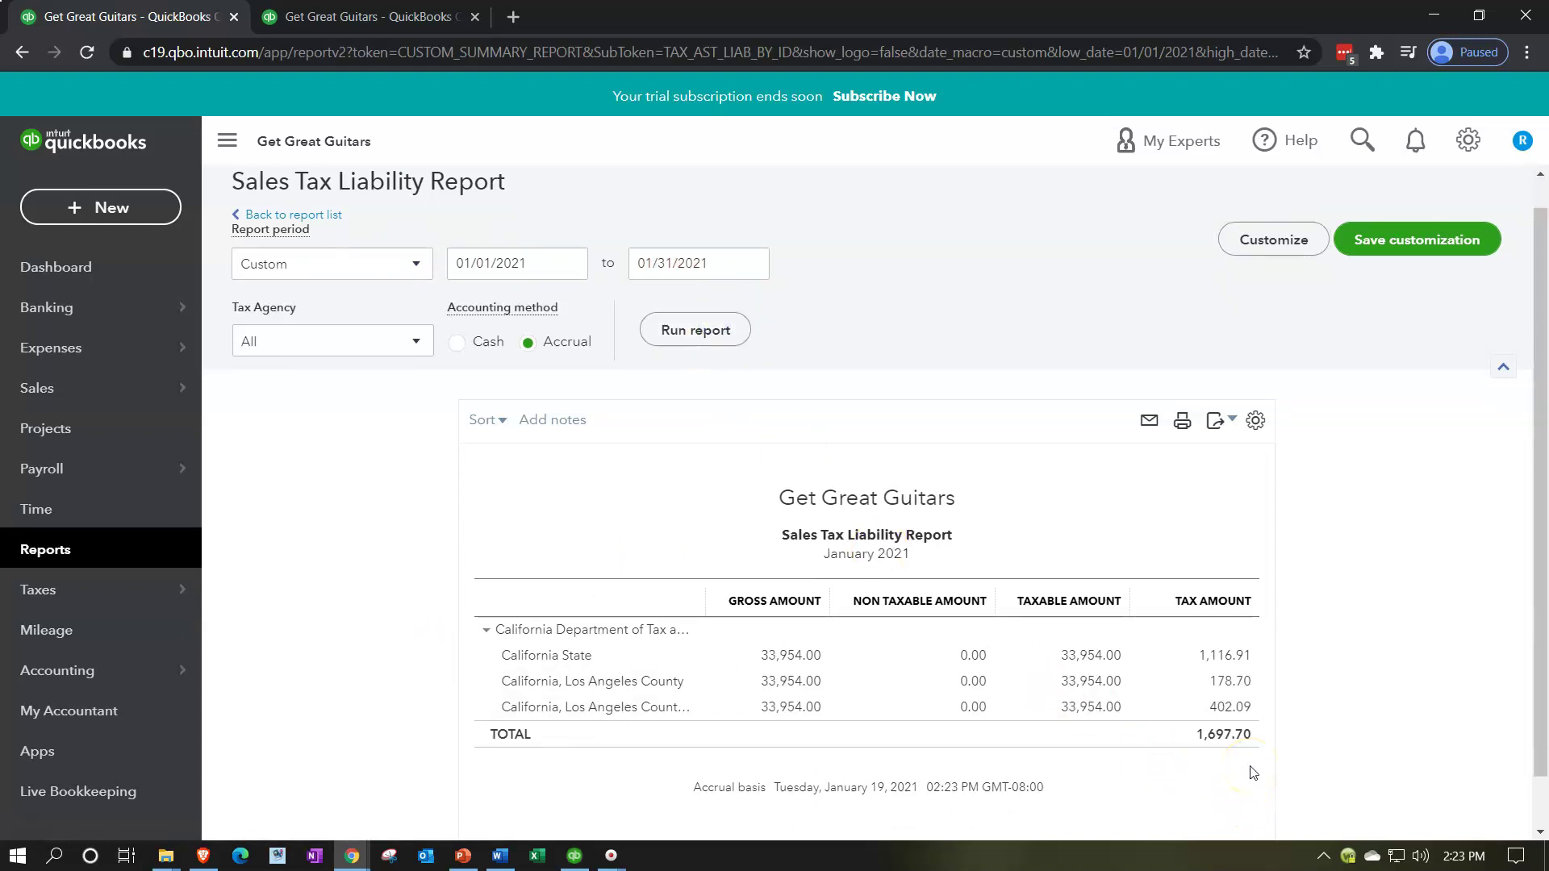
Drill into the Trial Balance's California sales tax payable, check the running balance at the end of January, and return to the liability report.
left_click(395, 24)
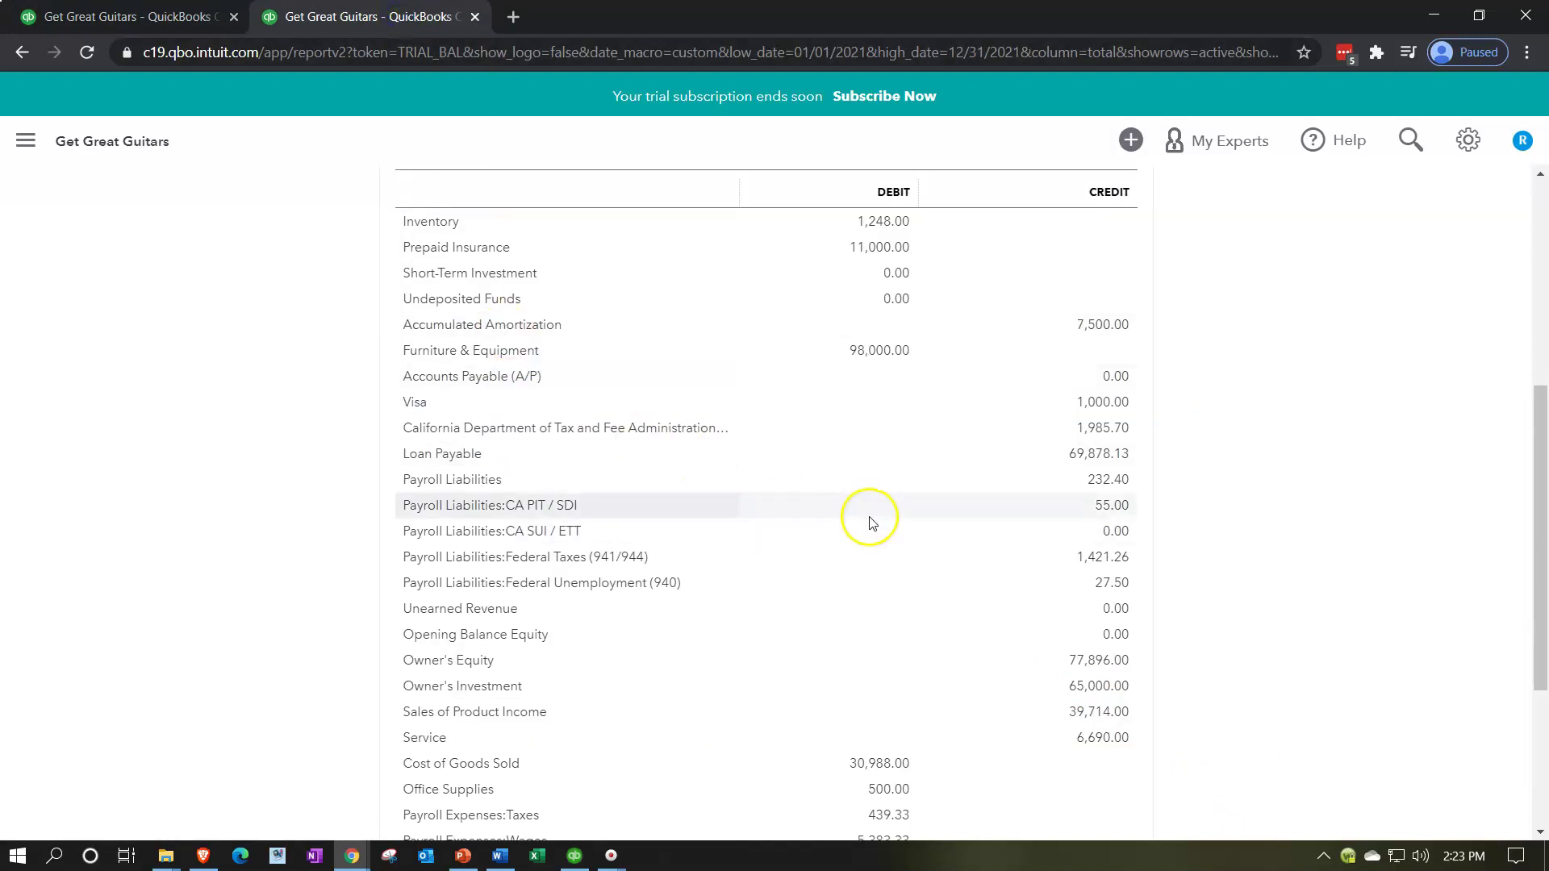
left_click(1084, 425)
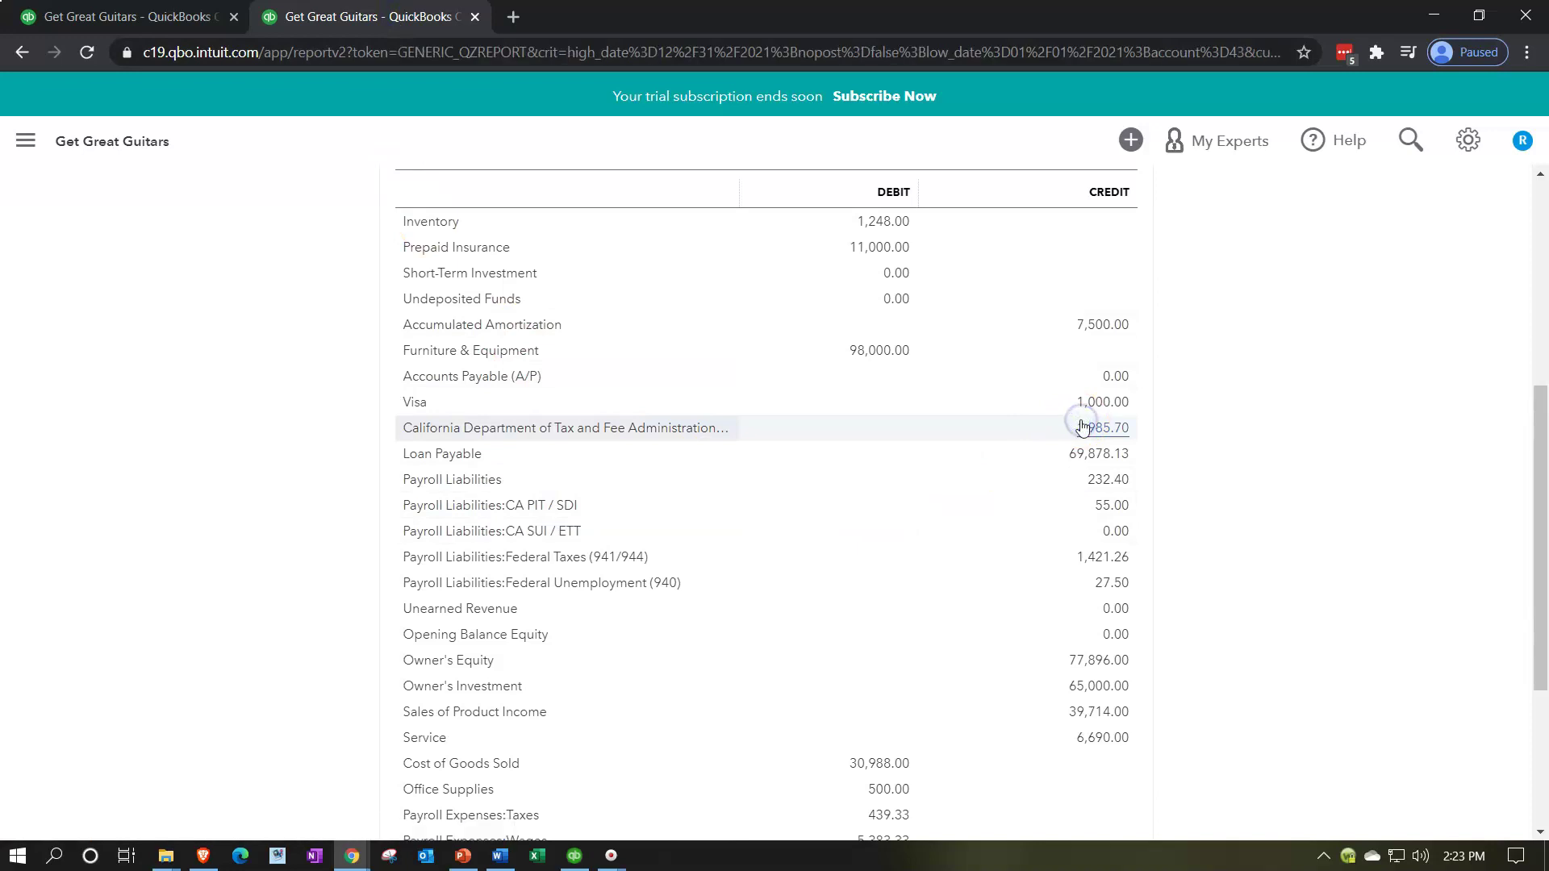
scroll(1081, 436, "down", 1)
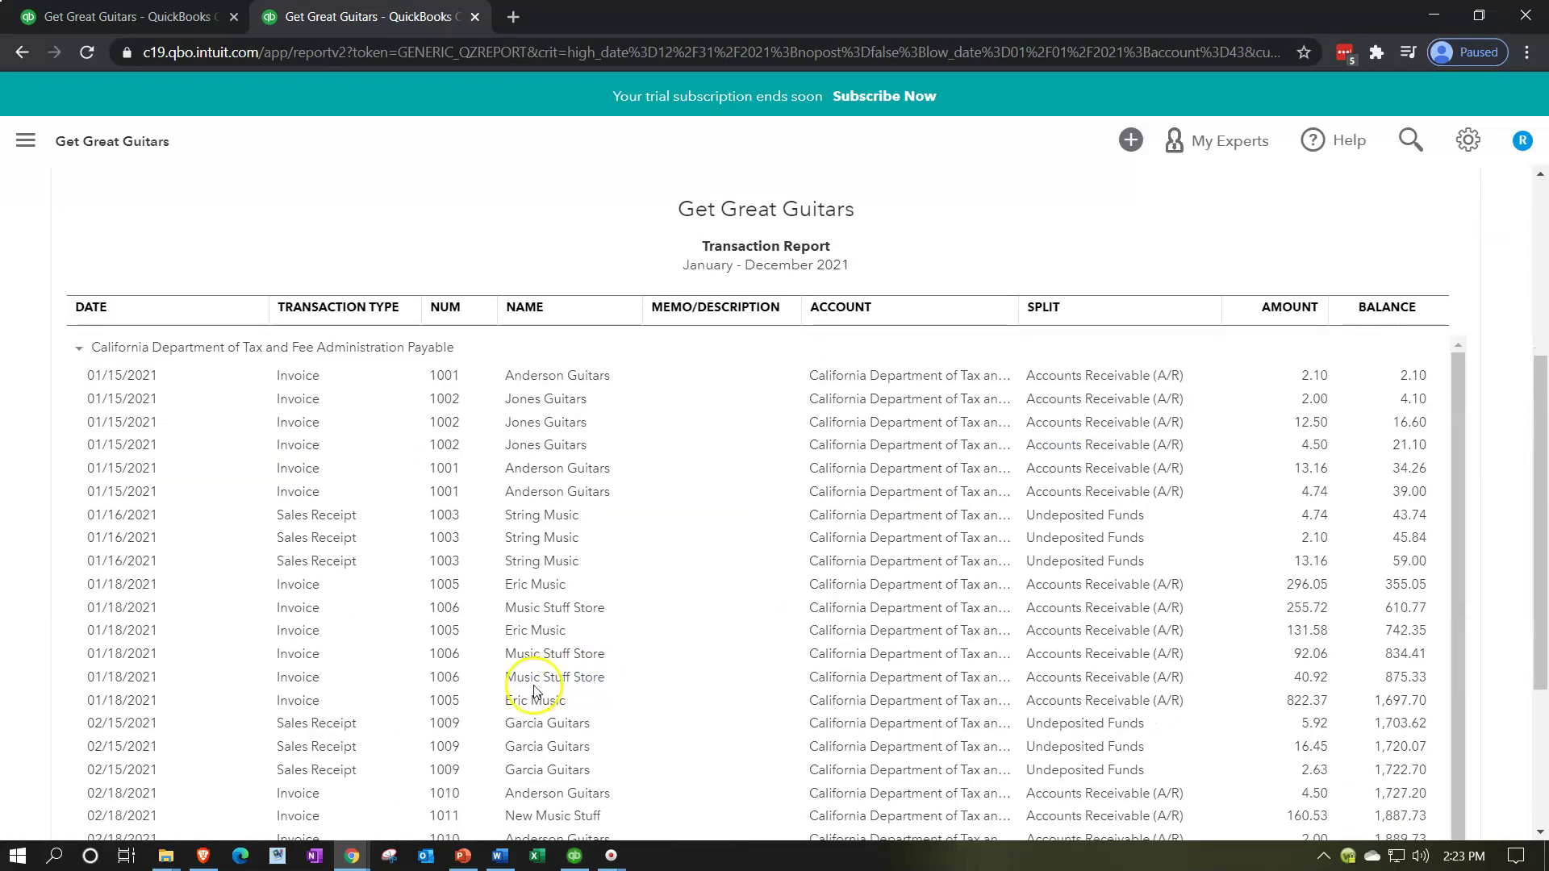
scroll(129, 692, "down", 3)
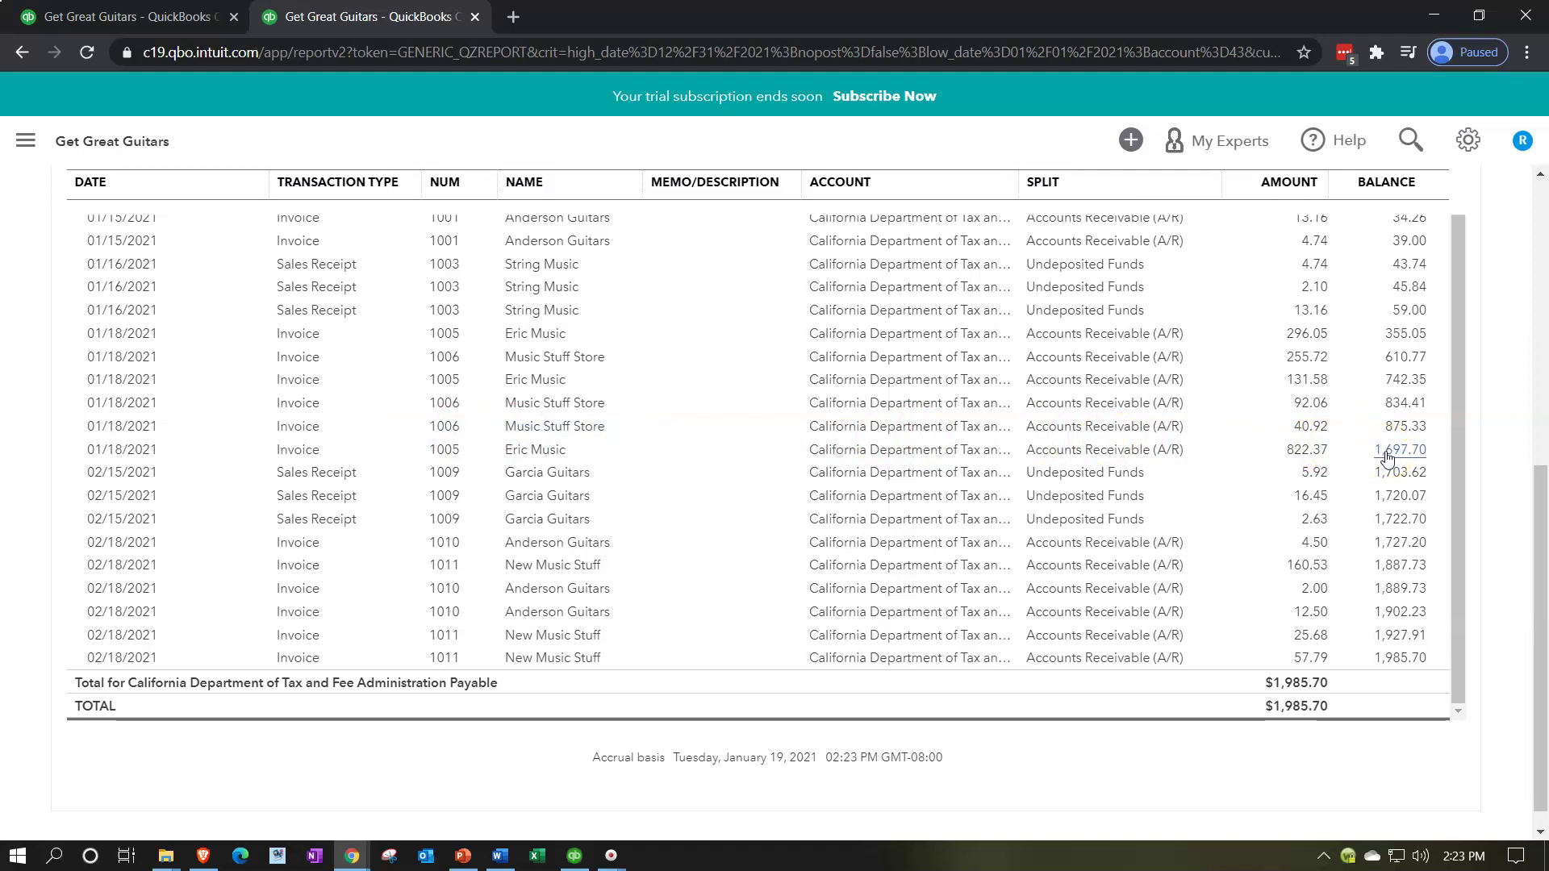
left_click(150, 12)
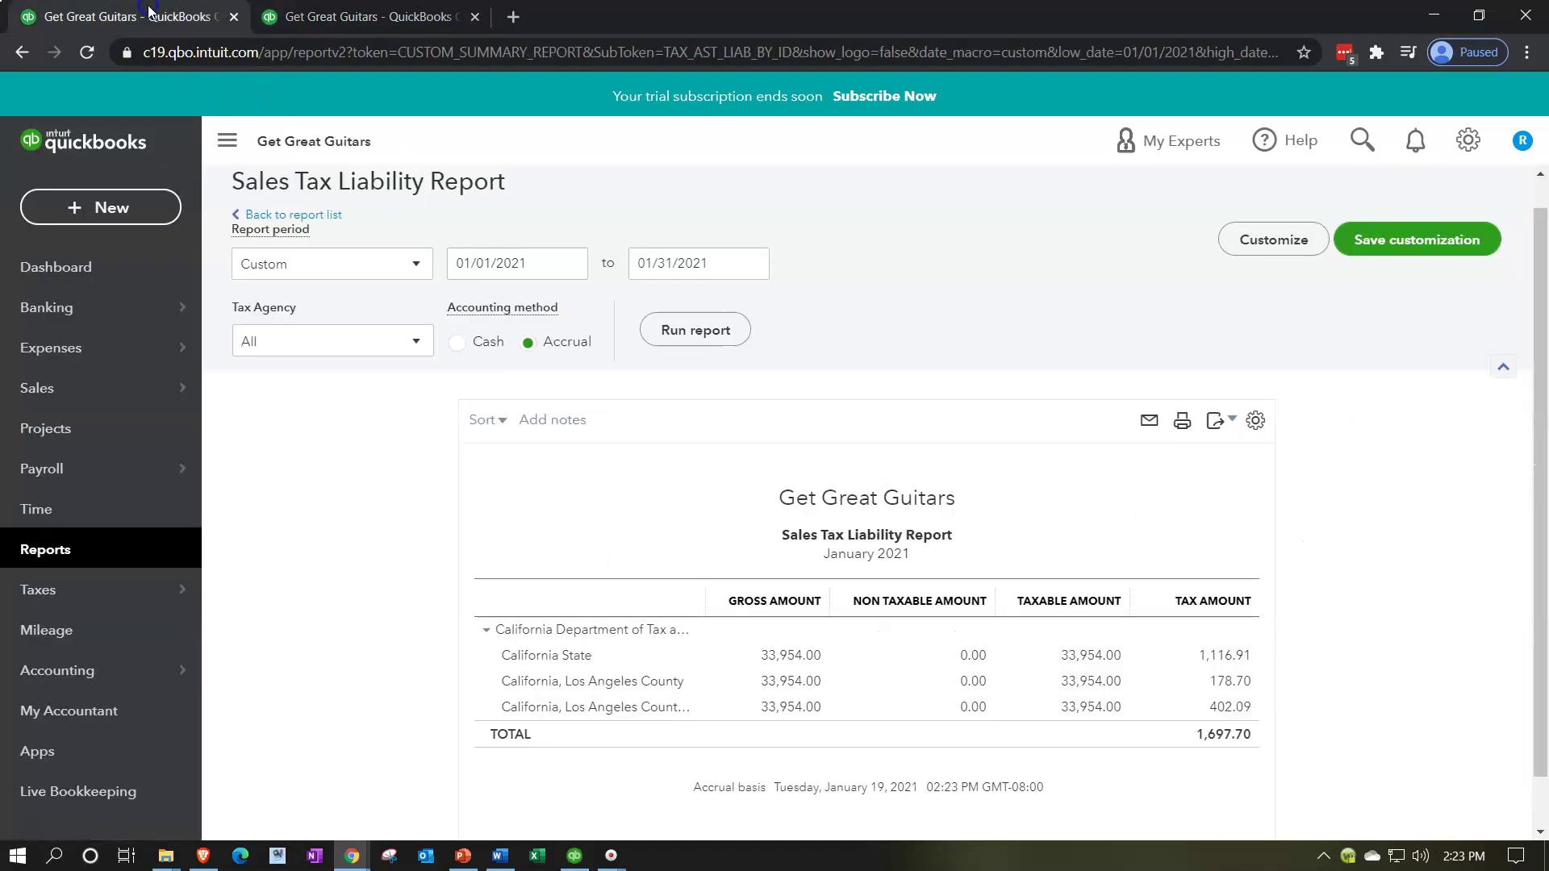
Return to the sales tax center and review the due and upcoming California returns.
scroll(363, 449, "up", 1)
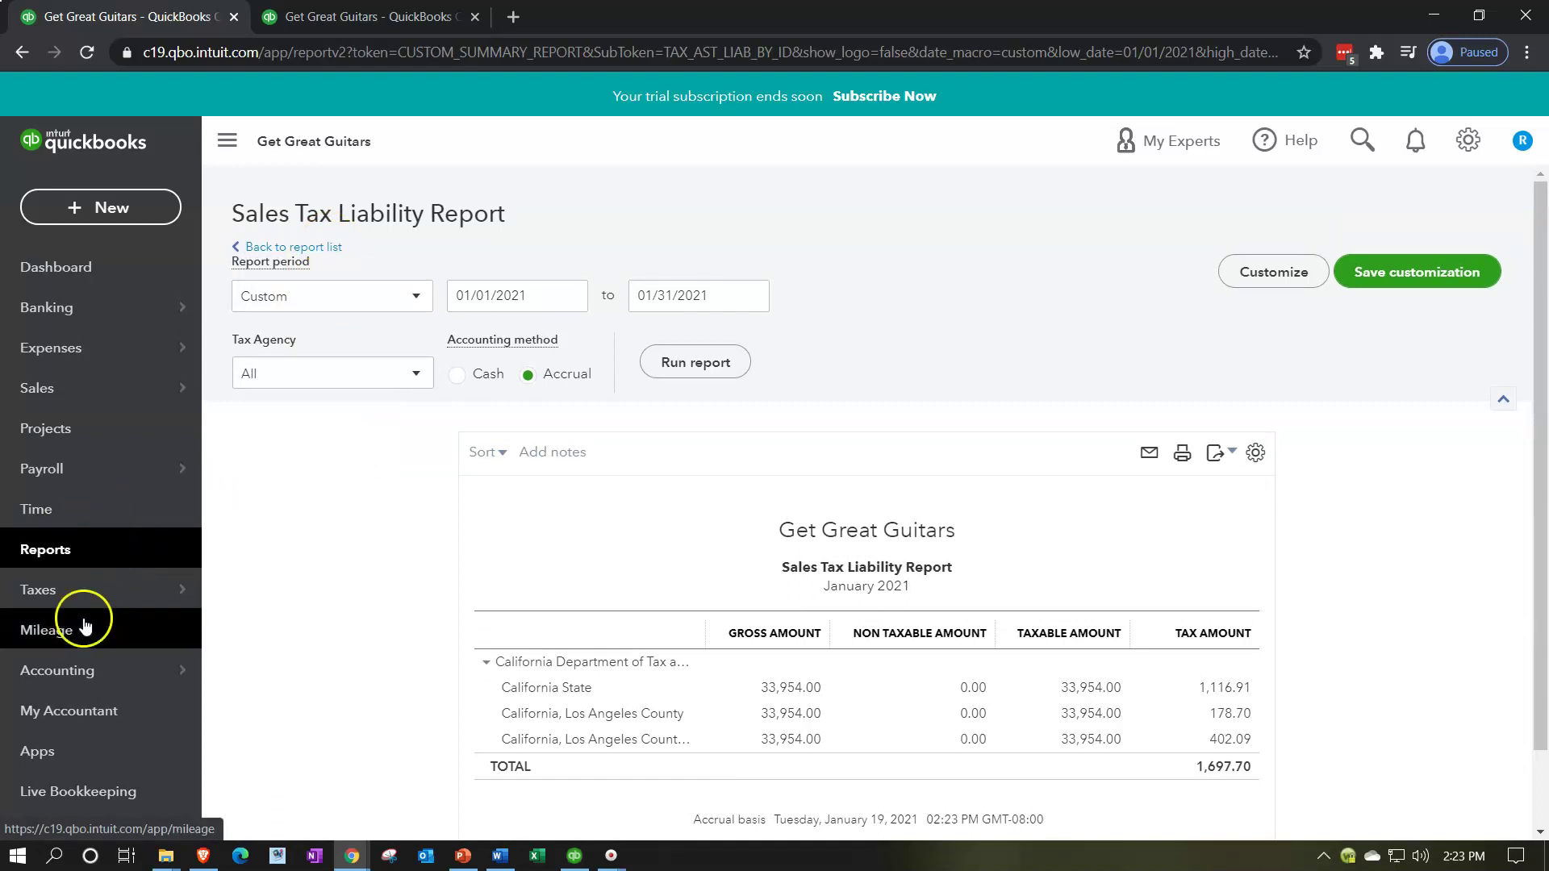
left_click(79, 593)
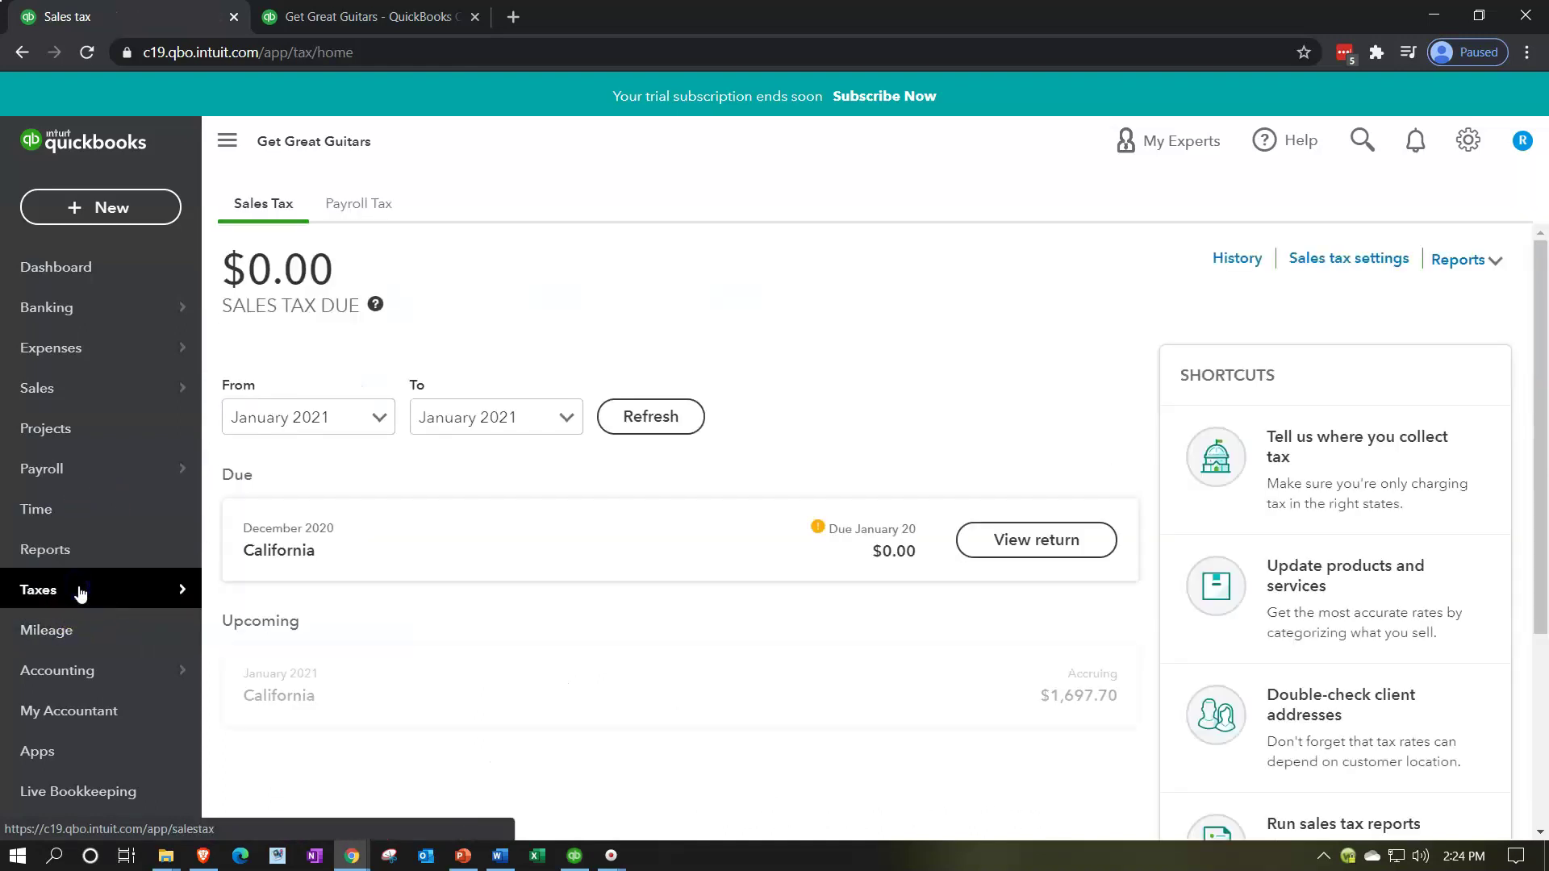
scroll(524, 538, "down", 2)
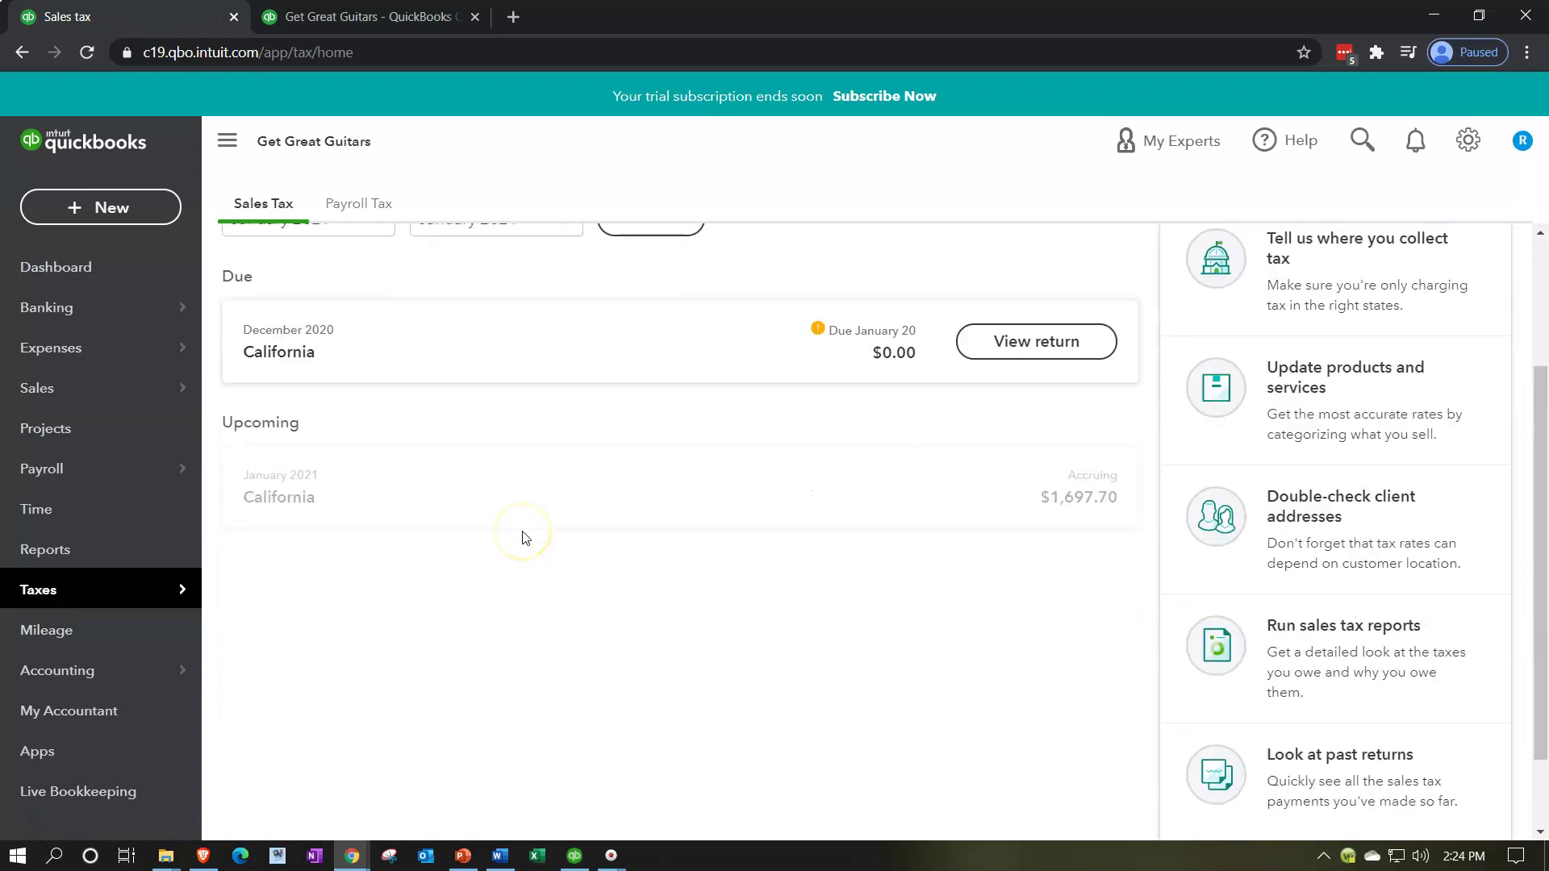
scroll(525, 538, "up", 1)
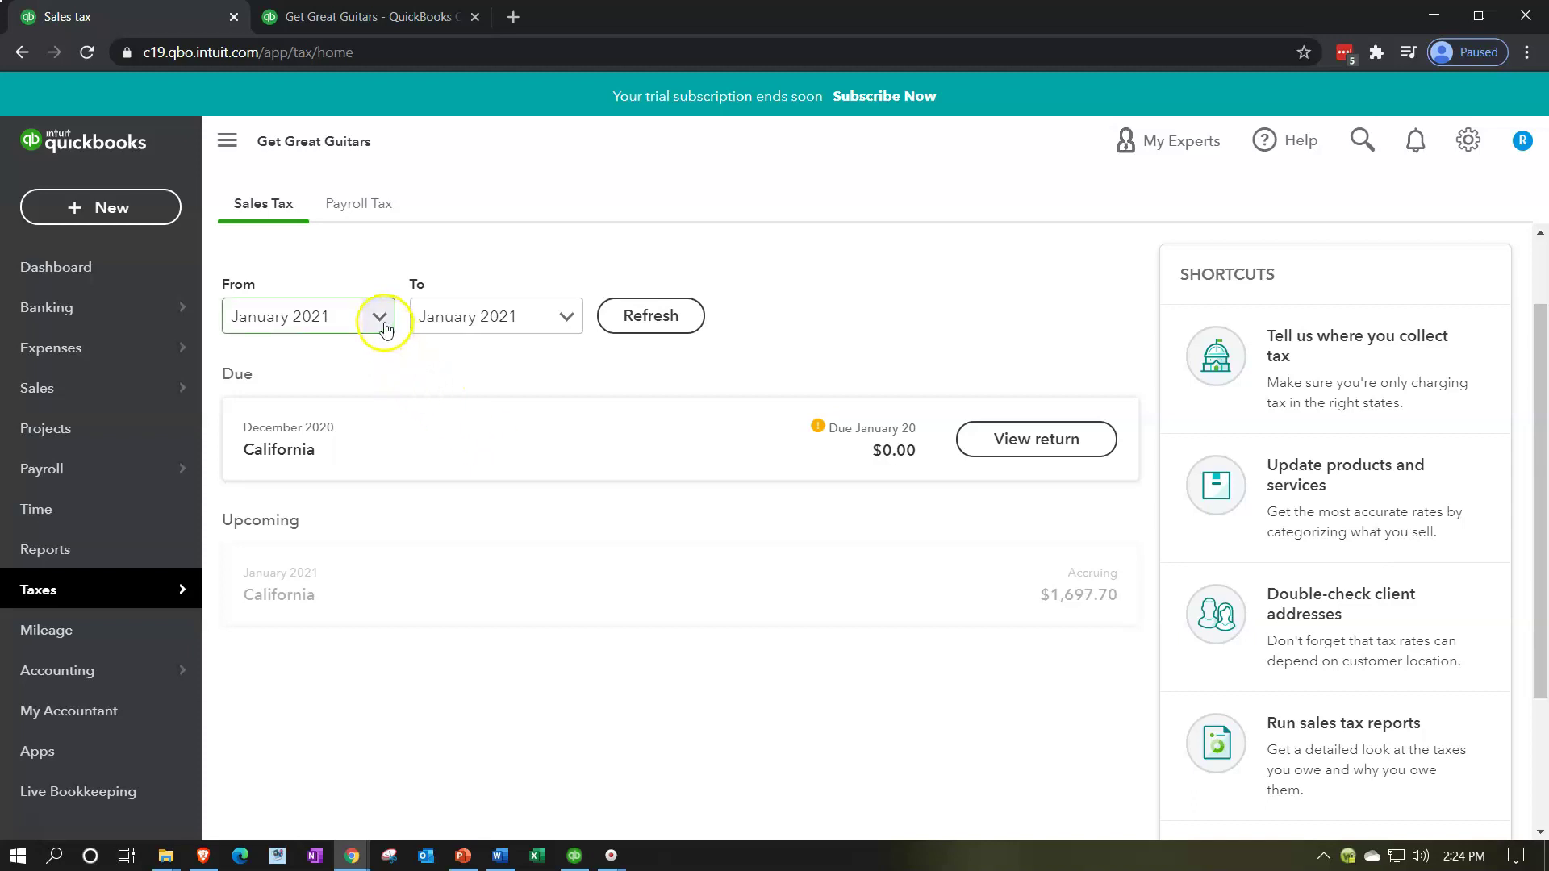
Open the December 2020 California sales tax return and review its tax owed and filing instructions.
left_click(1056, 444)
left_click(1019, 554)
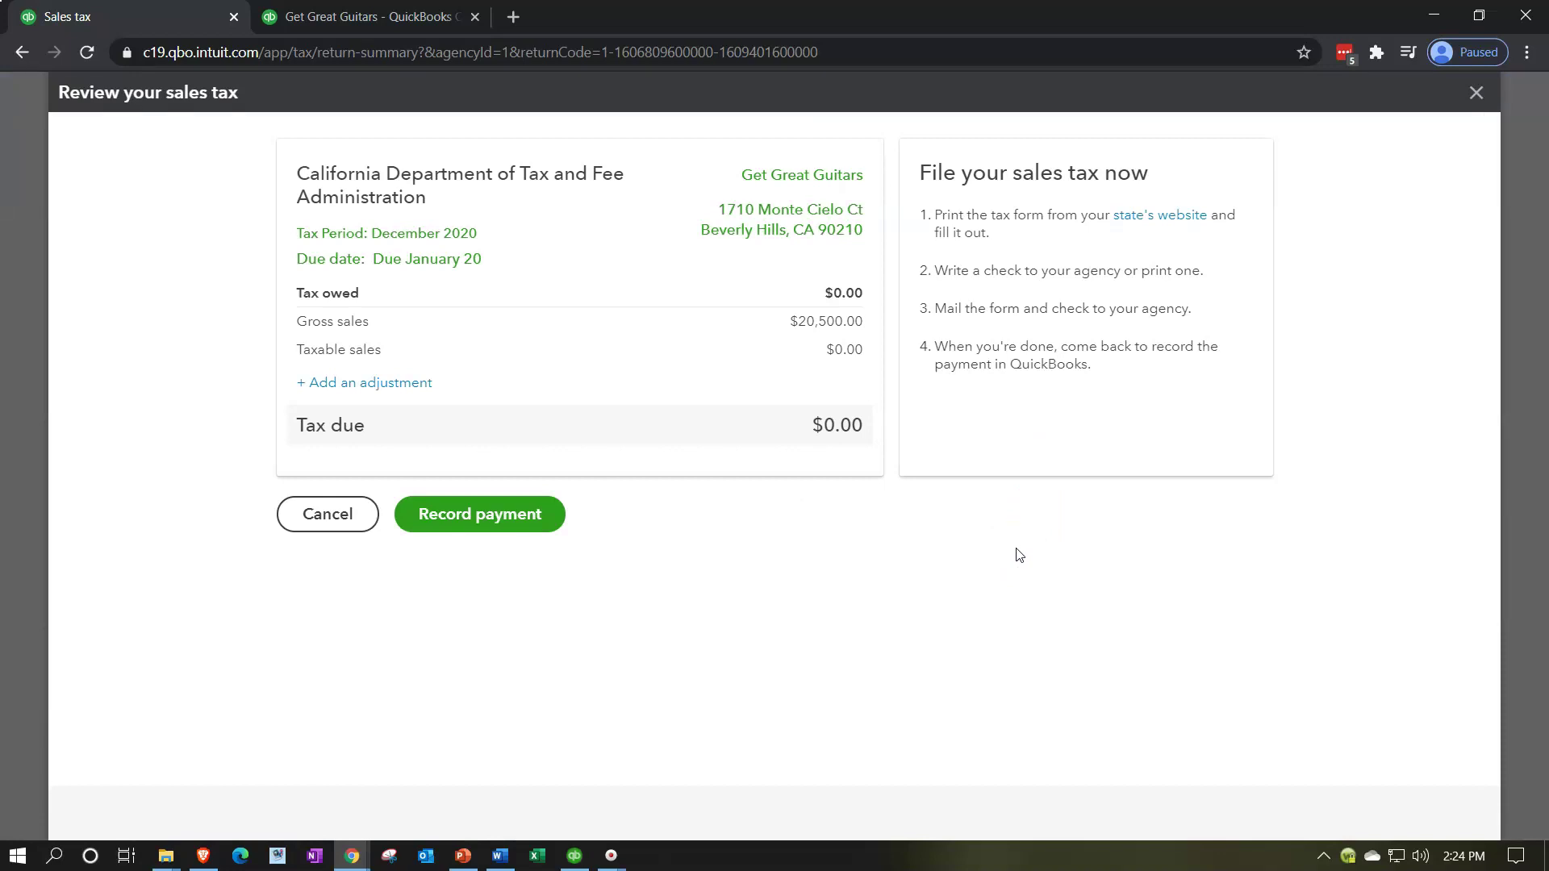
left_click(152, 501)
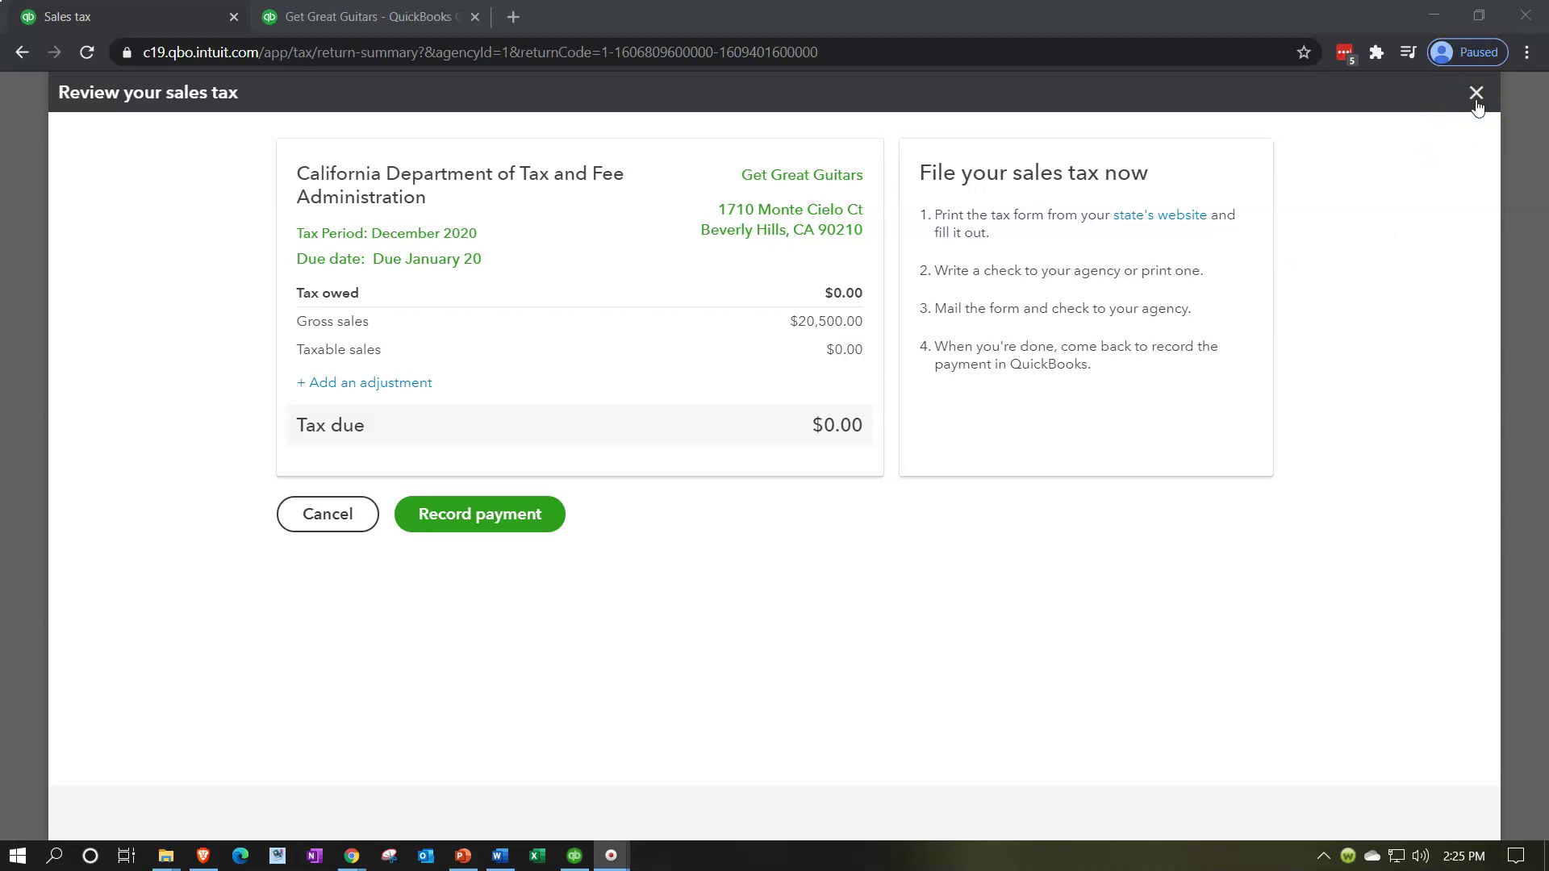
View the payment recording form for the December 2020 return, then close it and the return without recording a payment.
left_click(523, 512)
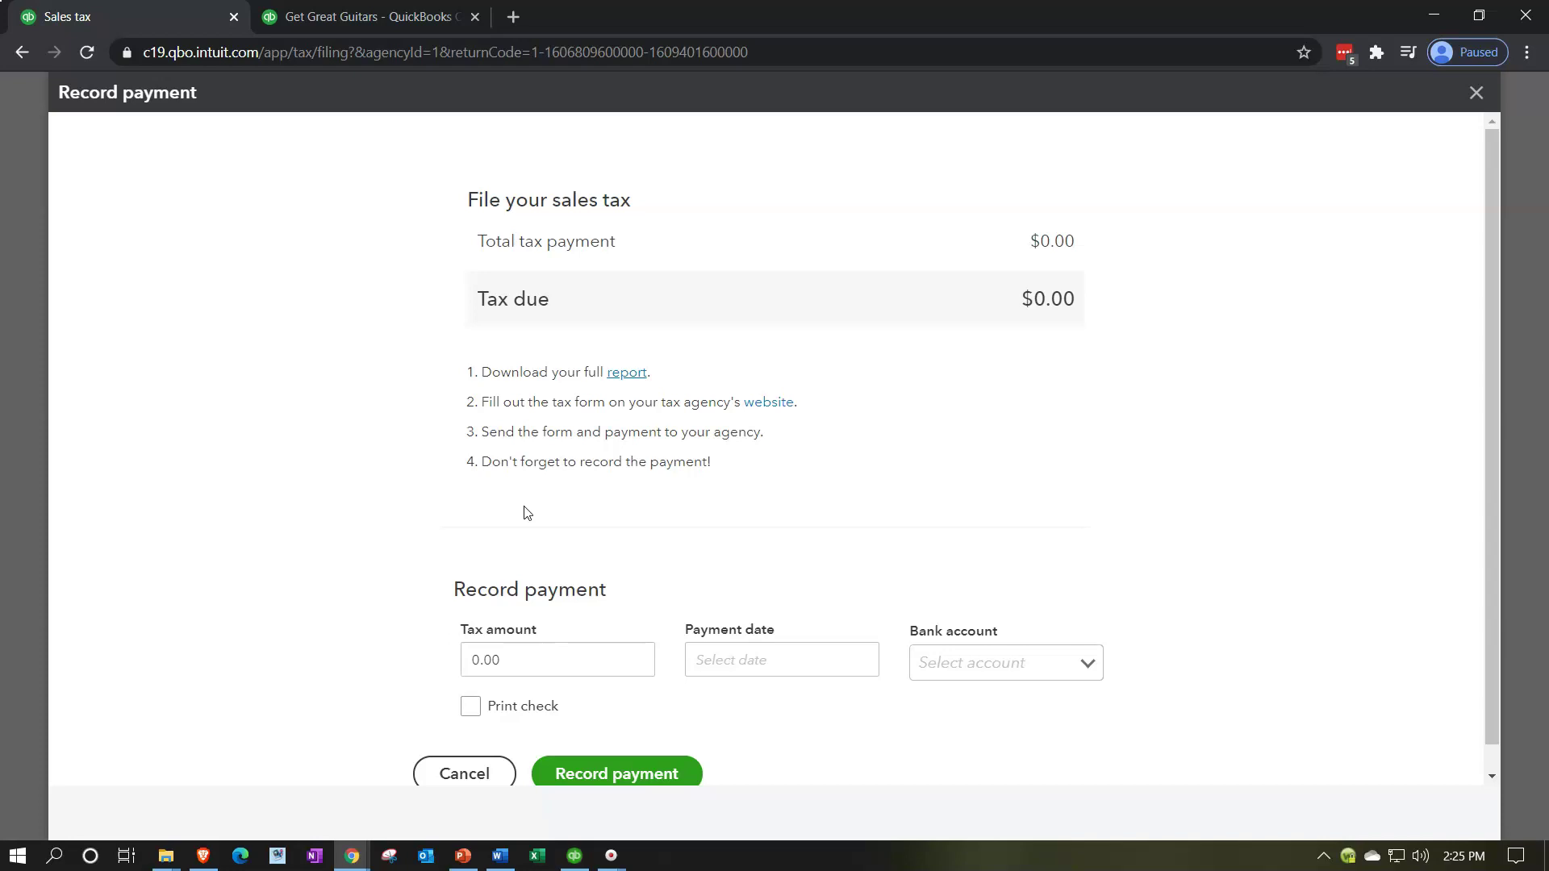
left_click(1477, 94)
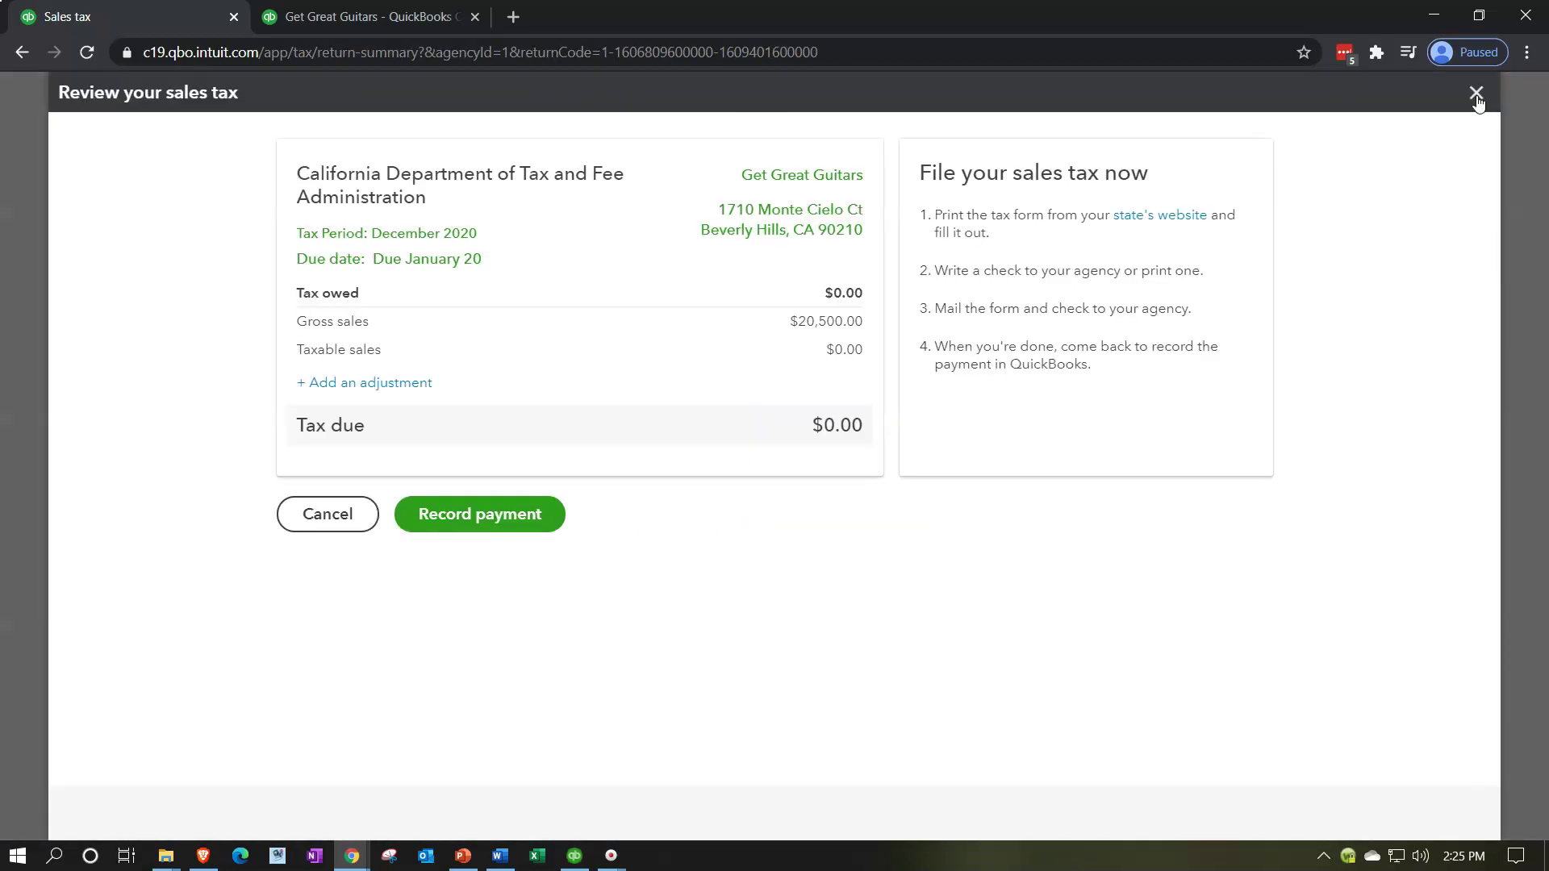
left_click(1476, 95)
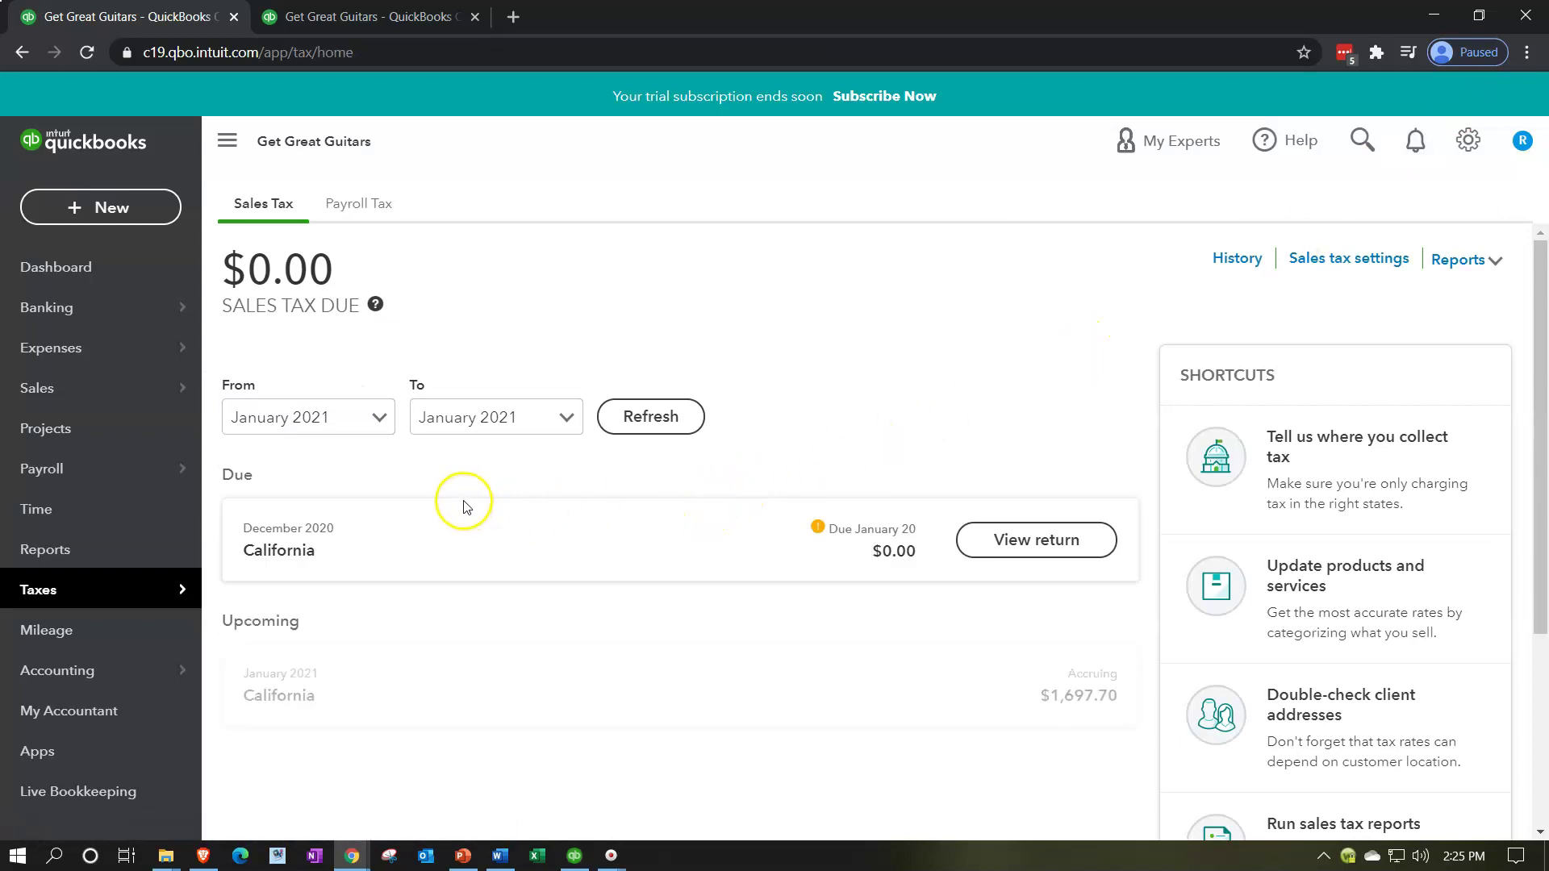
Start a new expense and look through the payee list for the sales tax agency.
left_click(95, 209)
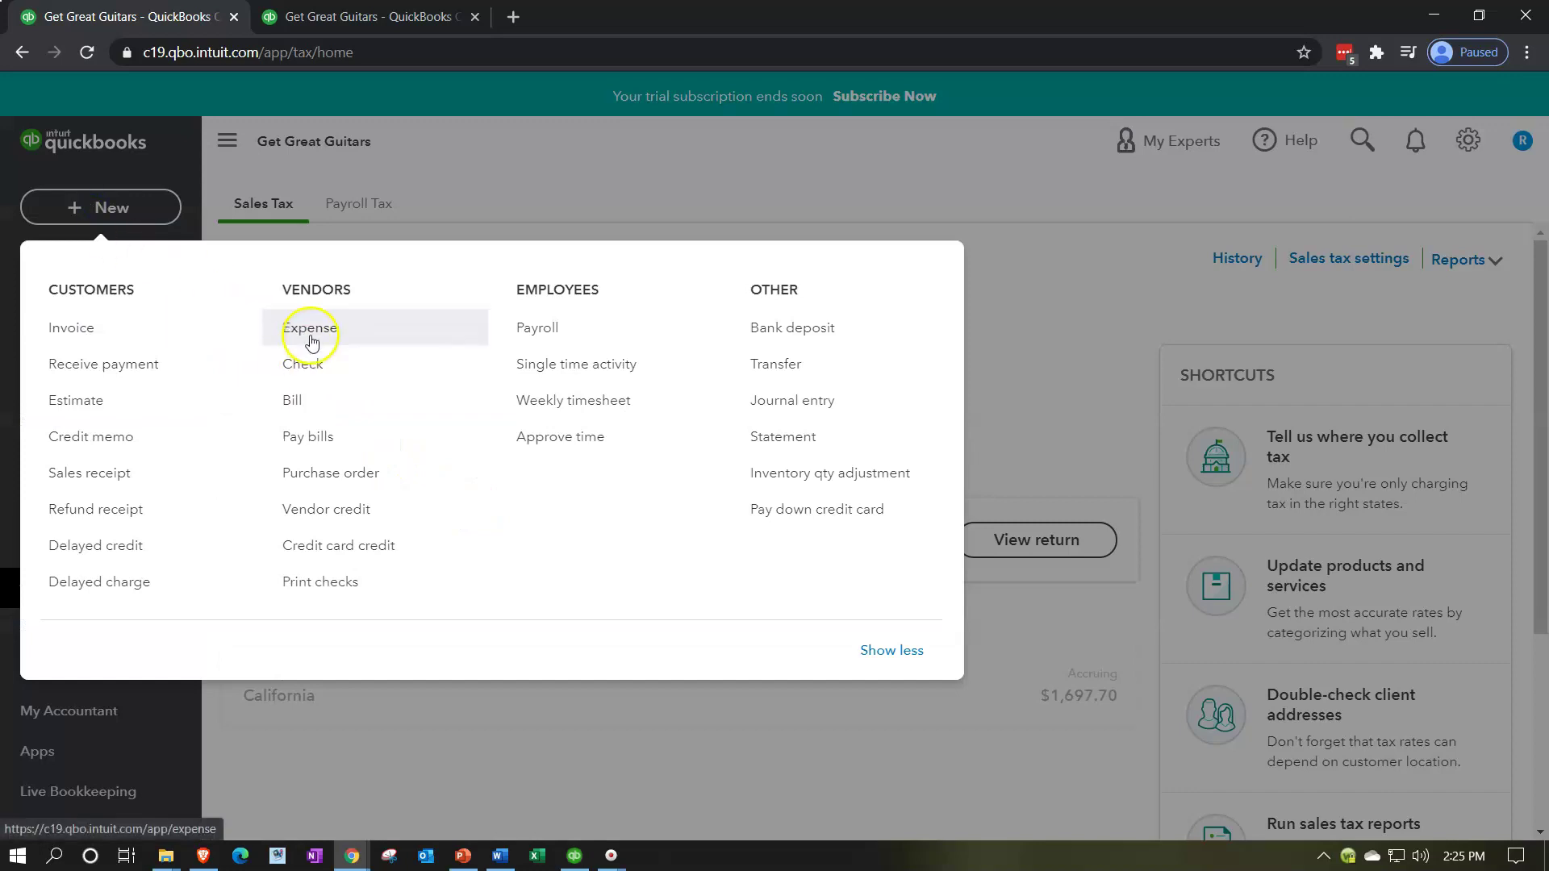
left_click(312, 342)
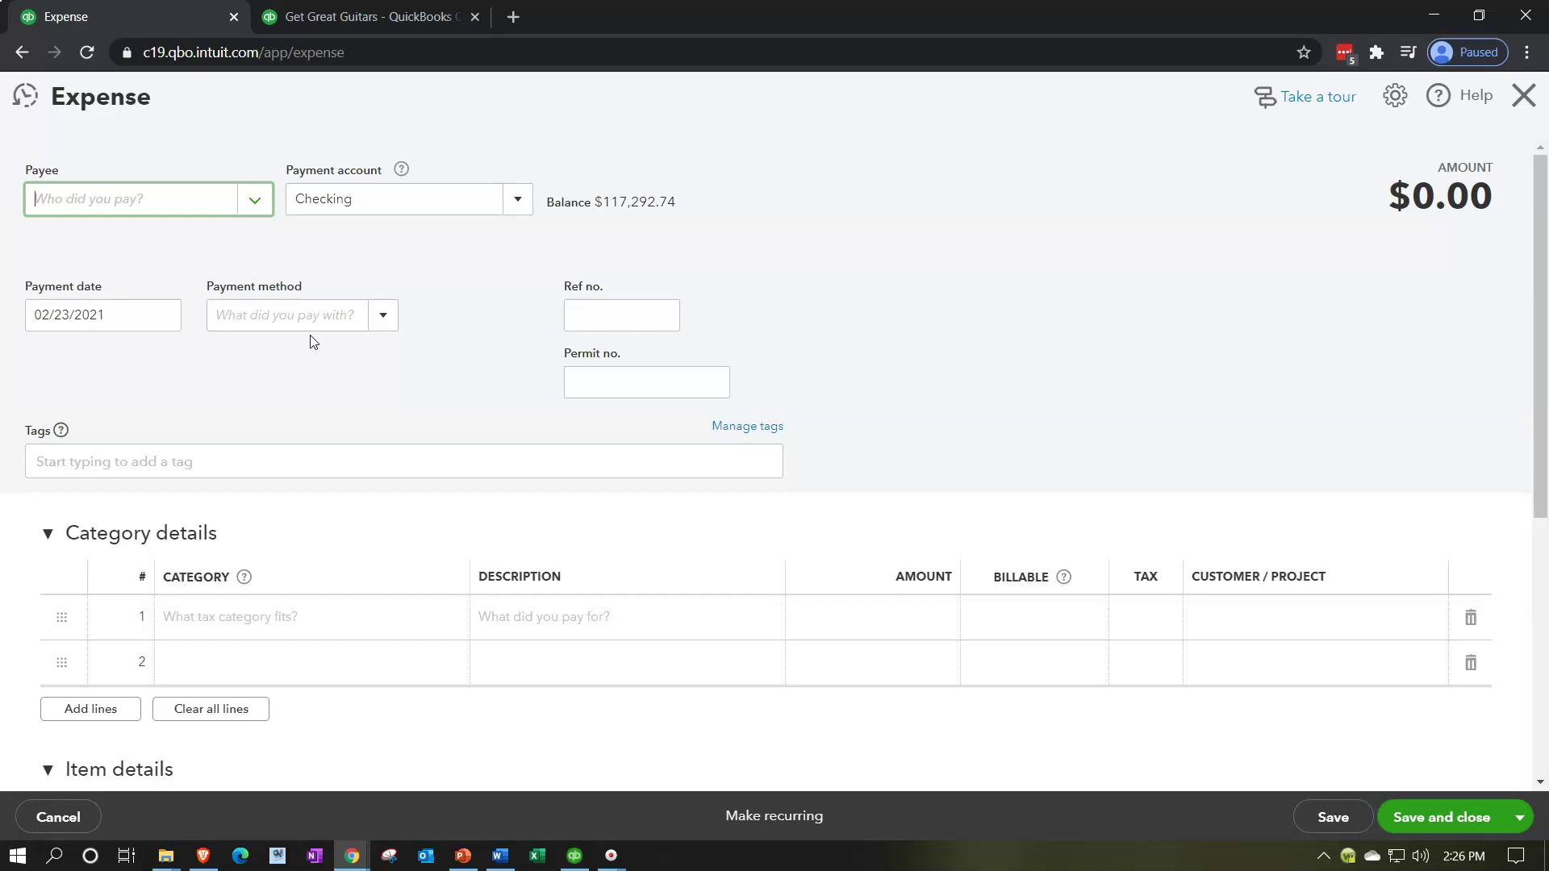
type("s")
key("BackSpace")
left_click(255, 202)
left_click(271, 207)
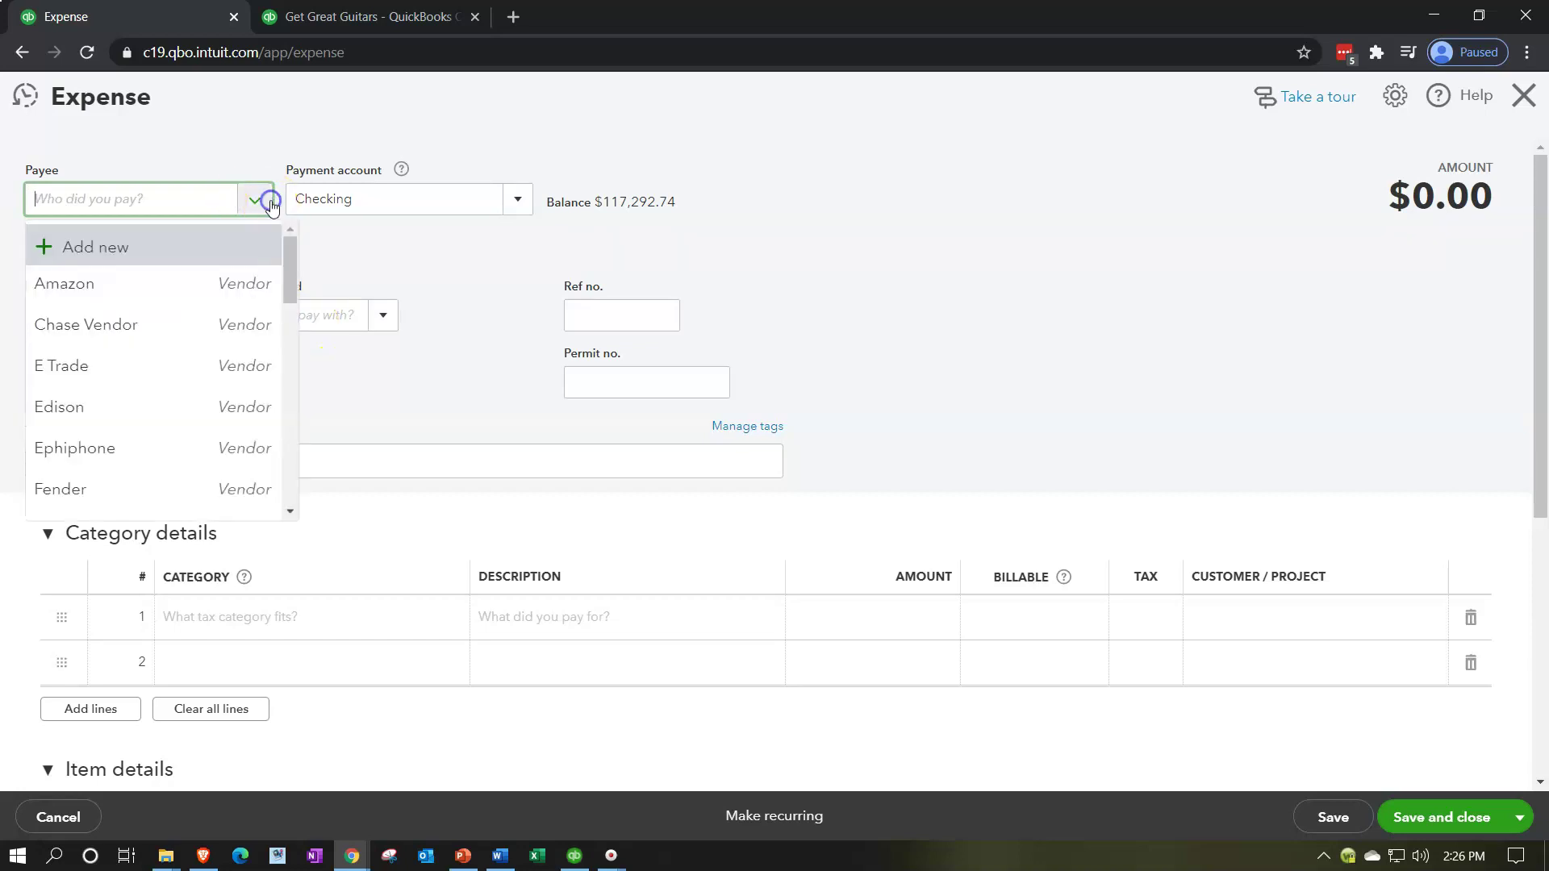
scroll(257, 335, "down", 2)
scroll(257, 348, "down", 7)
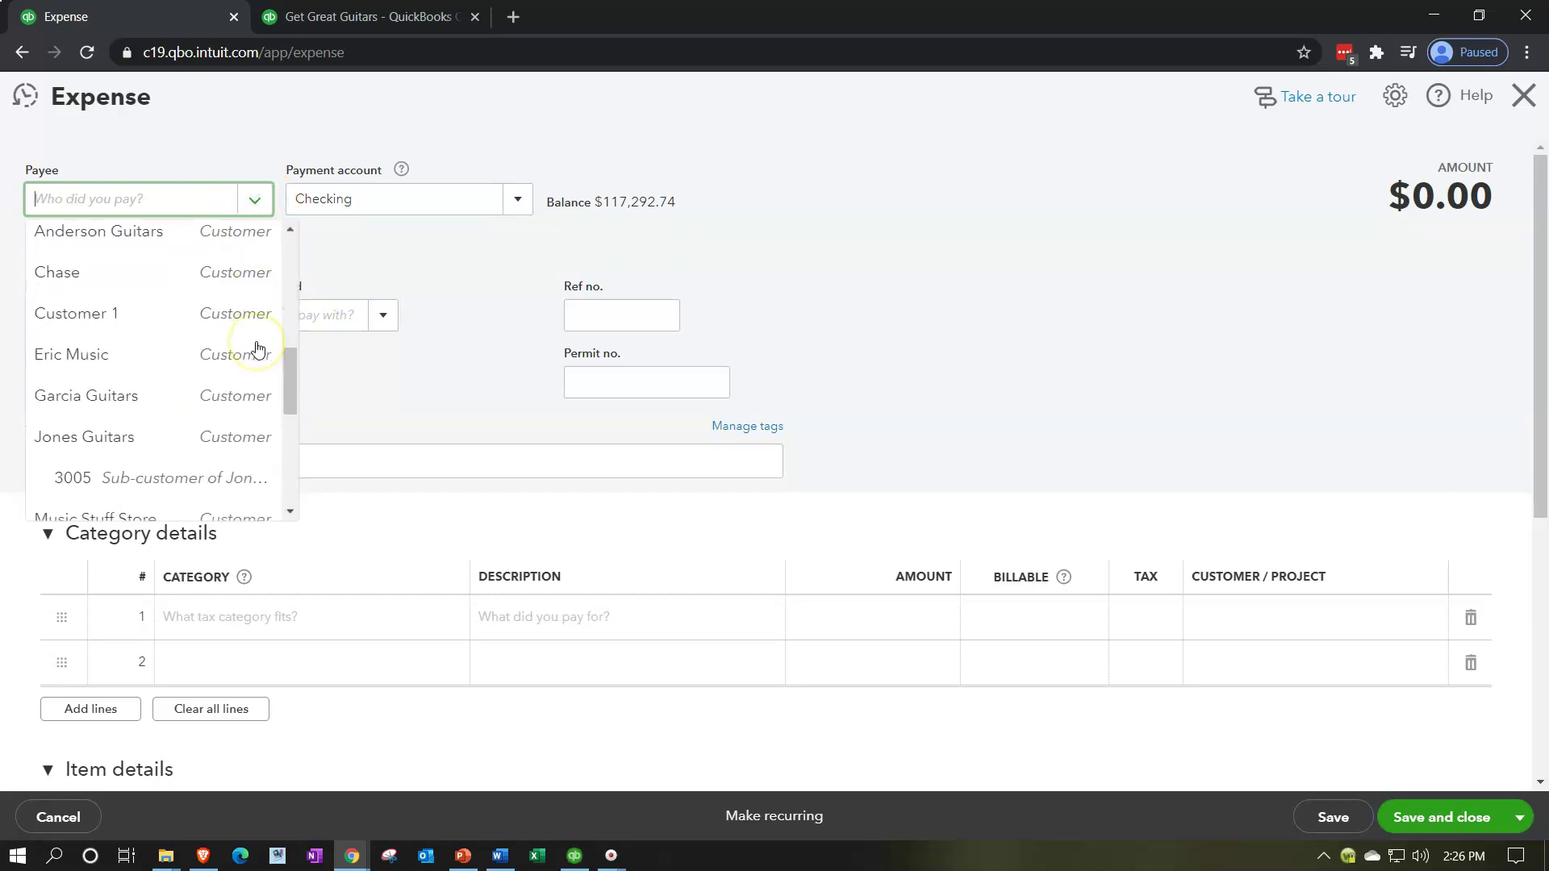
scroll(258, 348, "down", 1)
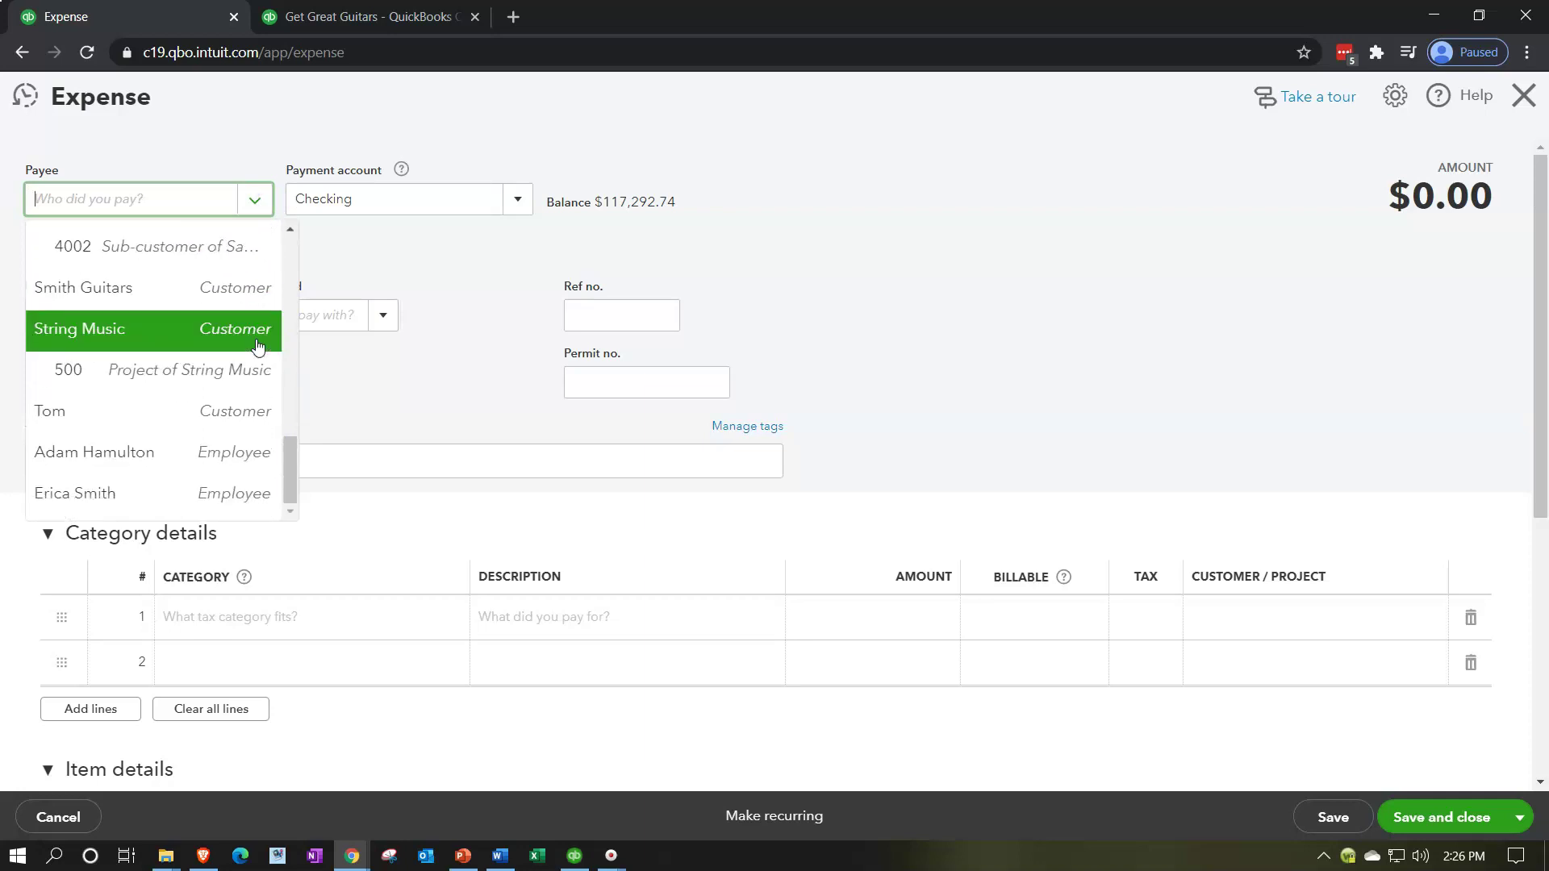
left_click(258, 379)
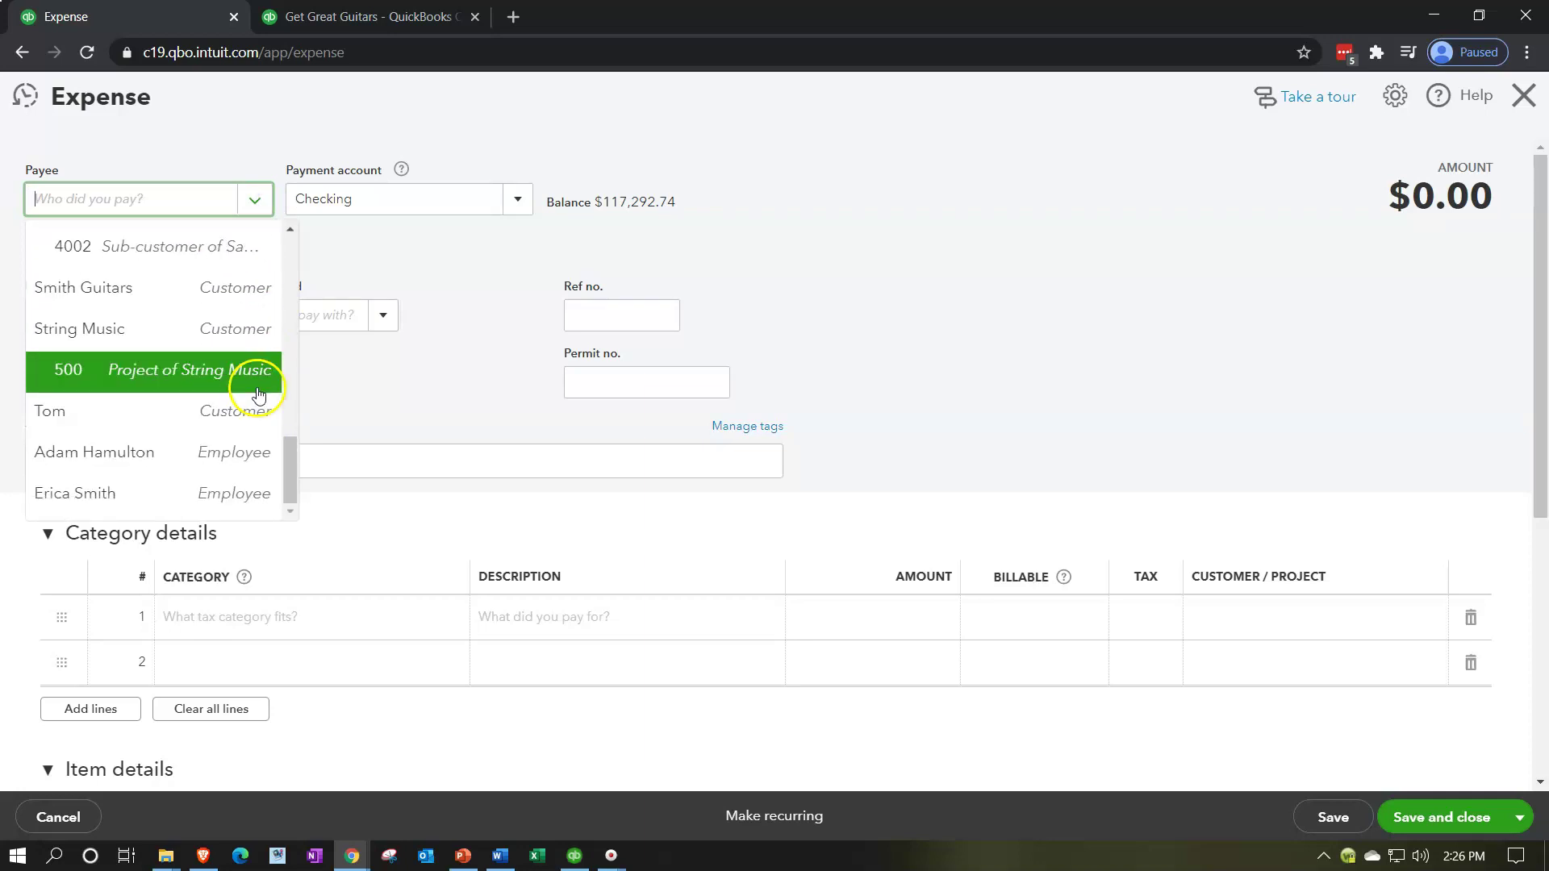
Copy the account name California Department of Tax and Fee Administration Payable from the transaction report.
left_click(391, 20)
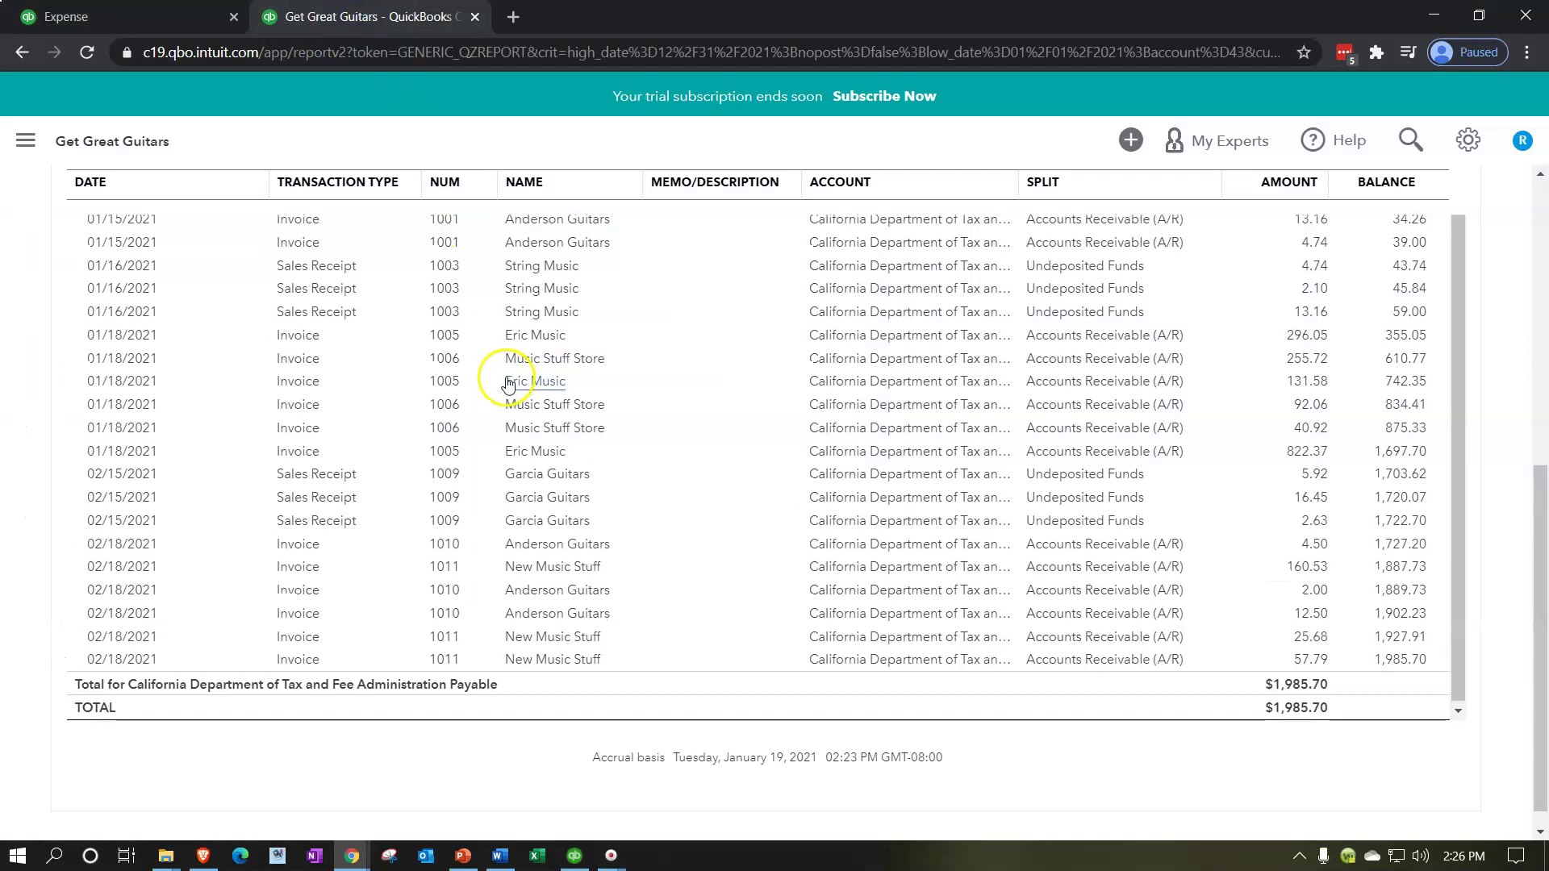
scroll(404, 404, "up", 5)
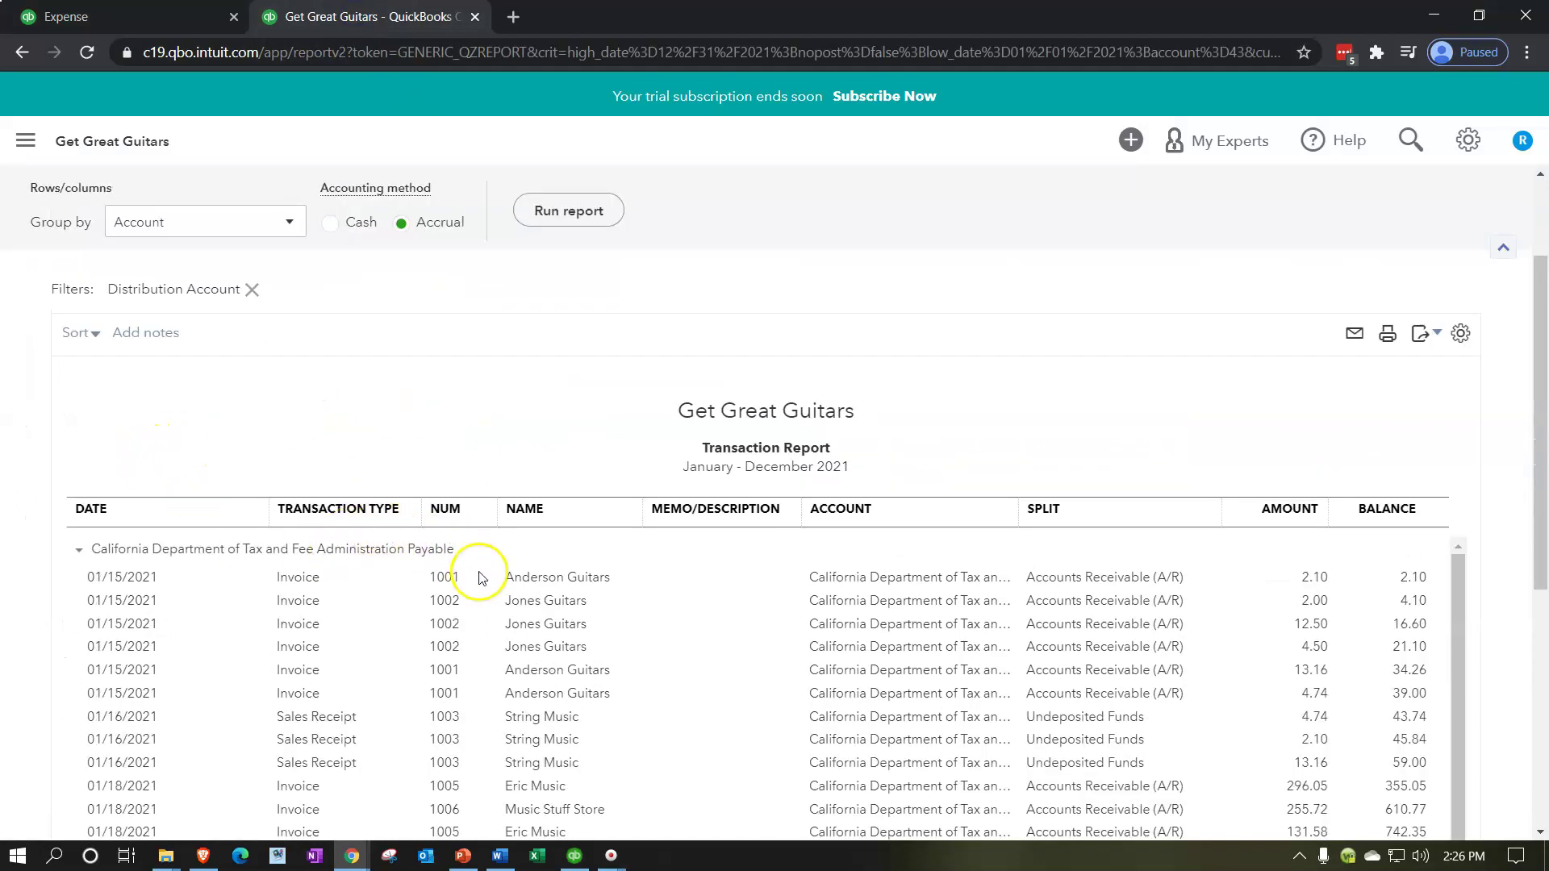
left_click_drag(454, 548, 88, 553)
key("ctrl+c")
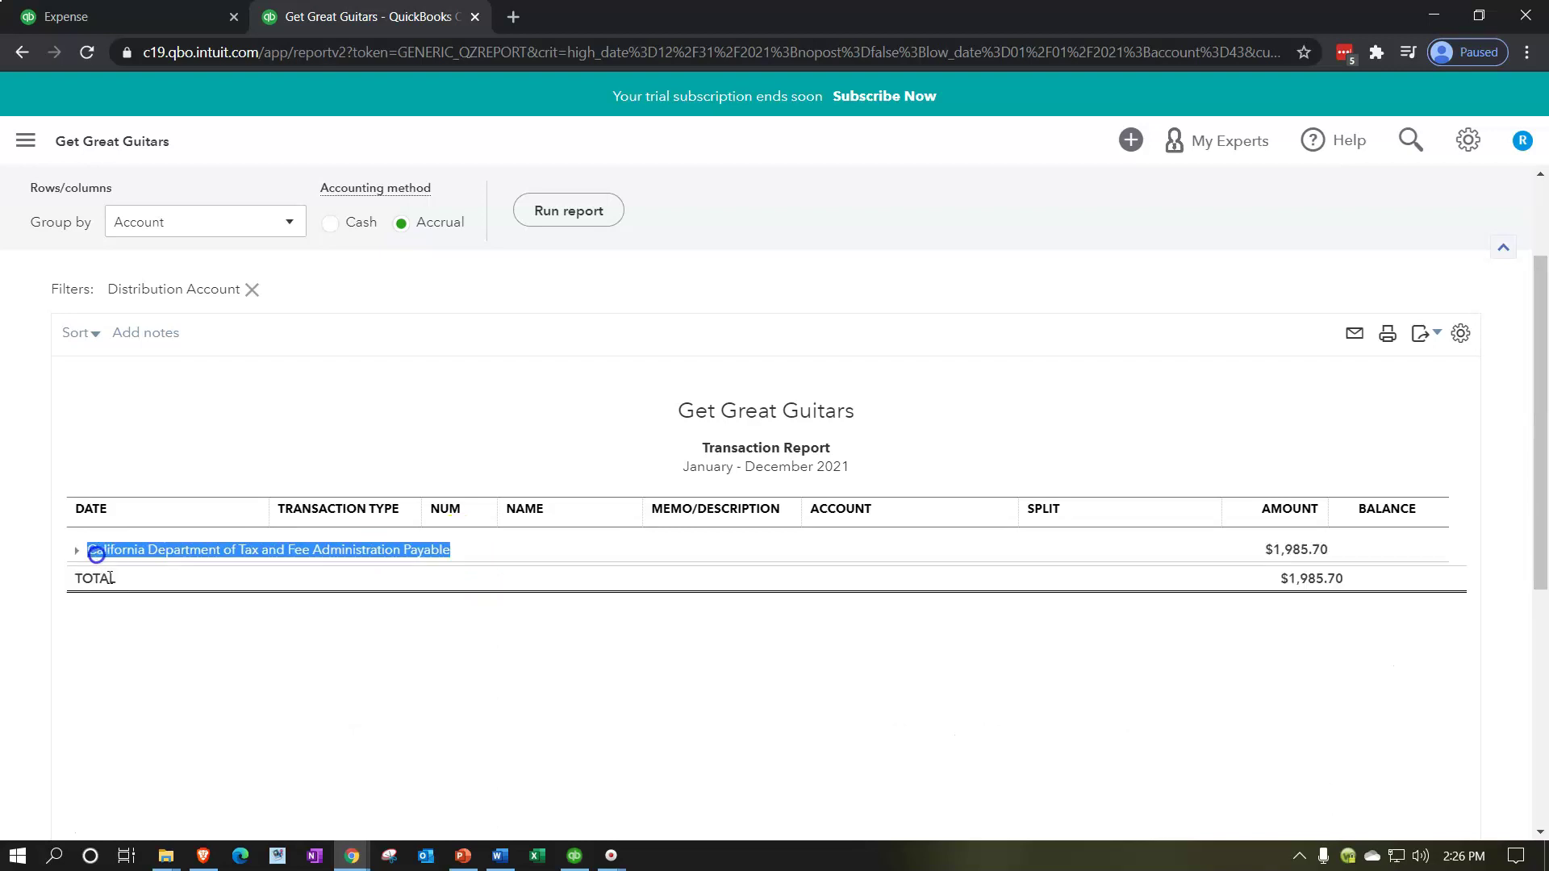
left_click(78, 551)
Add California Department of Tax and Fee Administration as a new vendor and use it as the expense's payee.
left_click(128, 15)
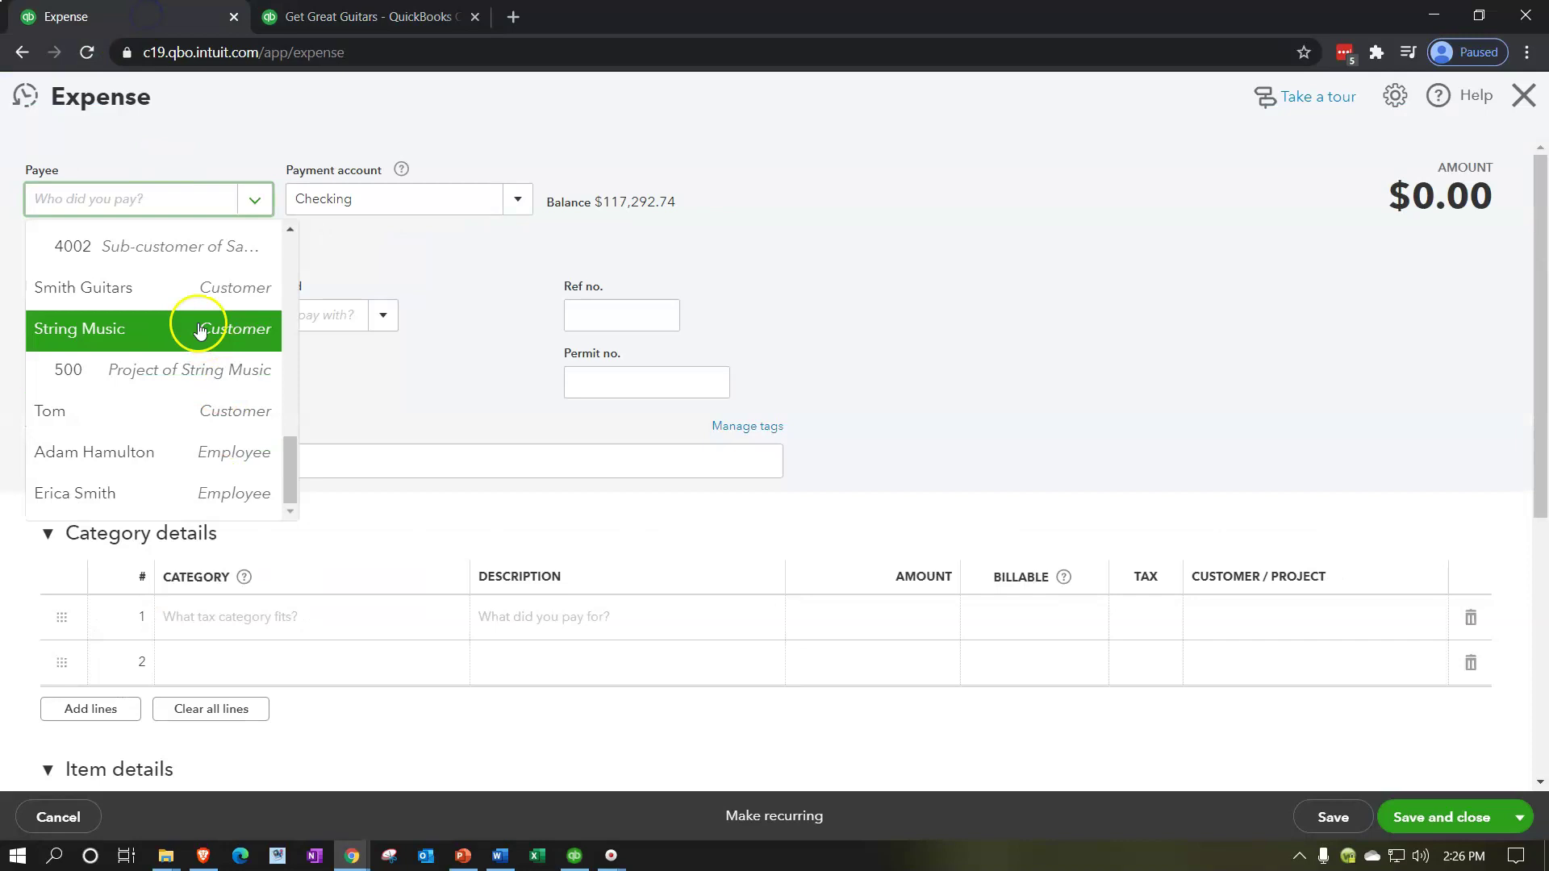
left_click(125, 199)
key("ctrl+v")
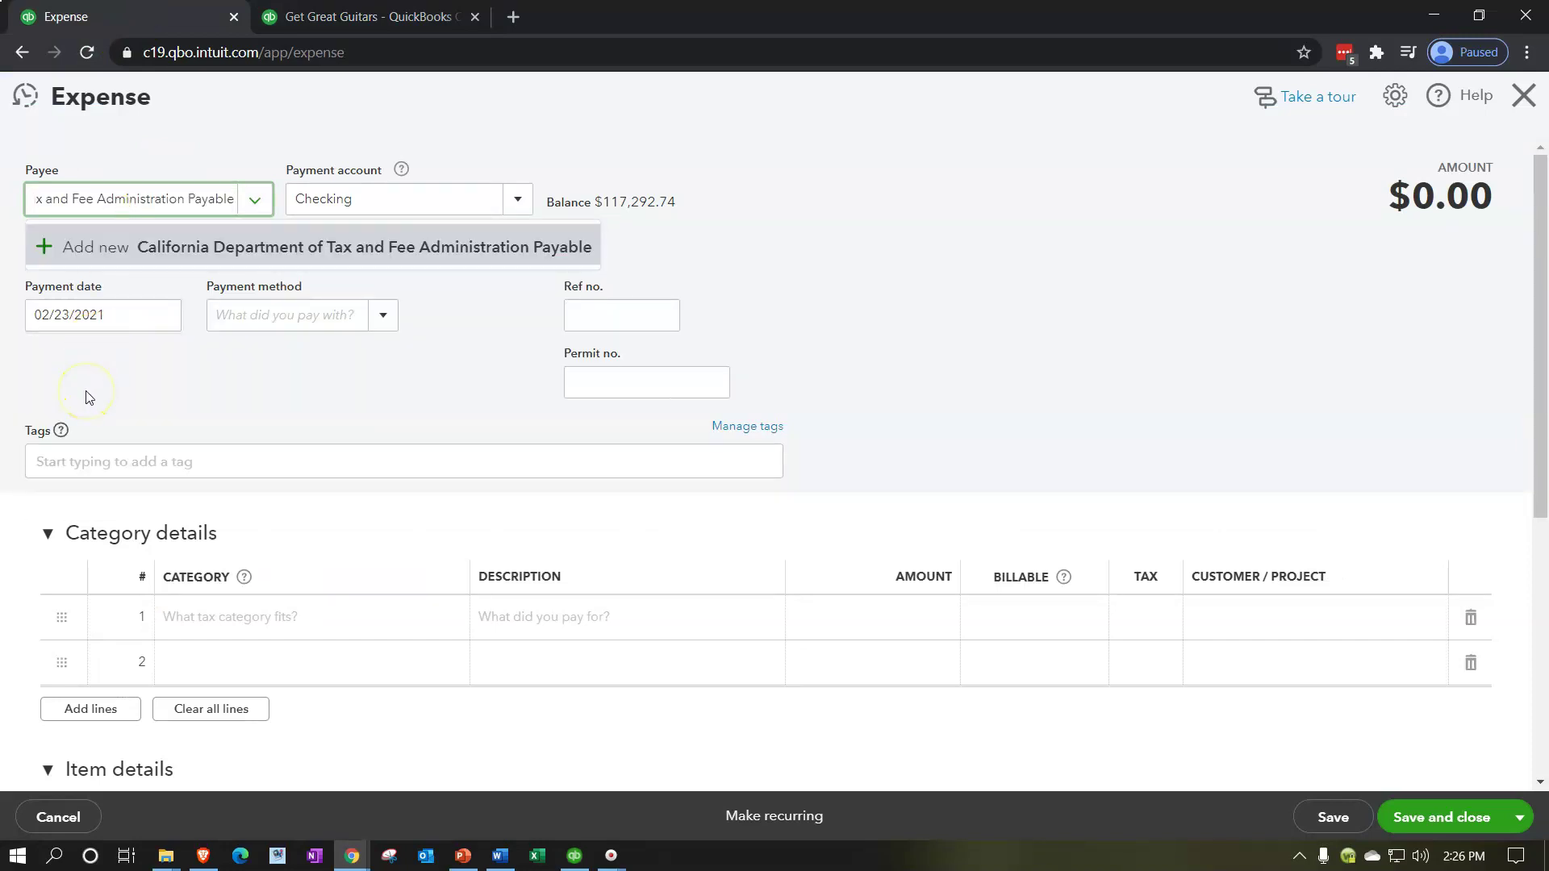
key("BackSpace")
key("BackSpace")
key("BackSpace")
key("BackSpace")
key("BackSpace")
key("BackSpace")
key("BackSpace")
key("BackSpace")
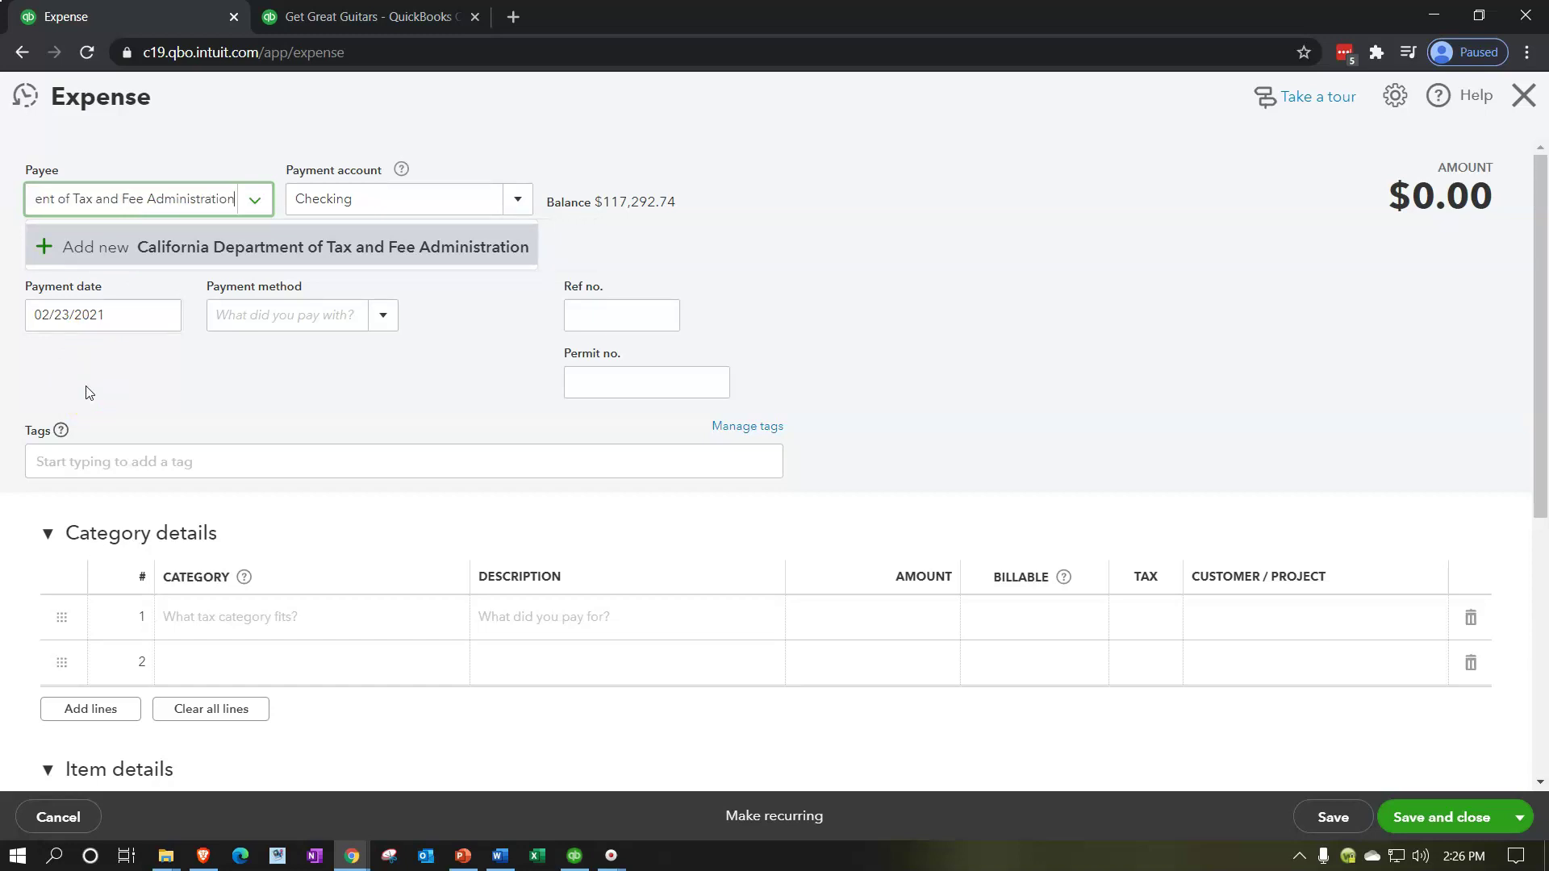
key("Return")
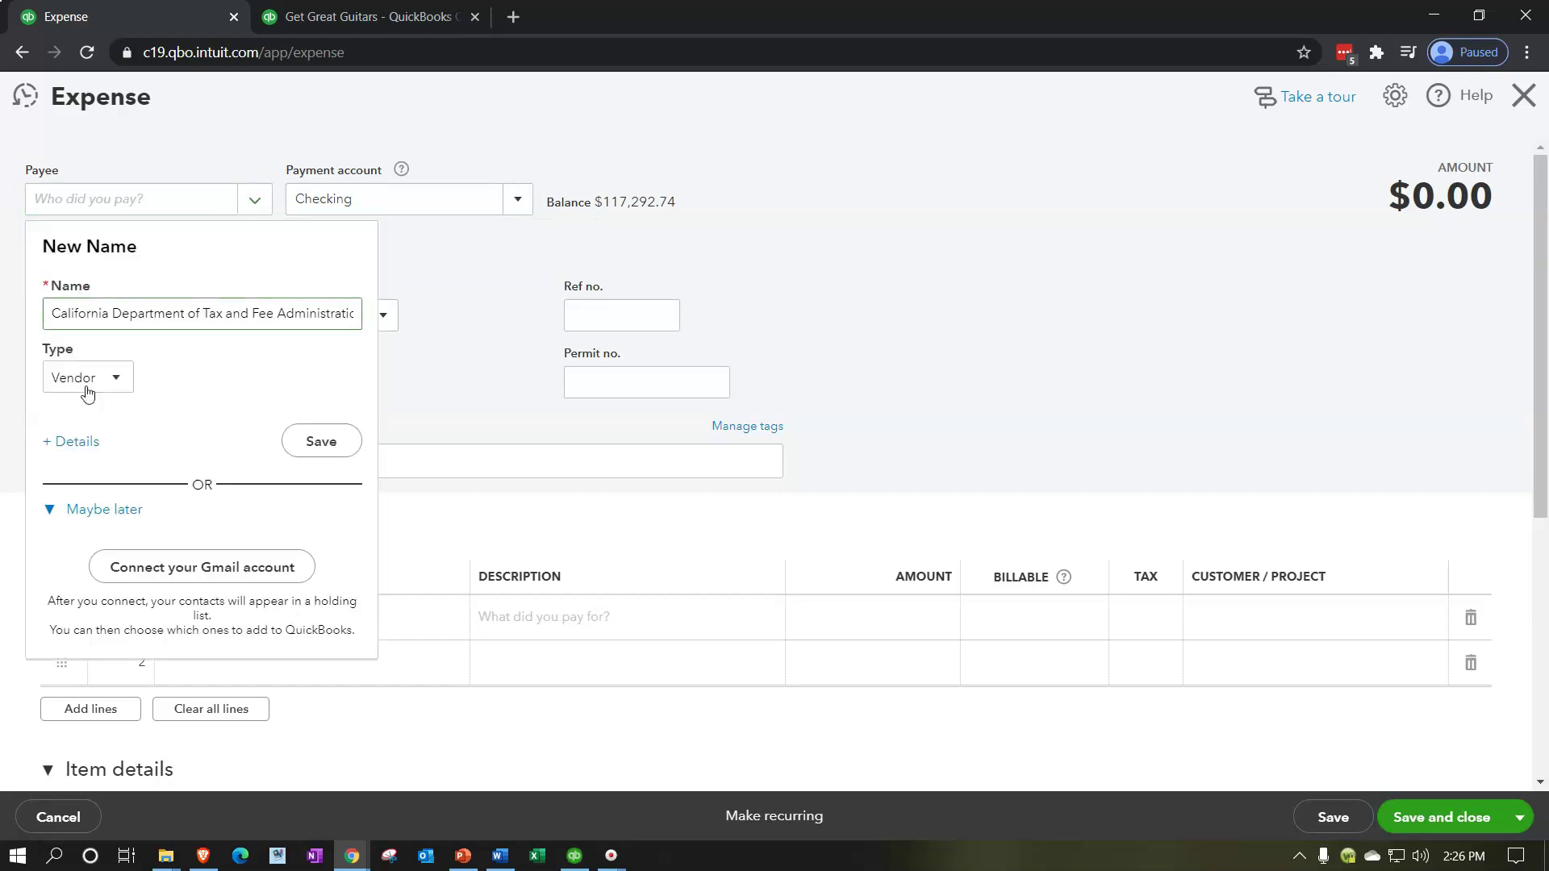
left_click(334, 444)
key("Tab")
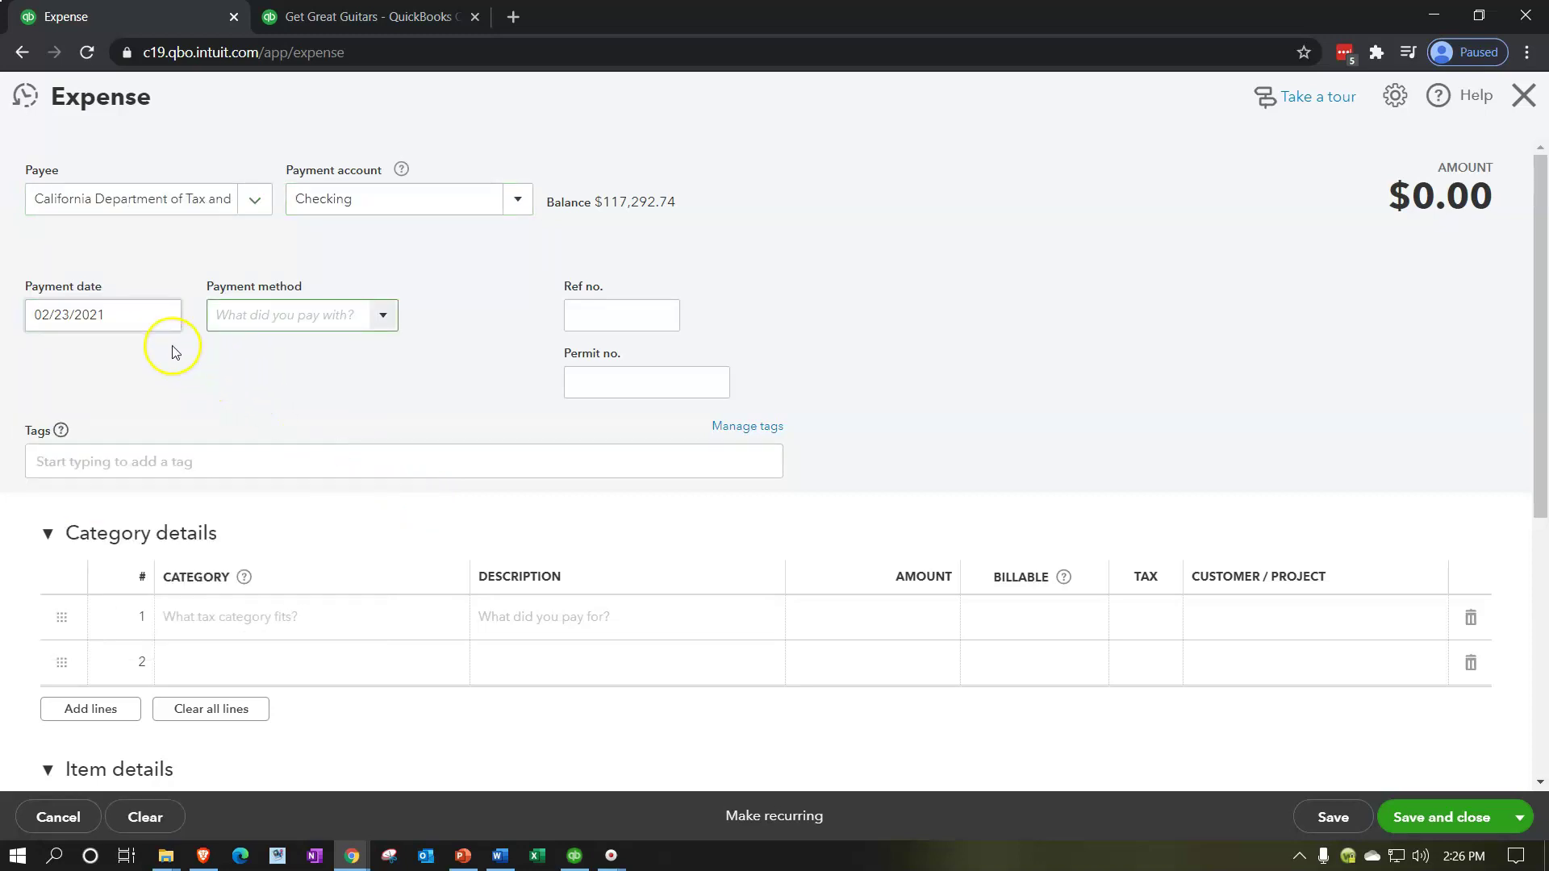
Set the expense's payment date to 02/28/2021 and its payment method to Electronic.
left_click(62, 313)
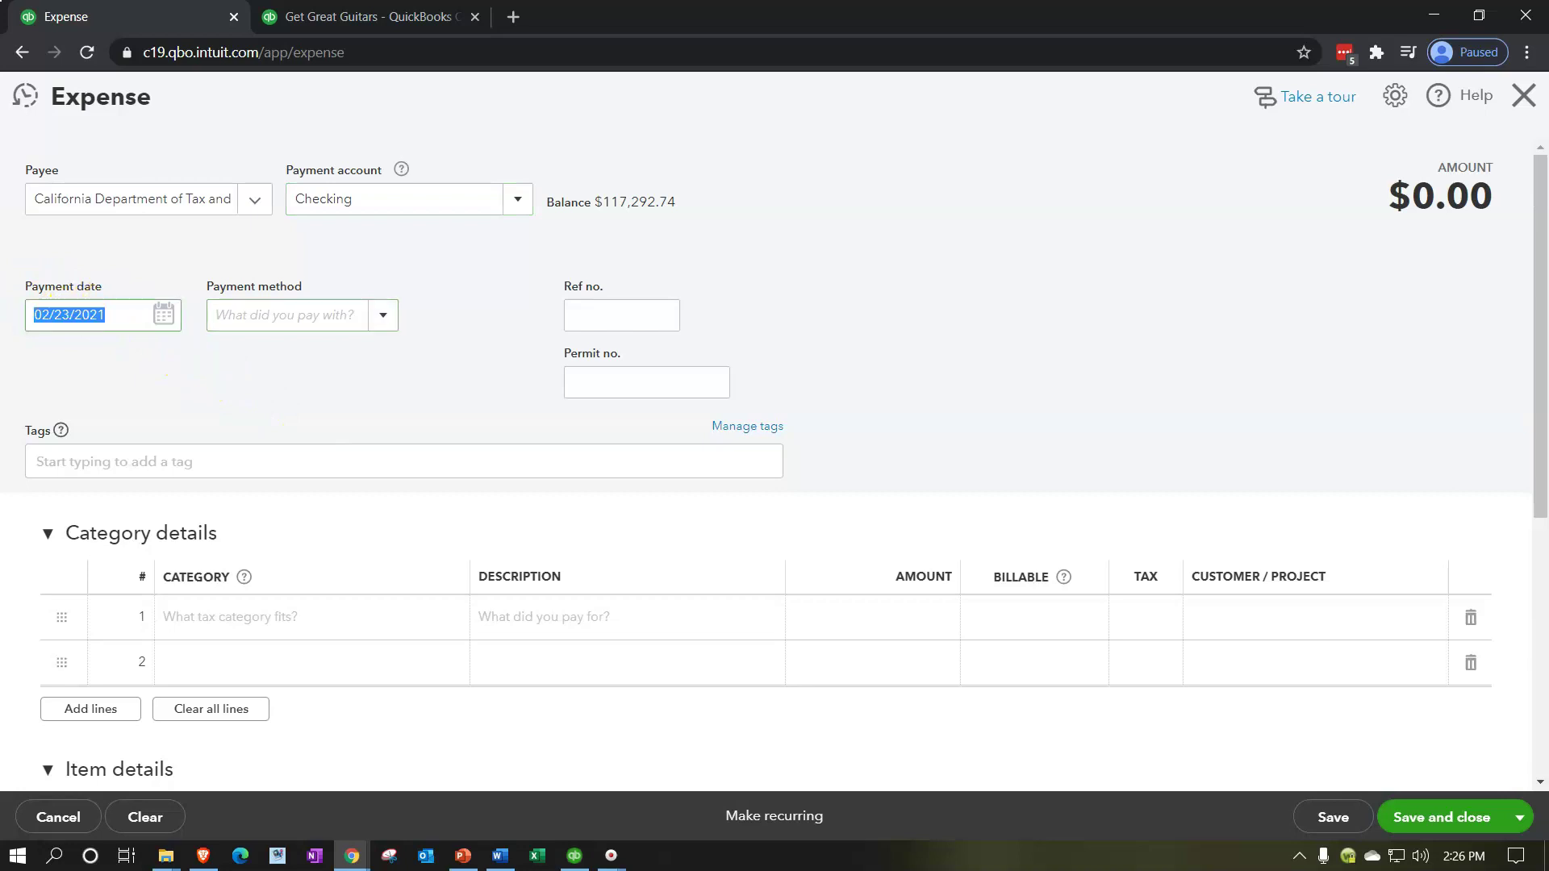
type("26")
type("28")
key("Tab")
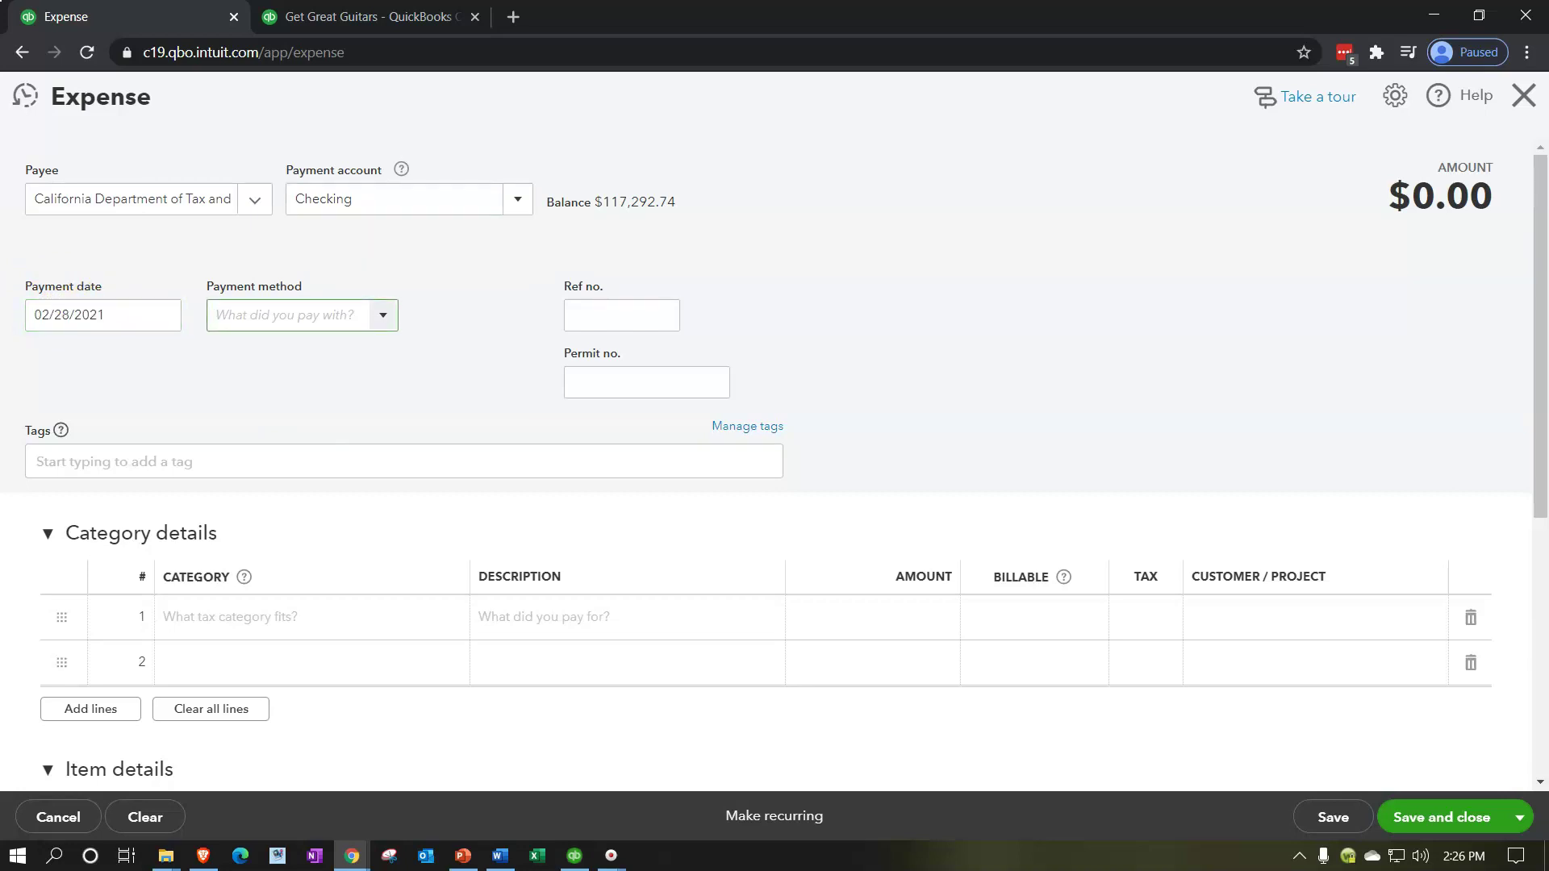
left_click(384, 315)
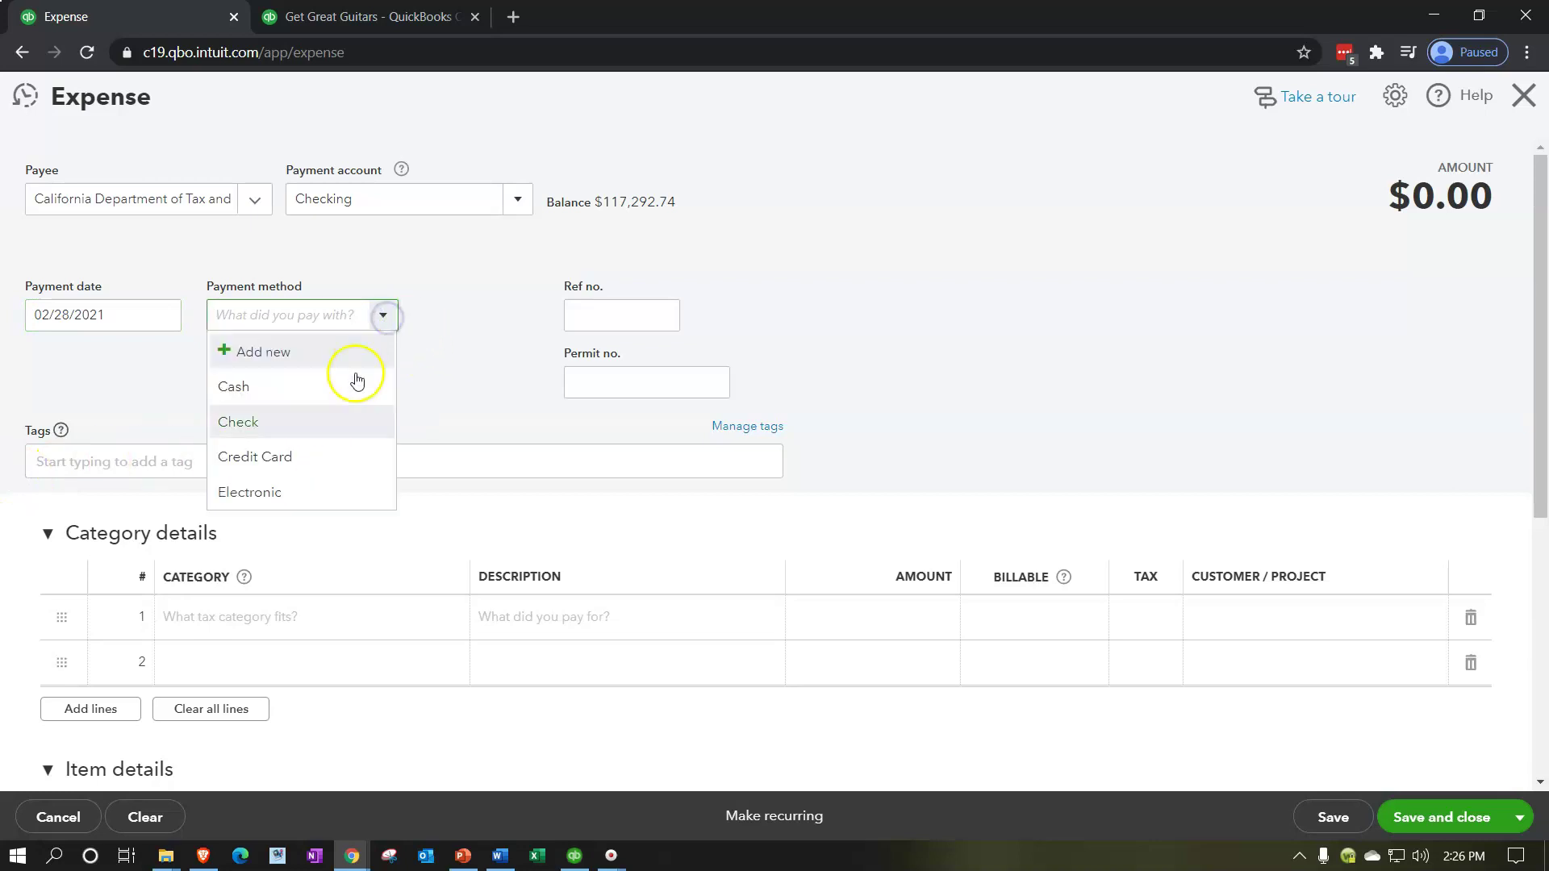
left_click(276, 502)
key("Tab")
key("Tab")
key("Tab")
scroll(290, 456, "down", 1)
Assign the California Department of Tax and Fee Administration Payable account as the category of the first expense line.
left_click(268, 526)
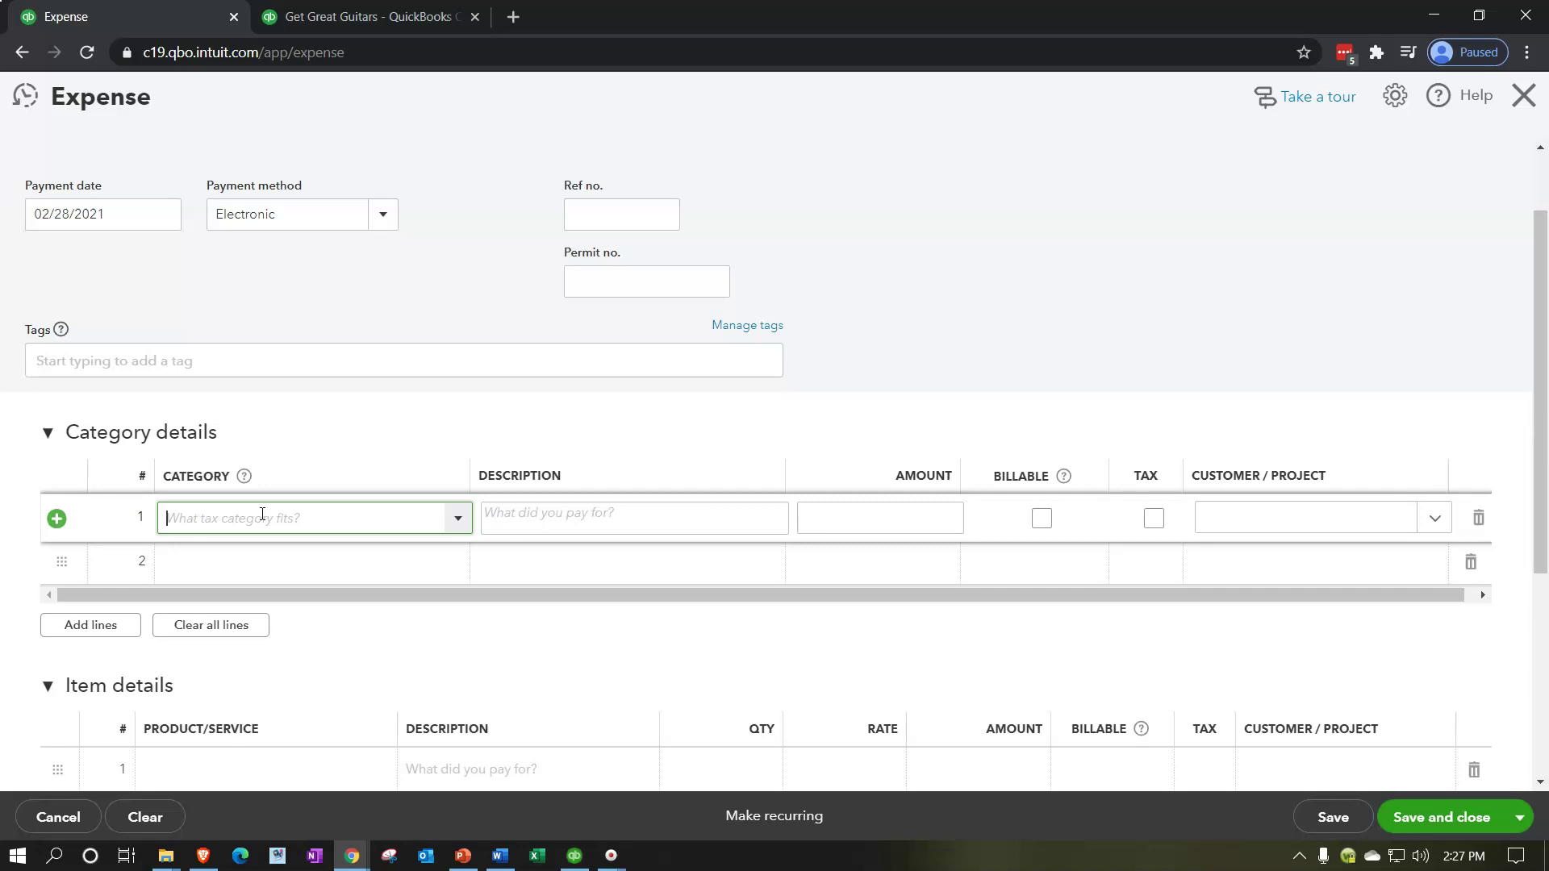
left_click(458, 517)
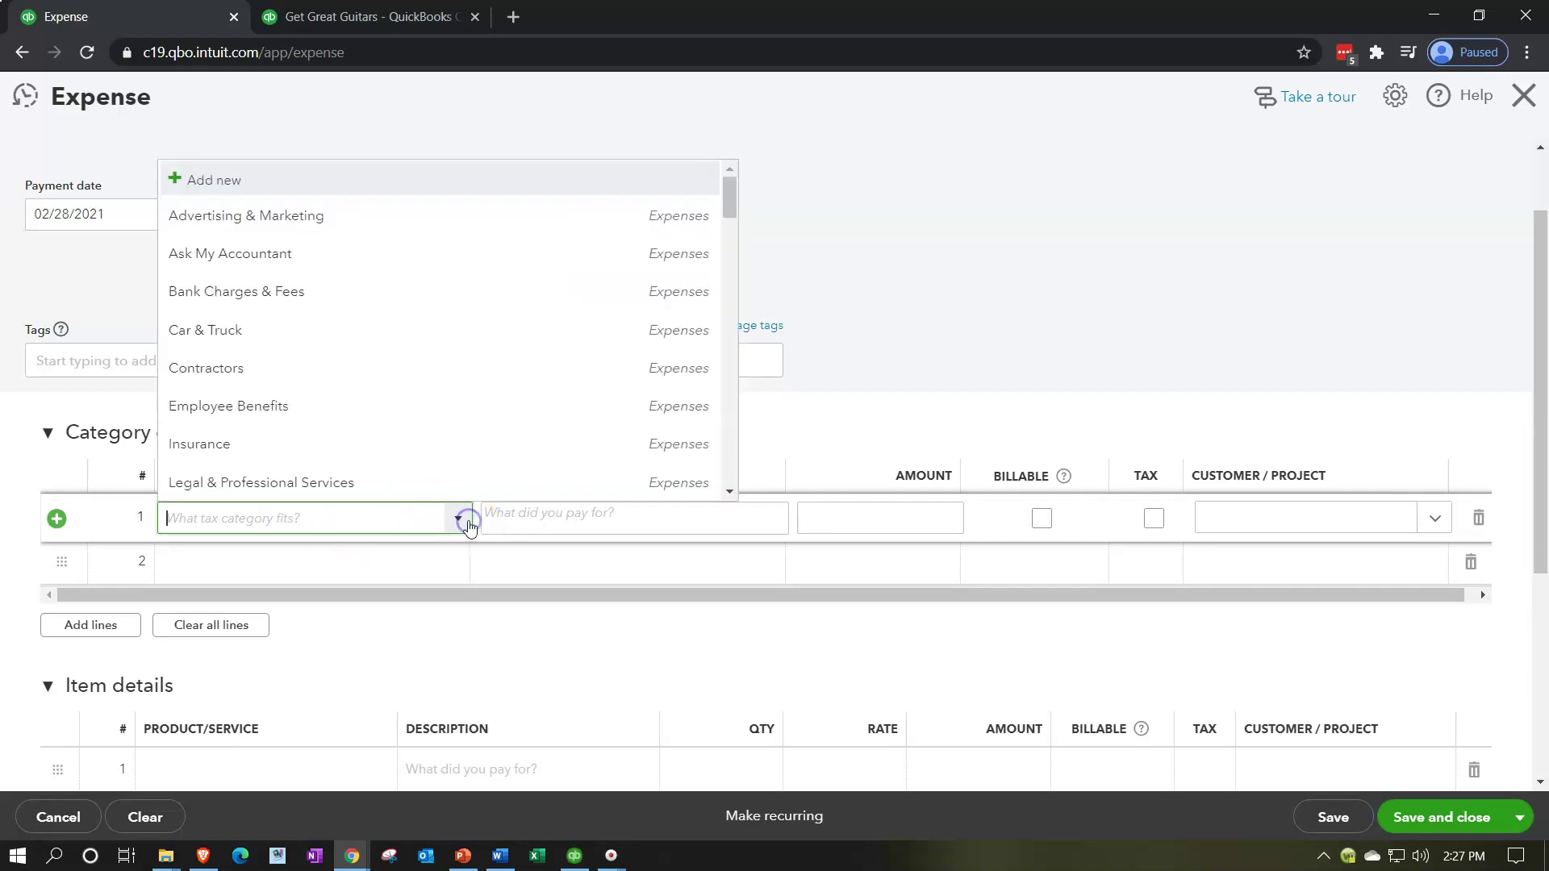
scroll(480, 374, "down", 10)
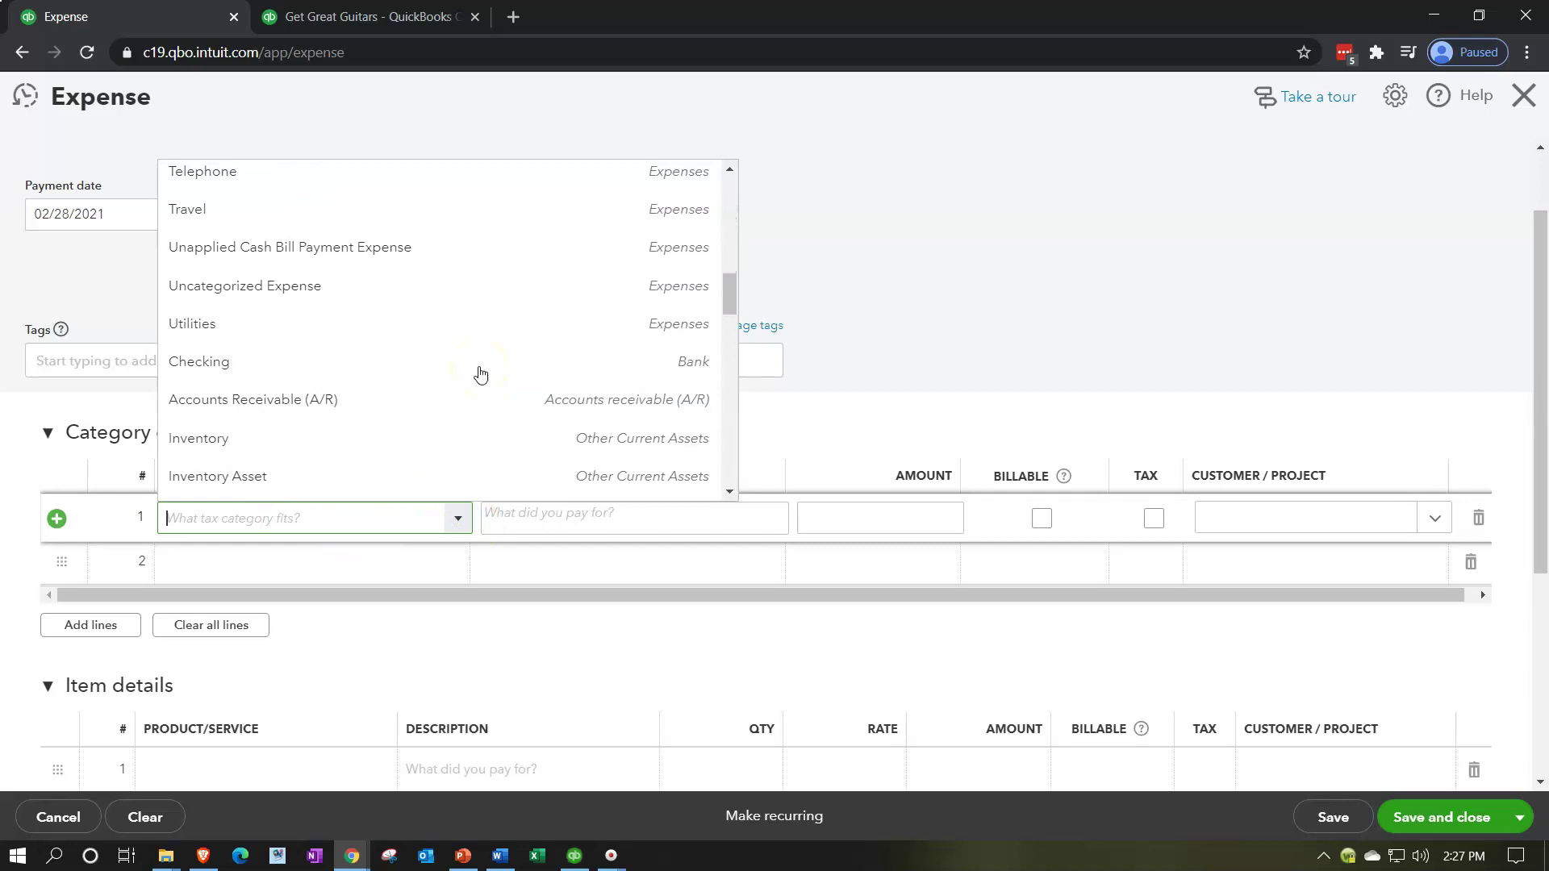
scroll(480, 374, "down", 4)
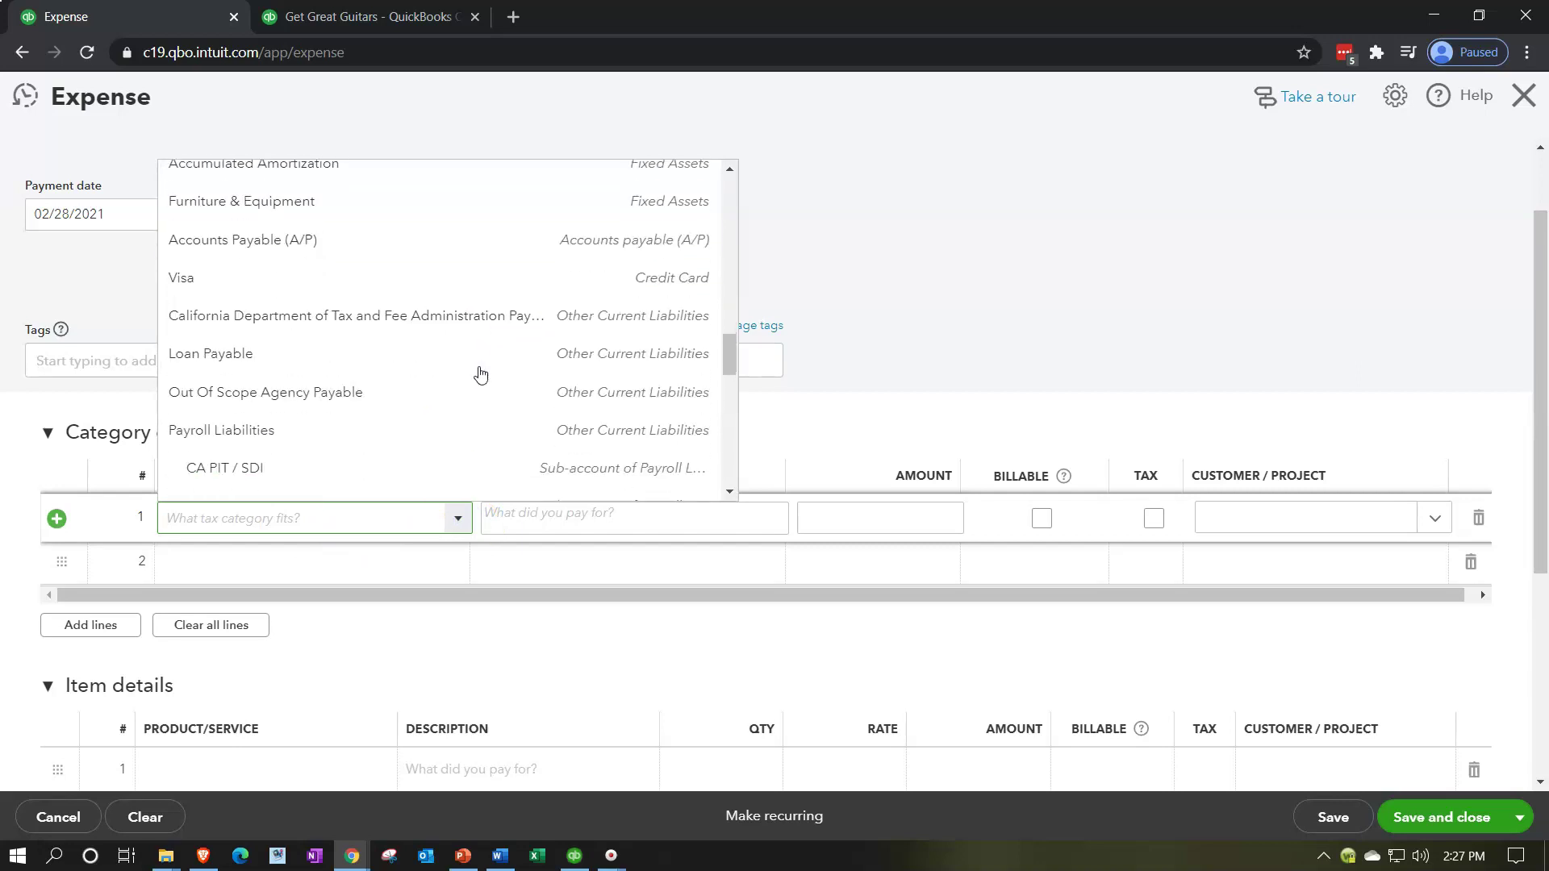
left_click(363, 322)
key("Tab")
key("Tab")
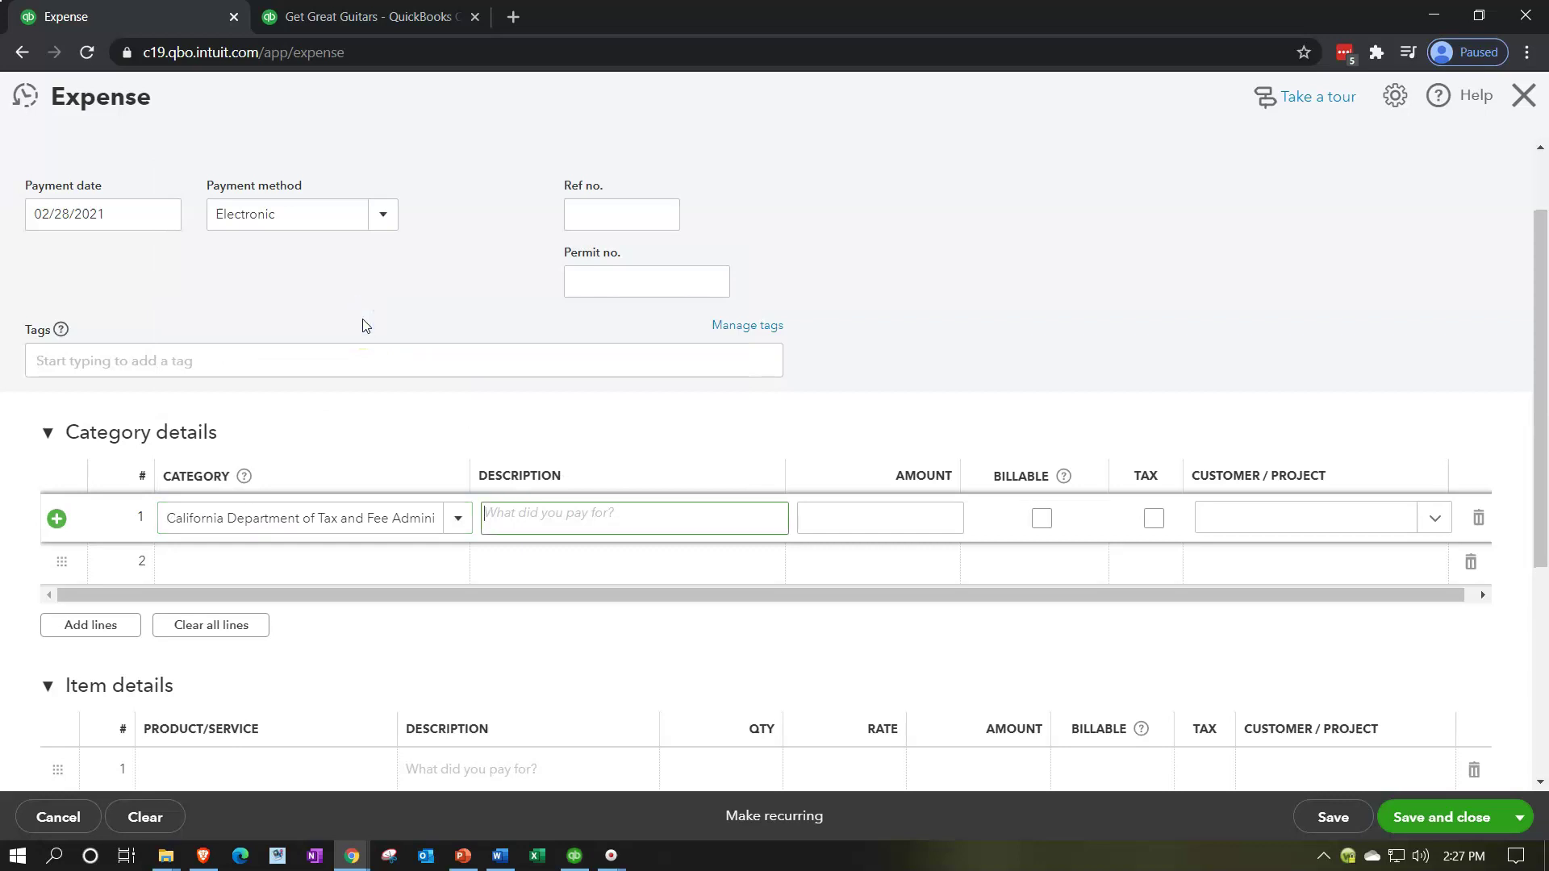
Look up the end-of-January payable balance in the transaction report and enter 1,697.70 as the first expense line's amount.
left_click(339, 16)
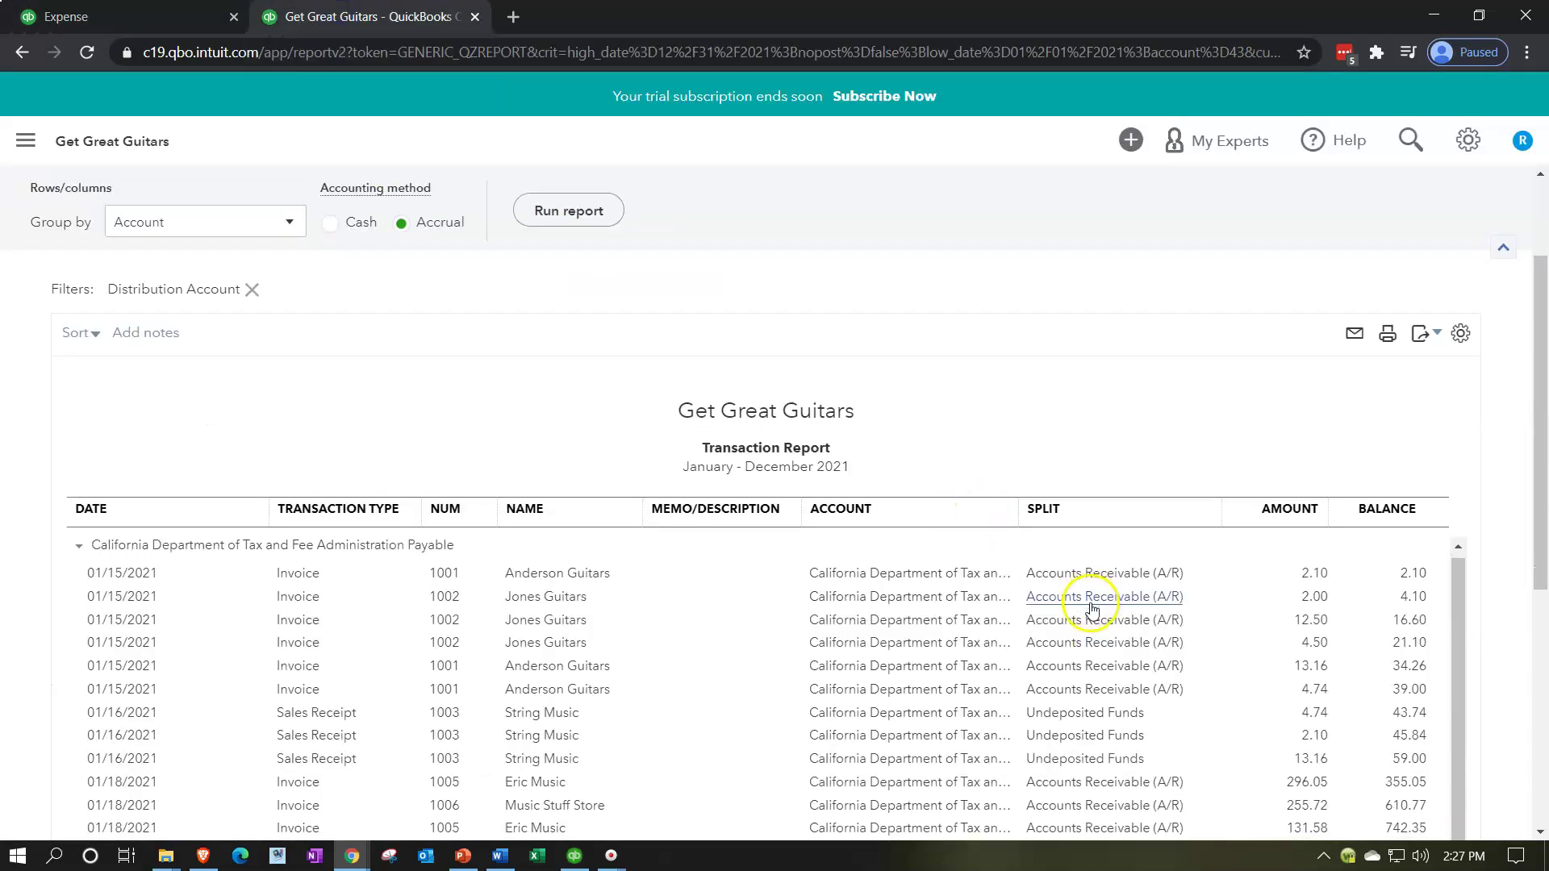
scroll(952, 692, "down", 1)
scroll(954, 694, "down", 1)
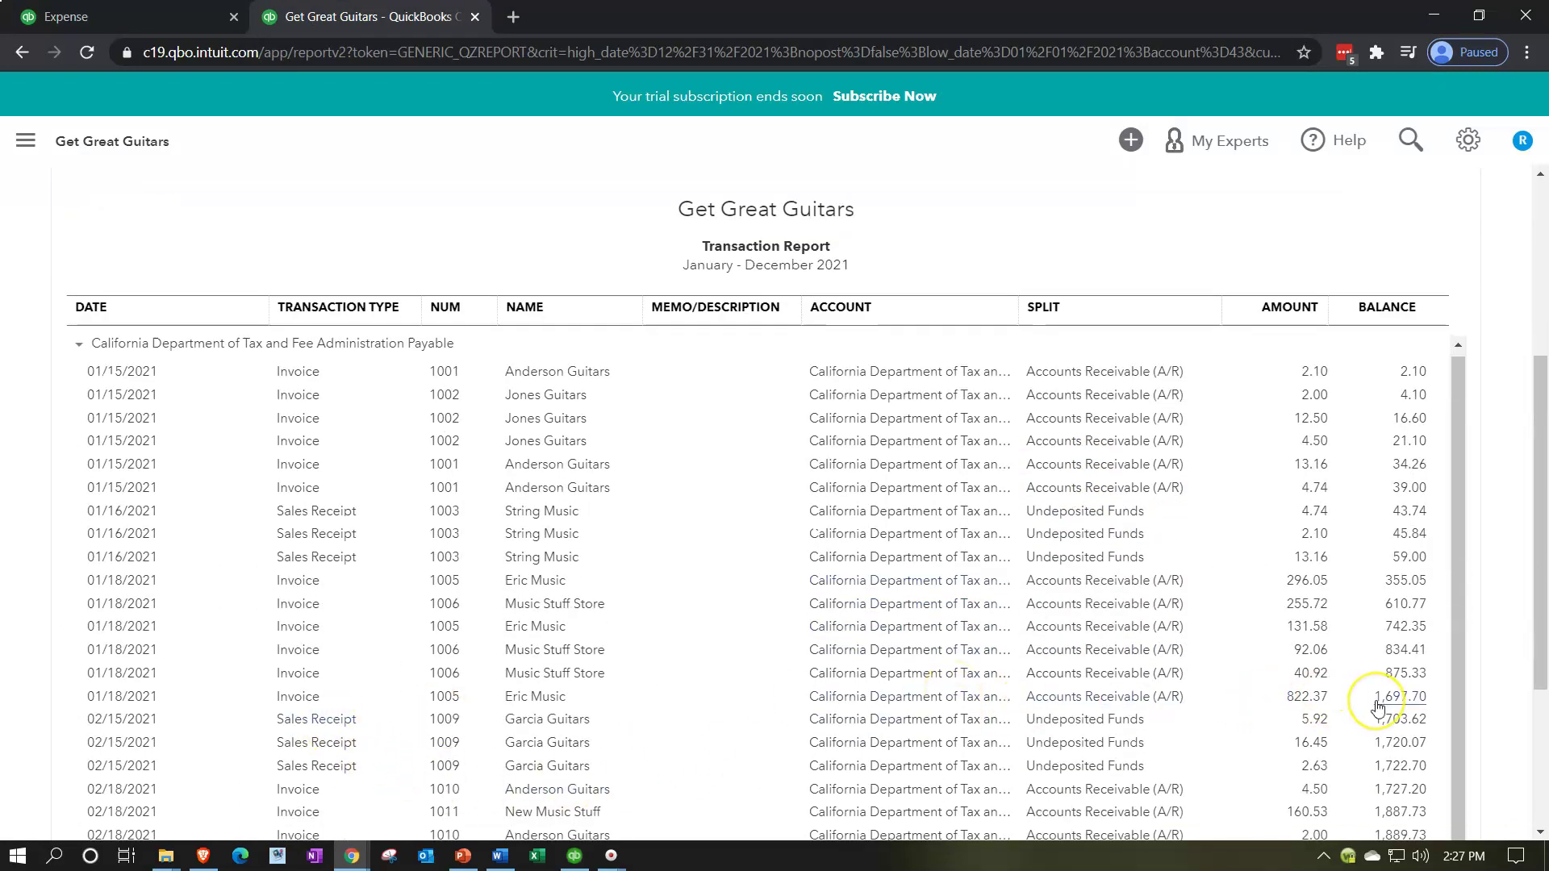
left_click(129, 16)
type("1,697.70")
key("Tab")
left_click(883, 526)
left_click(843, 649)
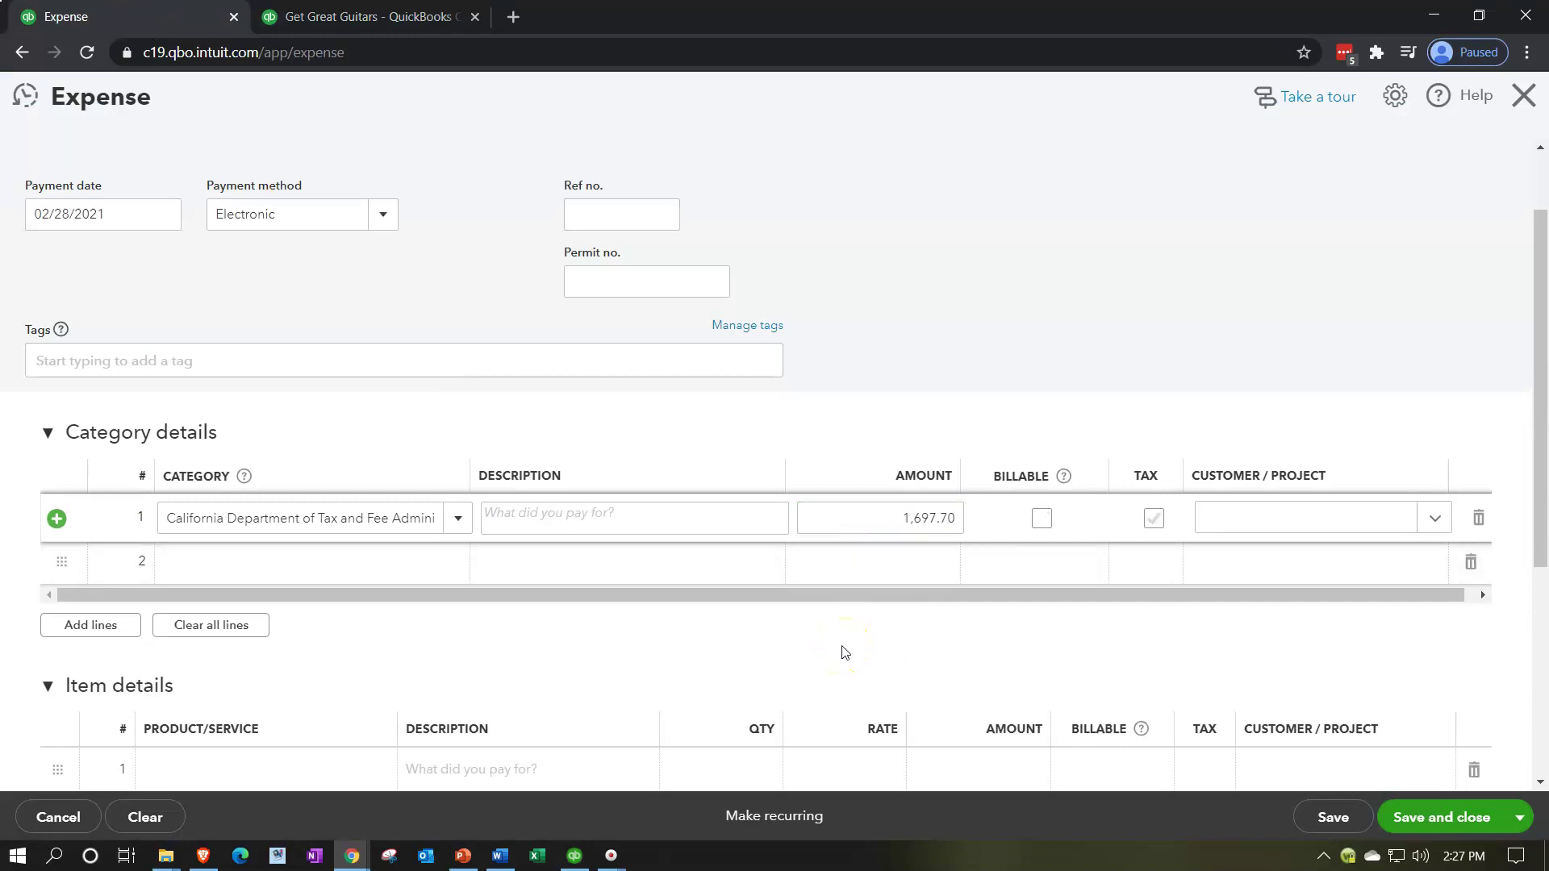
Check the completed expense form and try to save and close the sales tax payment.
scroll(845, 652, "down", 3)
scroll(845, 652, "up", 5)
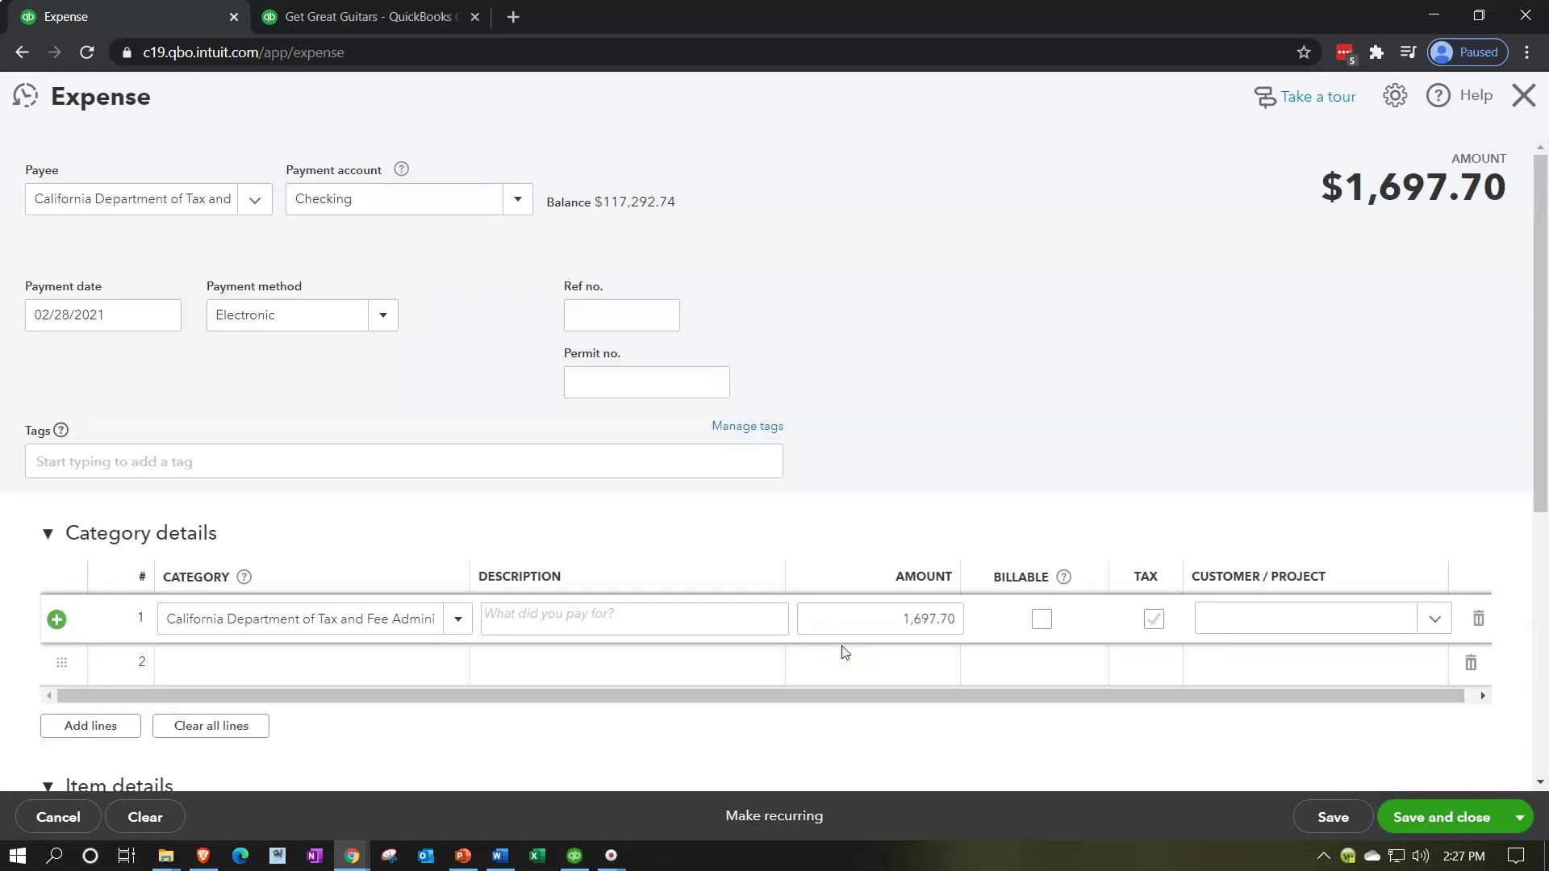
left_click(1296, 784)
left_click(1428, 817)
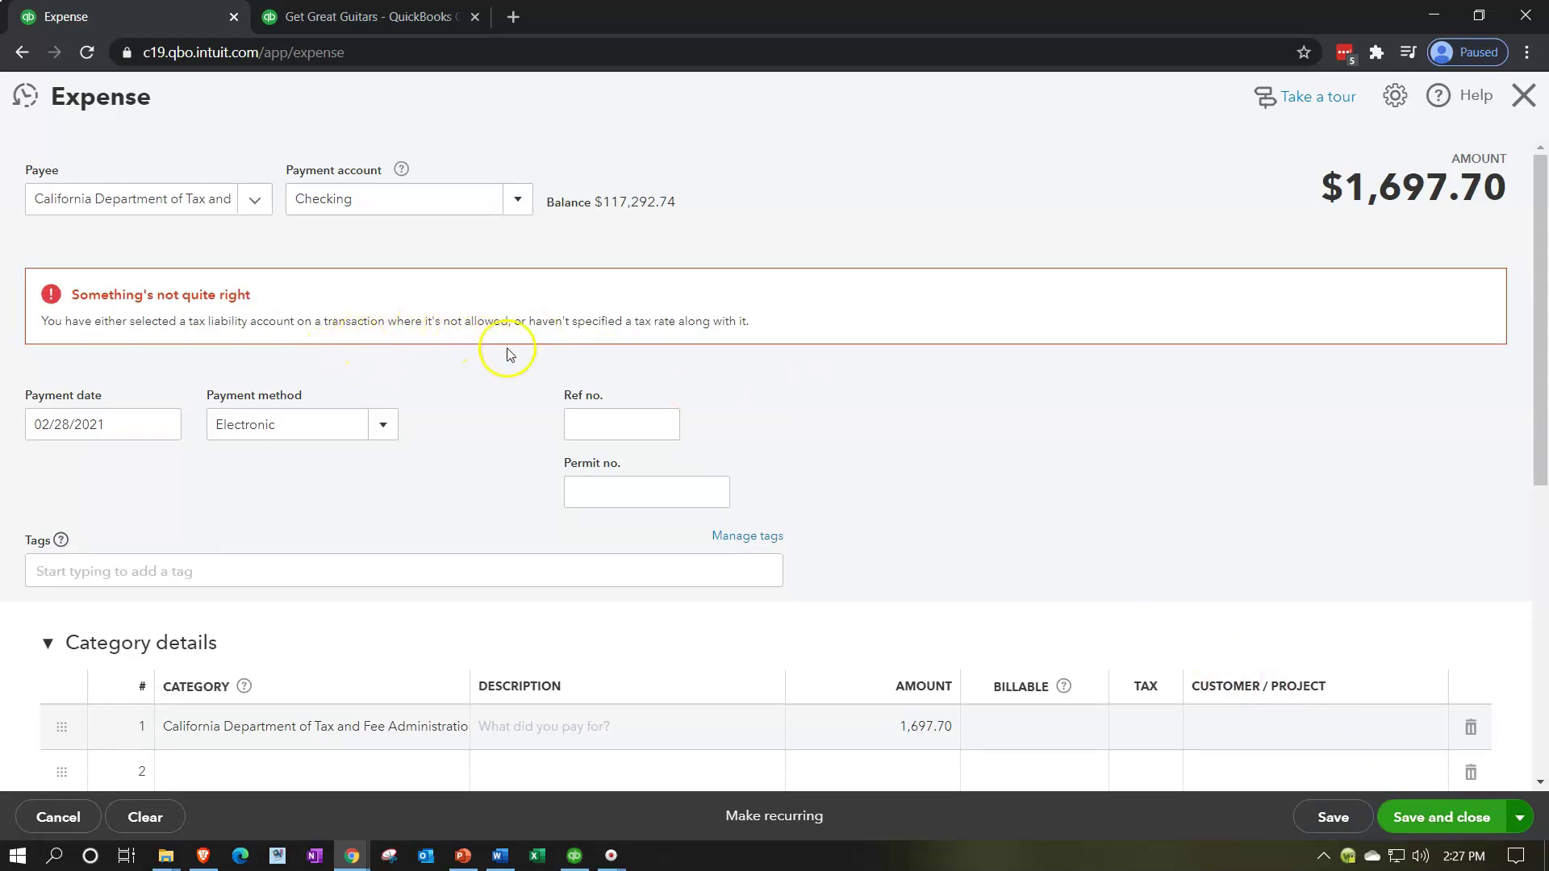
scroll(1047, 436, "down", 3)
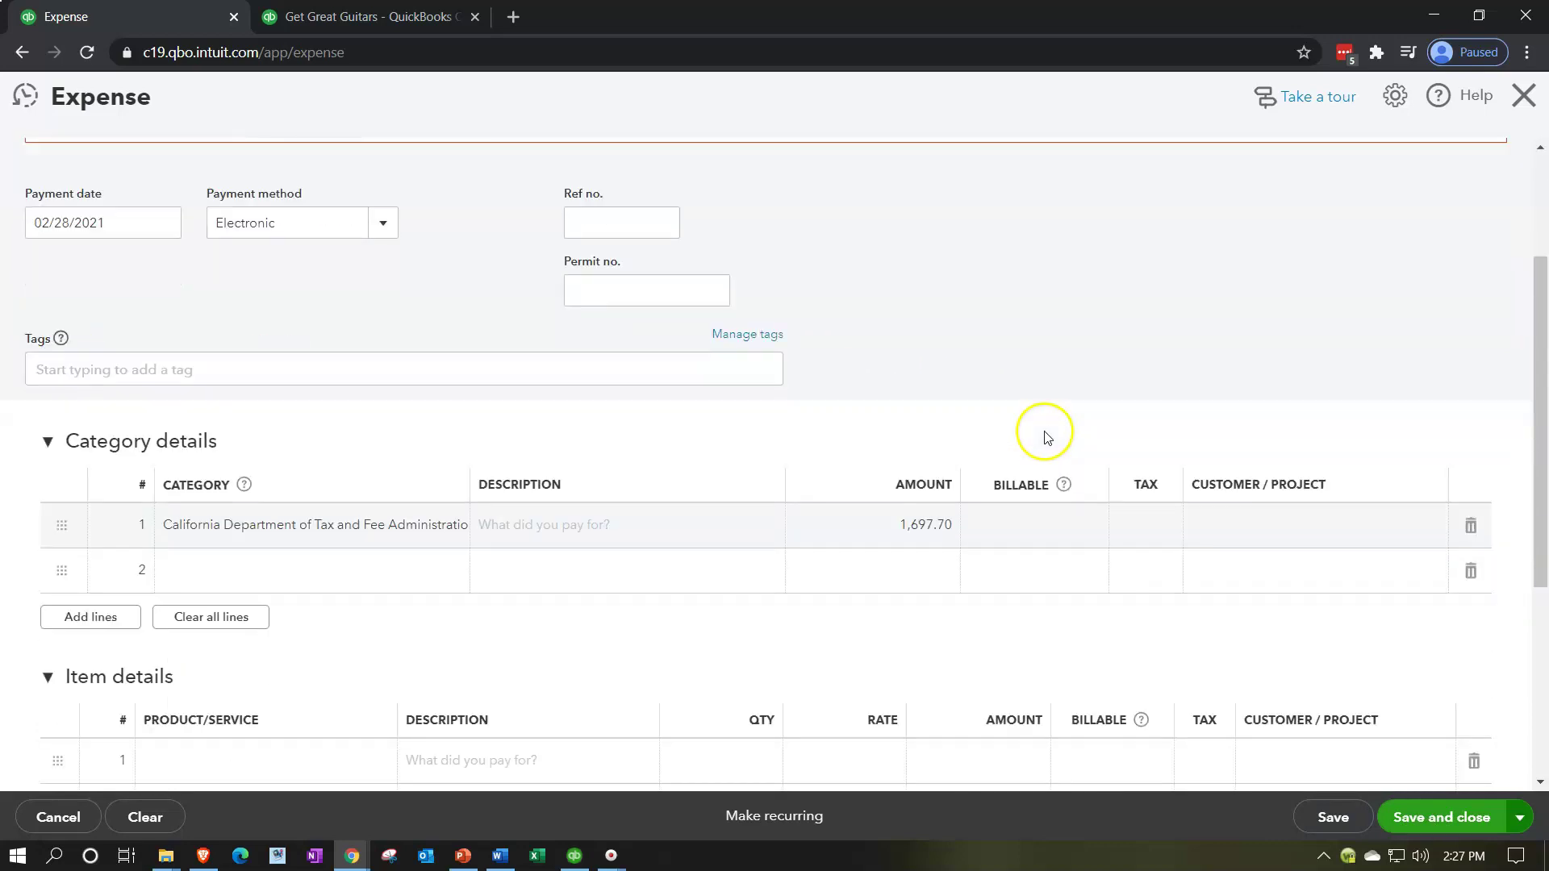
left_click(1420, 818)
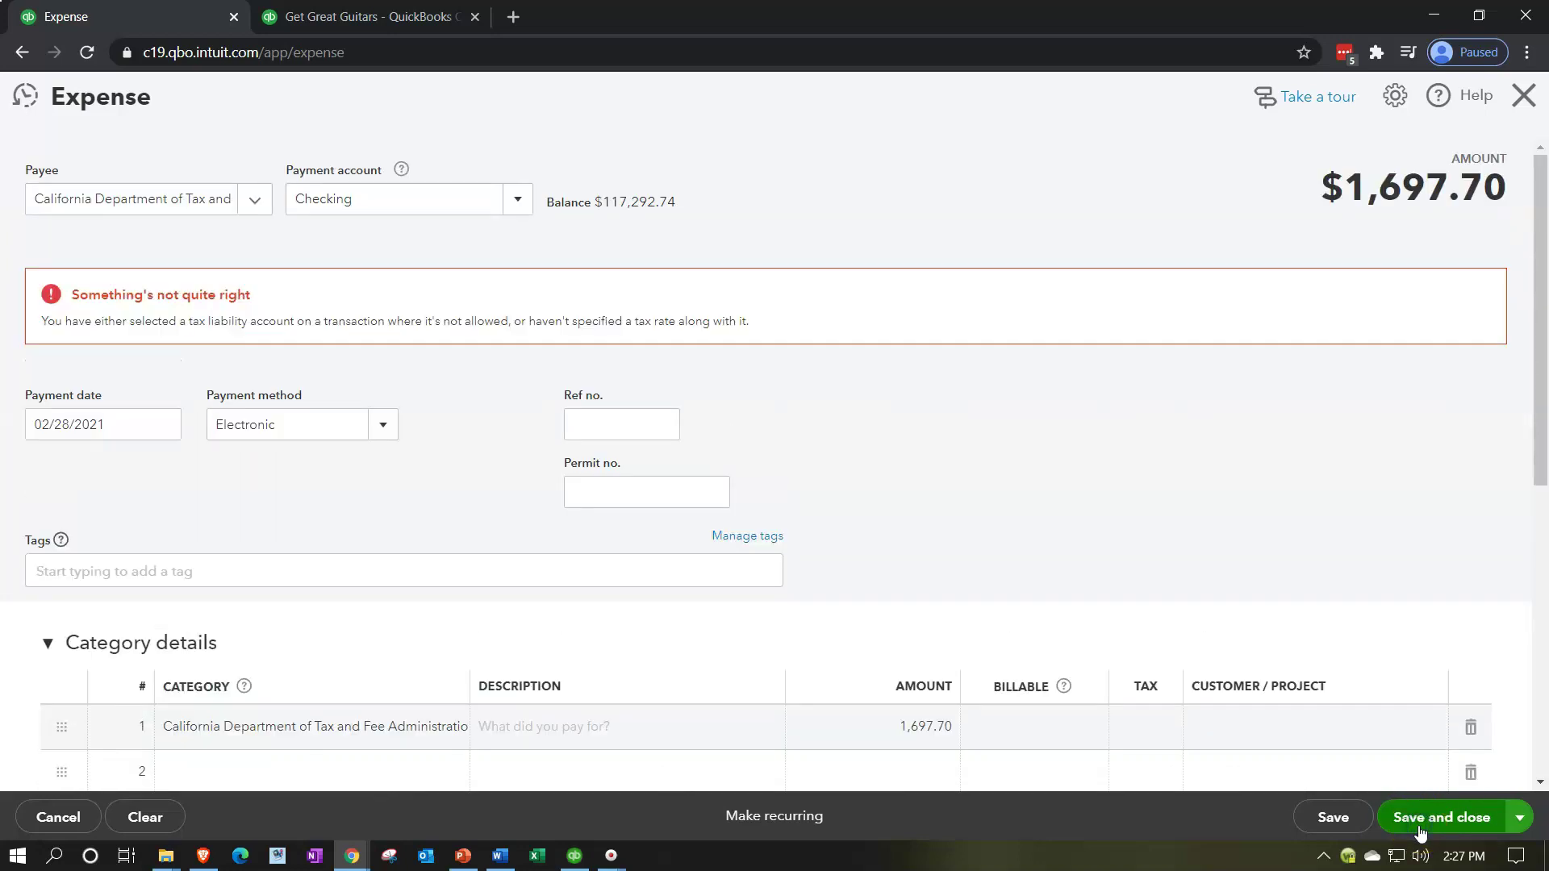
scroll(1146, 682, "down", 3)
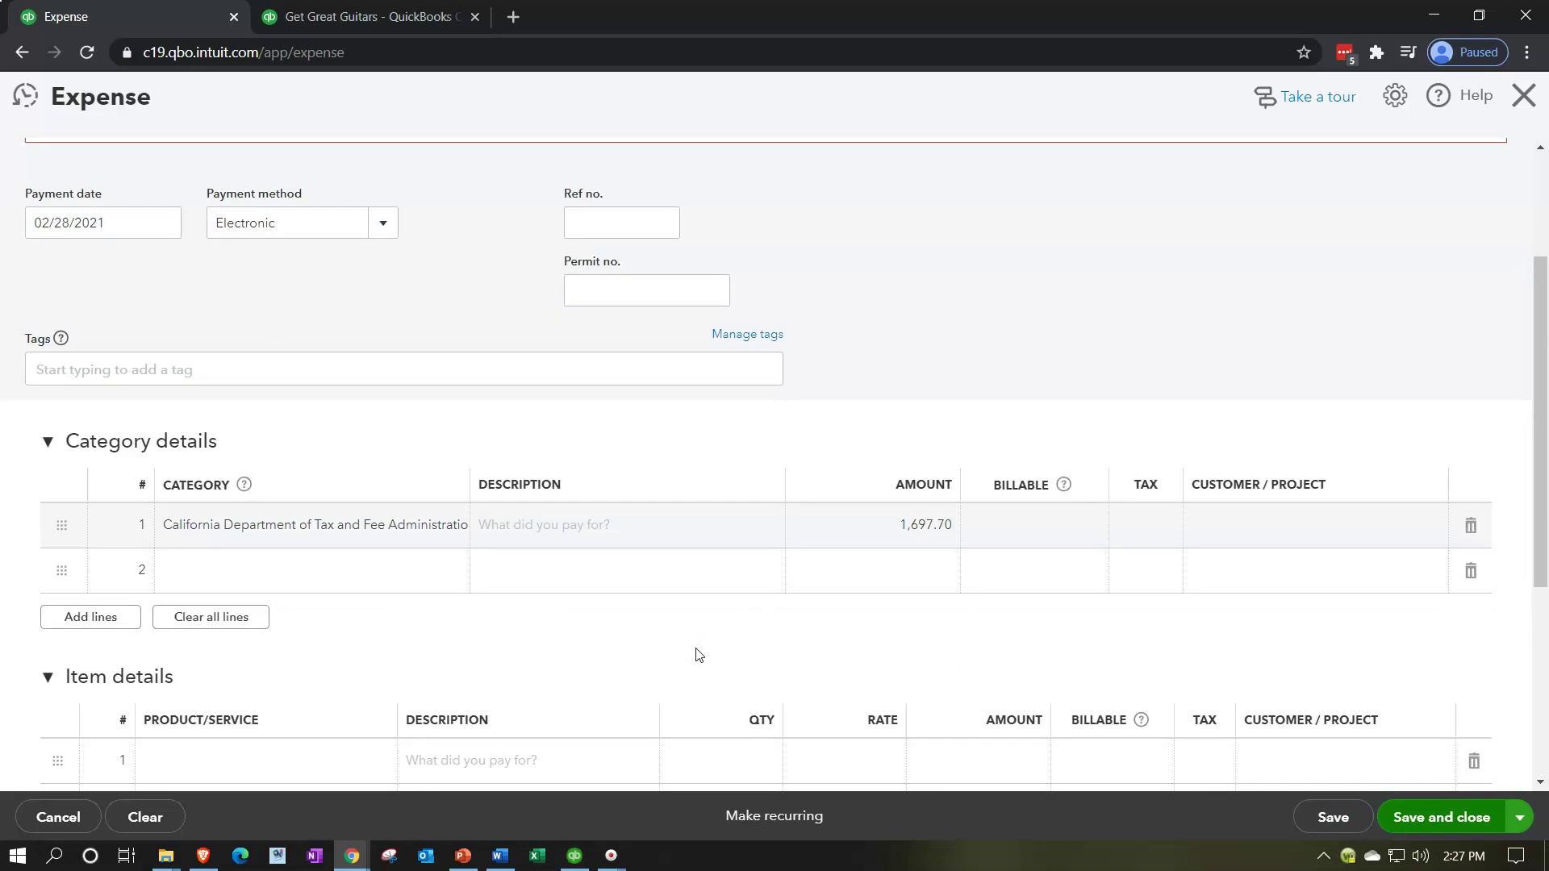
Try finding a Sales Tax Payable category for the second expense line, then clear the entry.
left_click(269, 578)
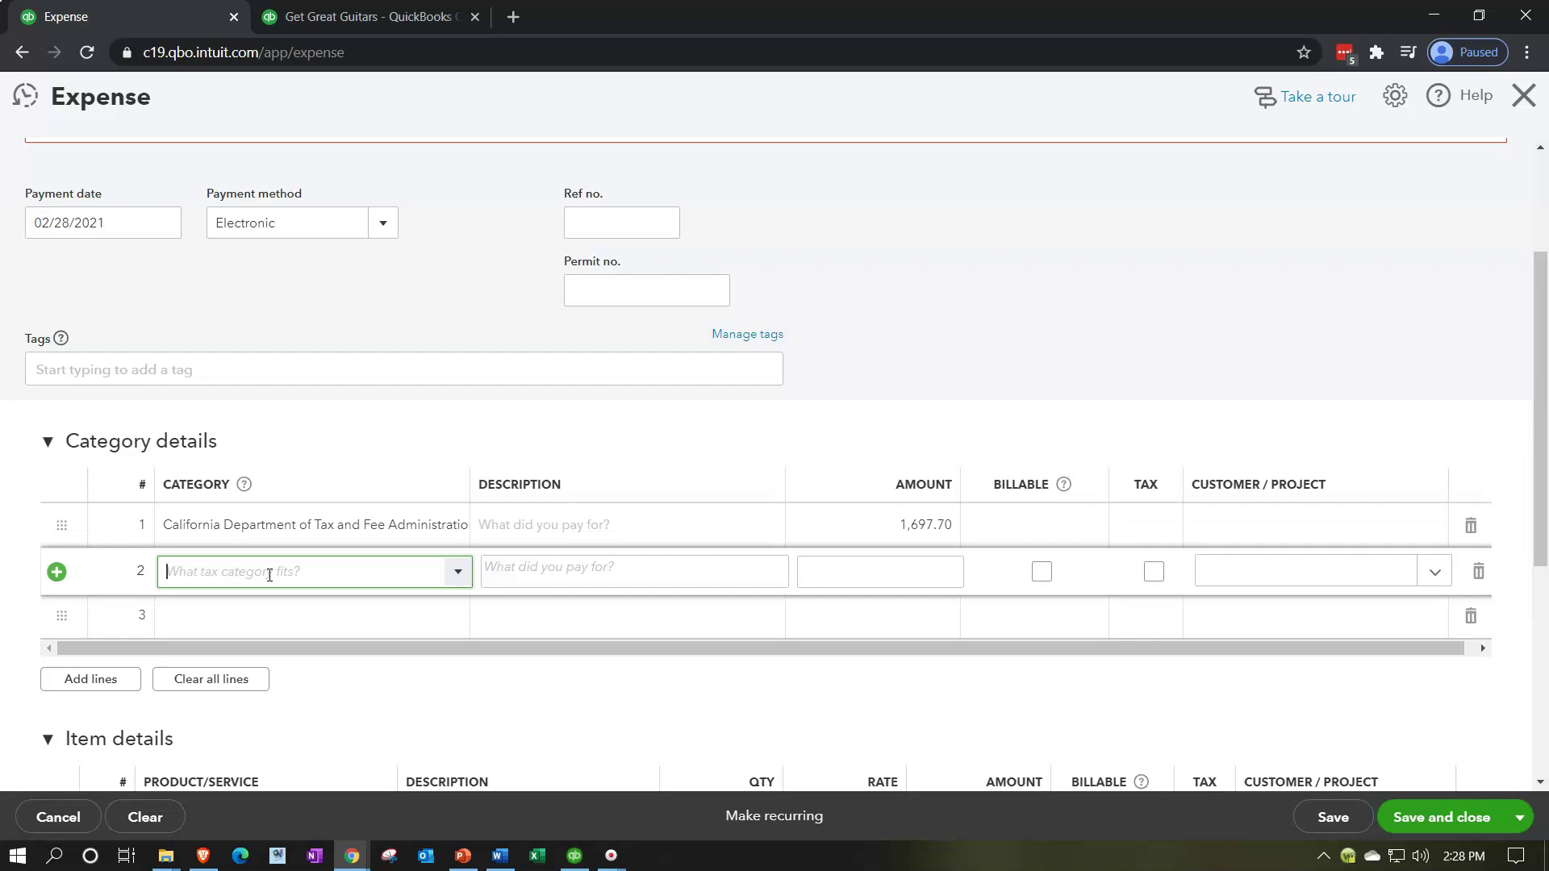
type("S")
key("BackSpace")
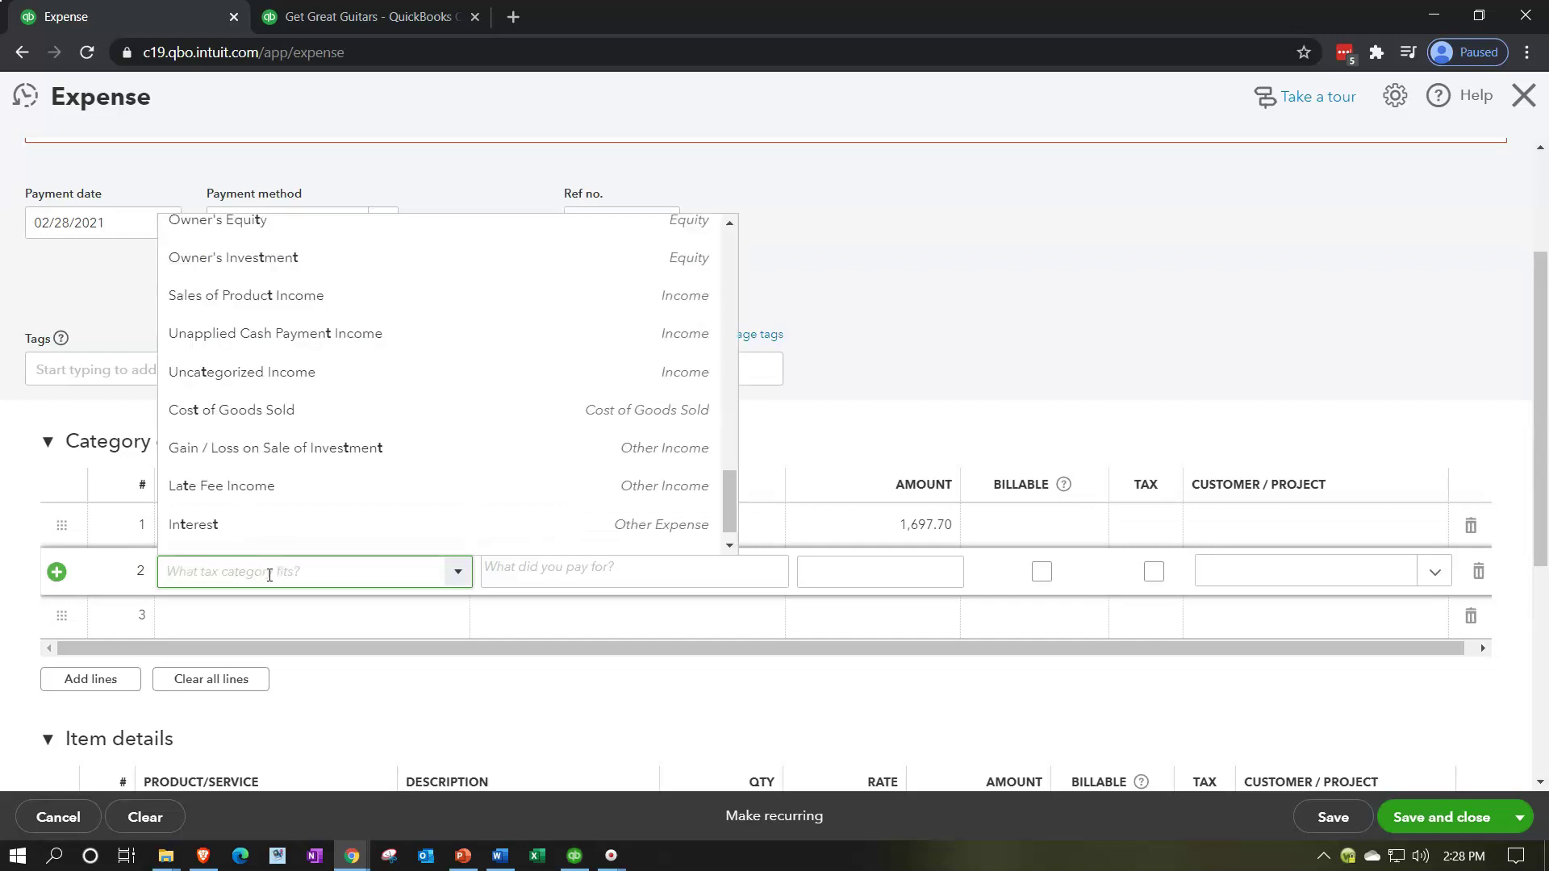
type("Sale")
key("BackSpace")
type("s Tax Payable")
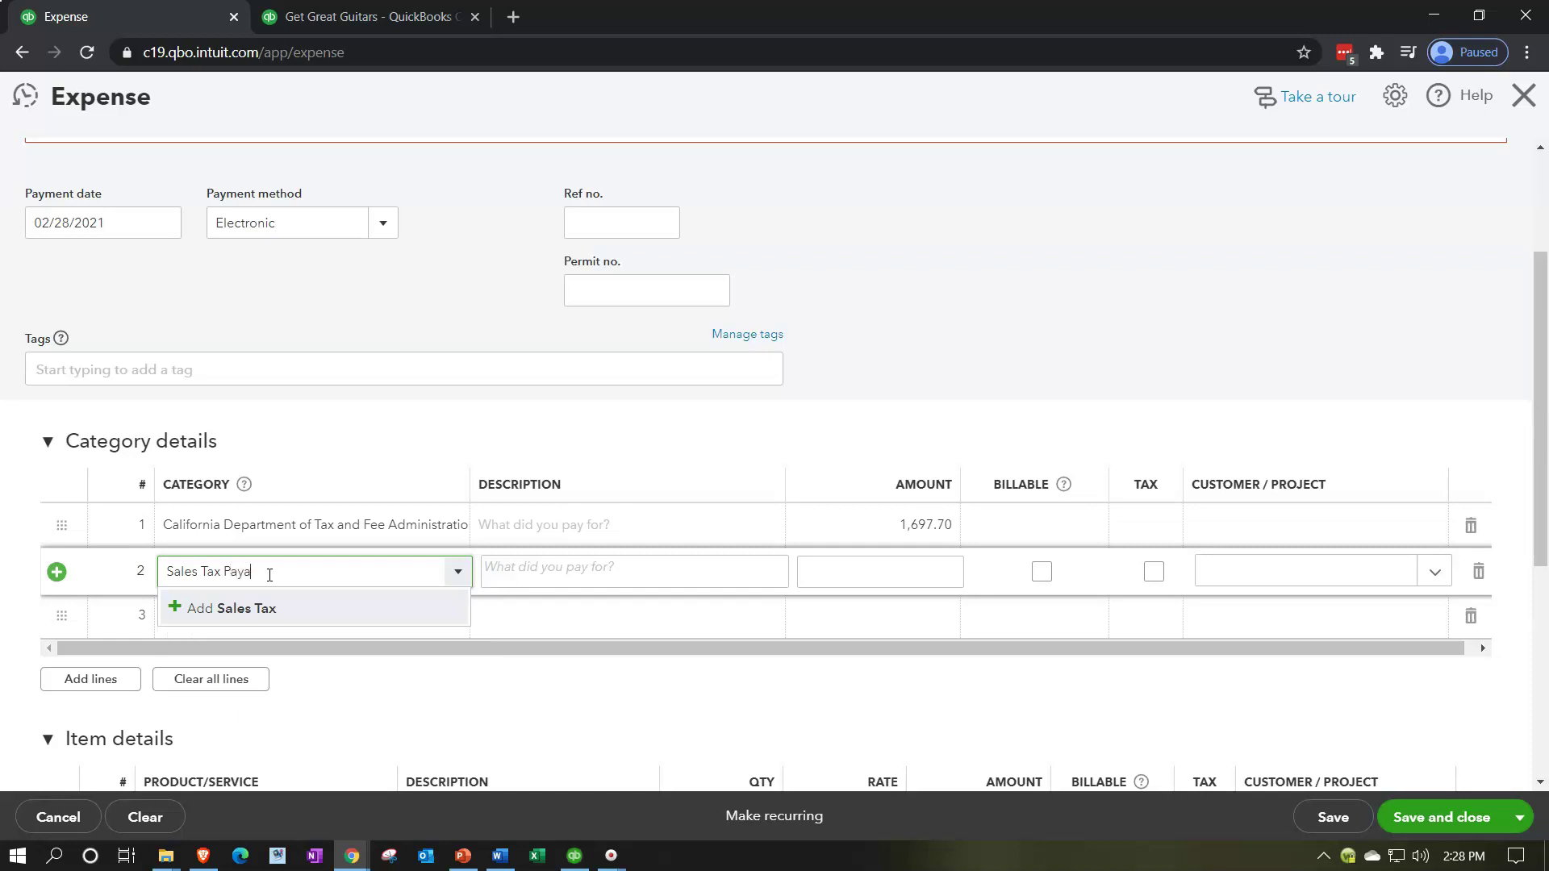
key("BackSpace")
key("BackSpace")
key("BackSpace")
key("BackSpace")
key("BackSpace")
key("BackSpace")
key("BackSpace")
key("BackSpace")
key("BackSpace")
key("BackSpace")
key("BackSpace")
key("BackSpace")
key("BackSpace")
key("BackSpace")
key("BackSpace")
key("BackSpace")
Start adding a new account named California Depart Sales Tax Payable as the second expense line's category.
type("Cal")
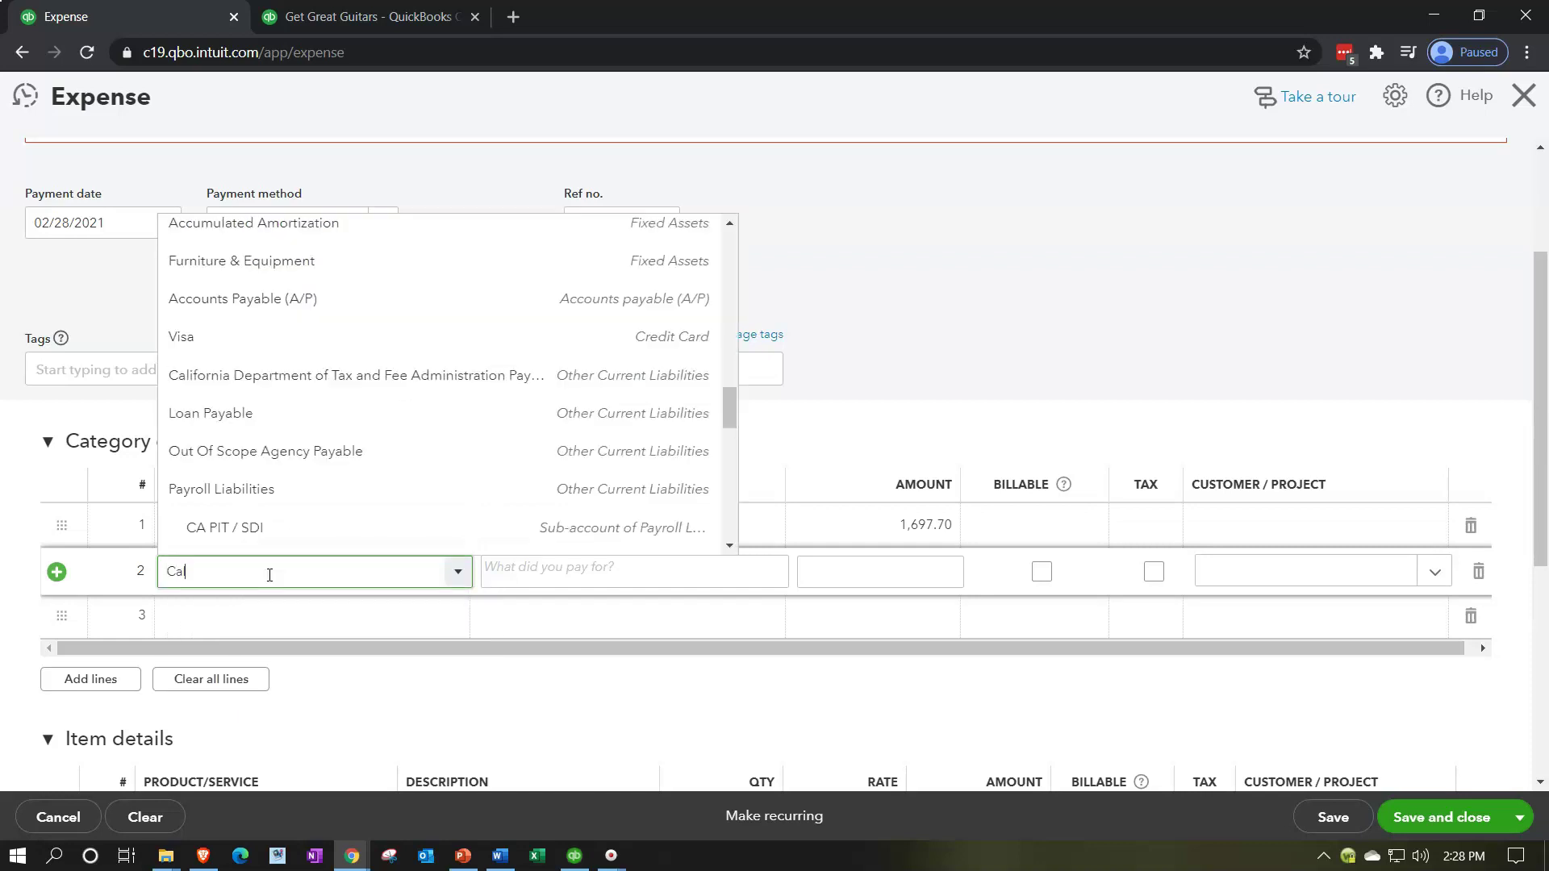
type("iforn")
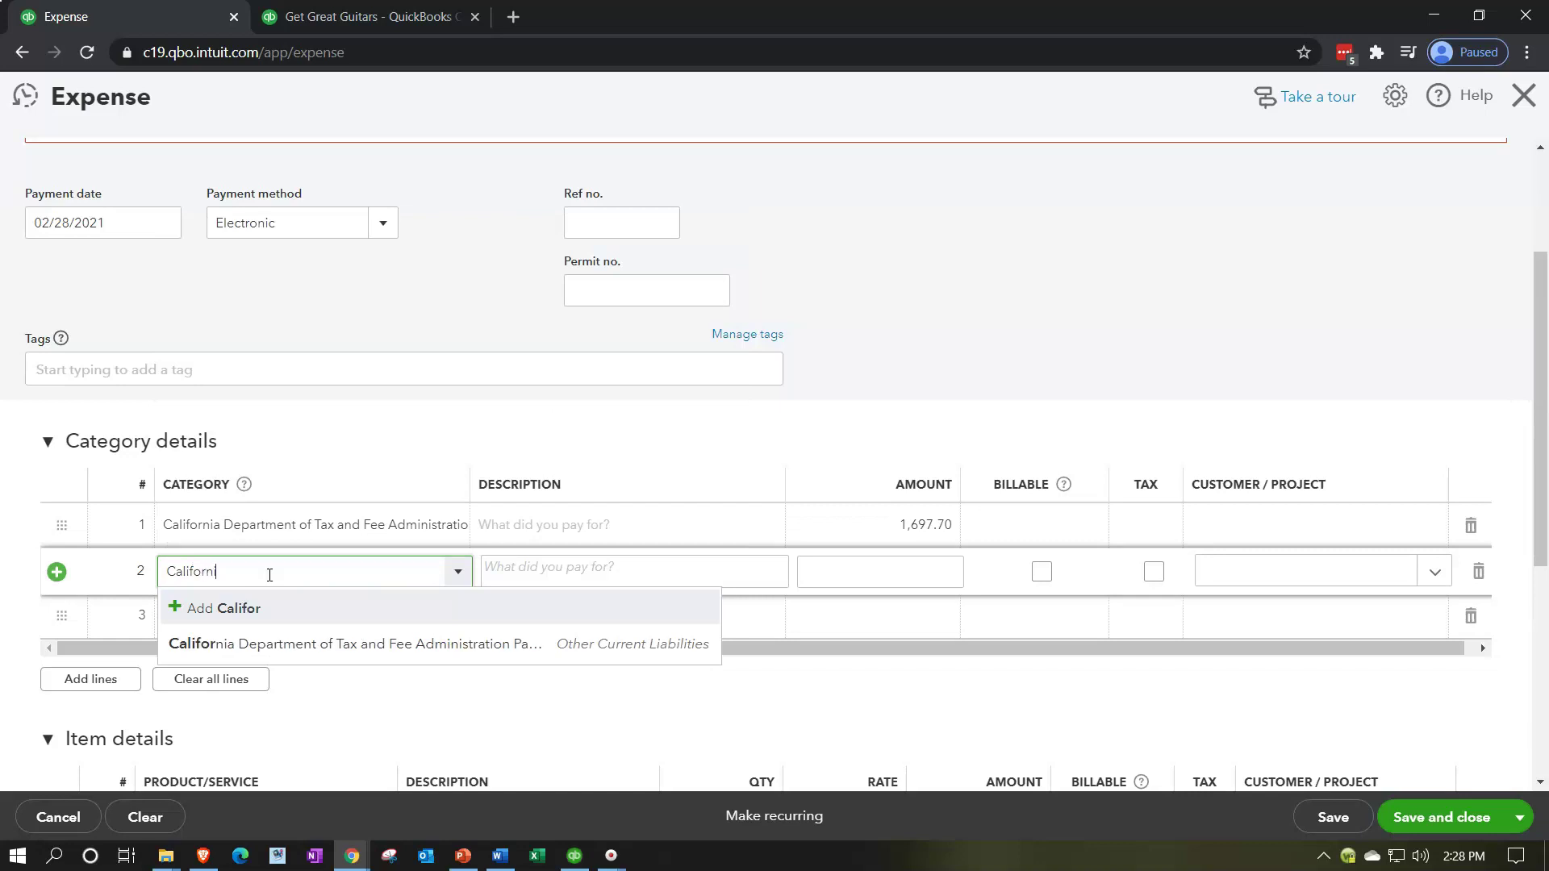
type("ia Depar")
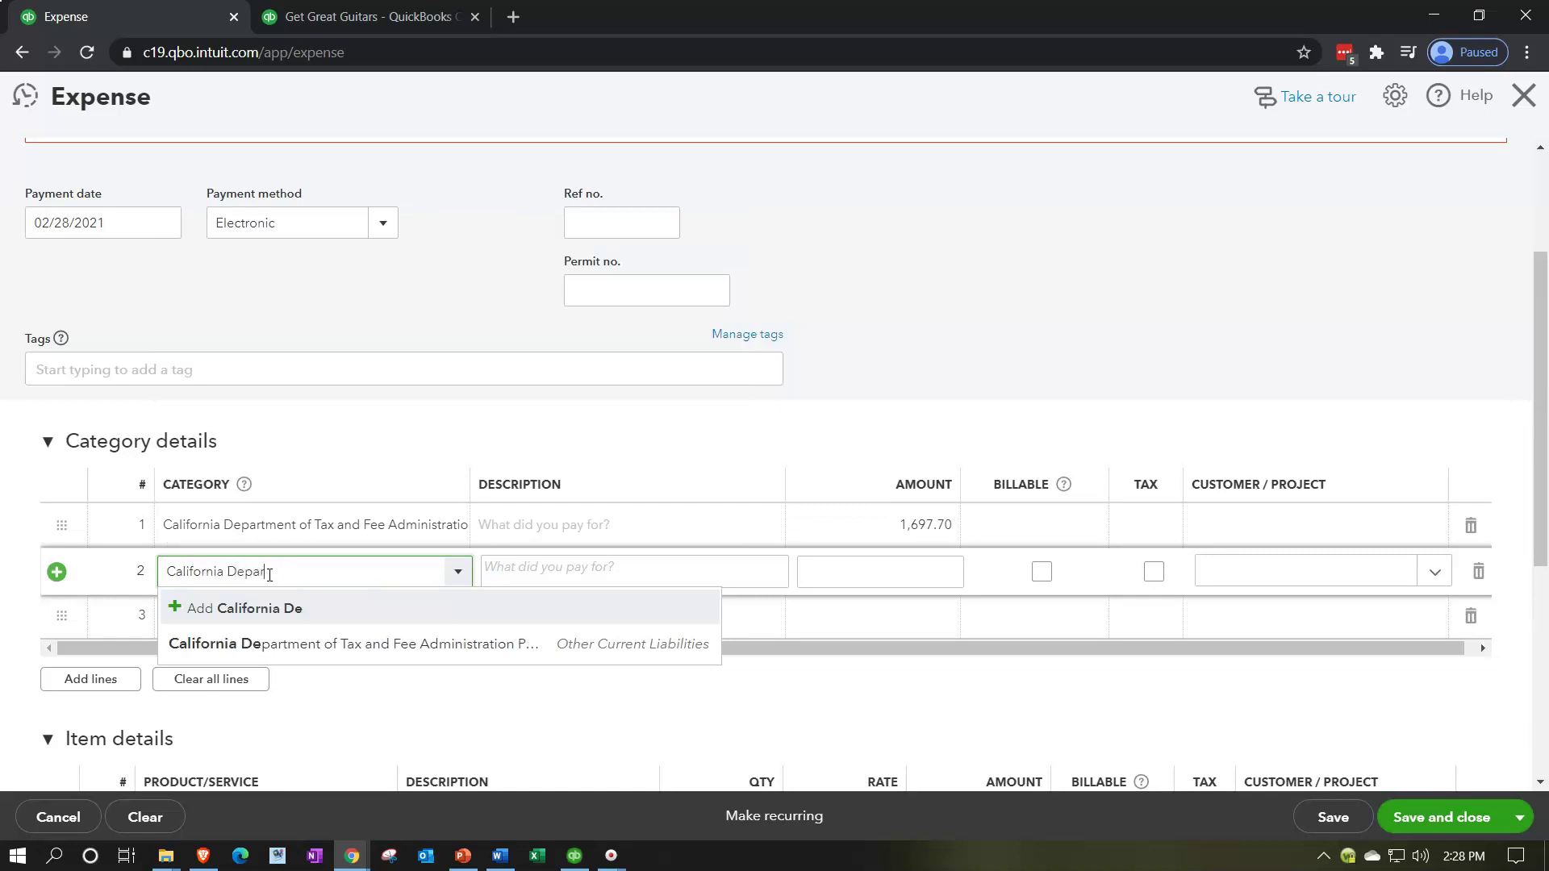
type("t Sale")
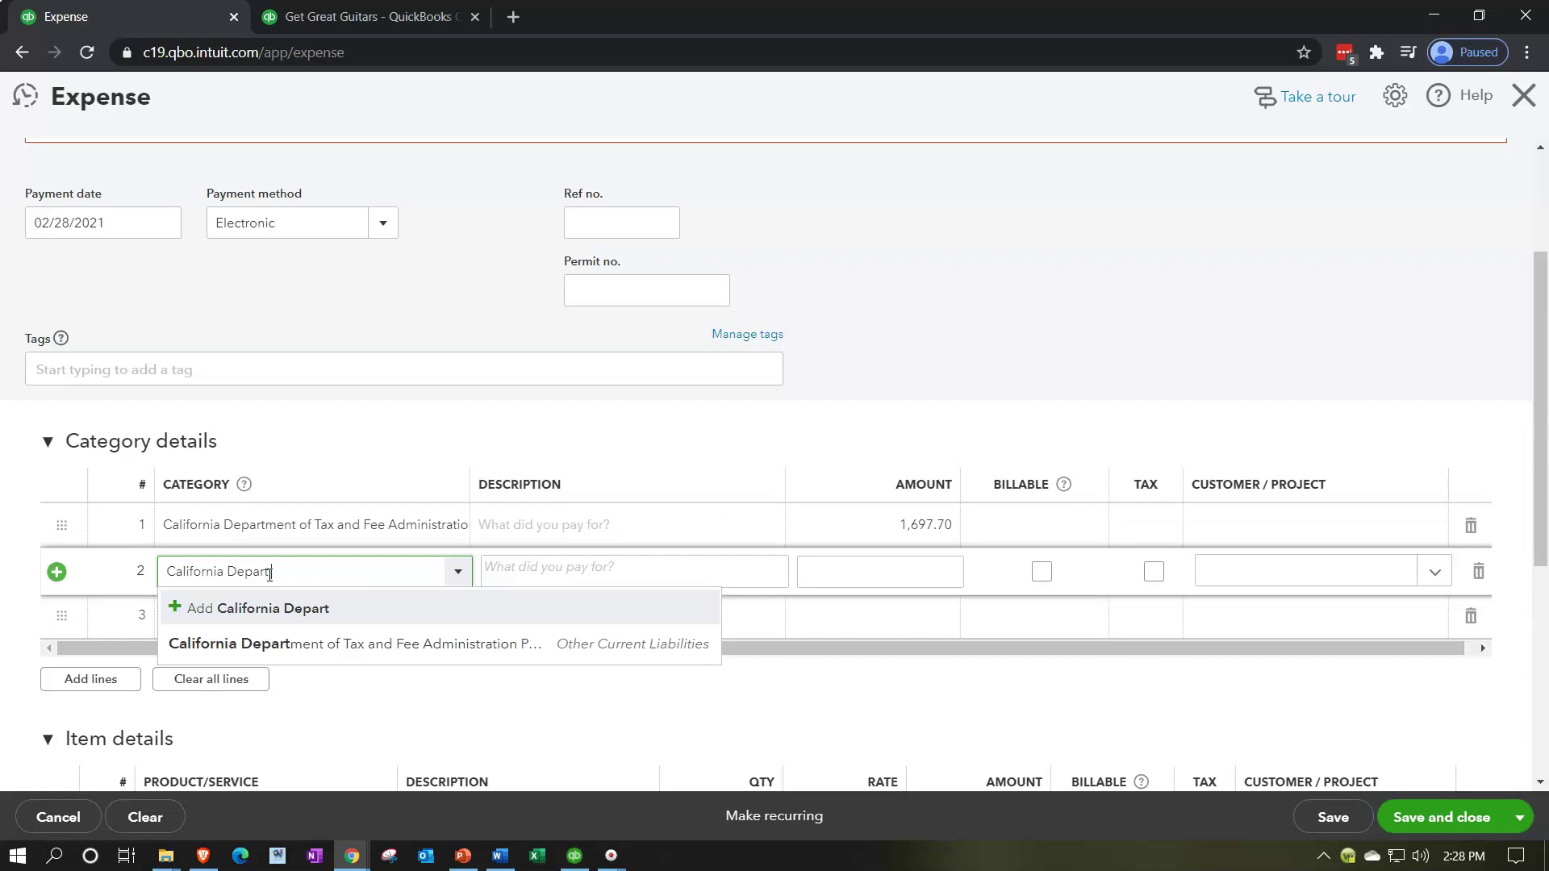
key("BackSpace")
type("es Tax Payable")
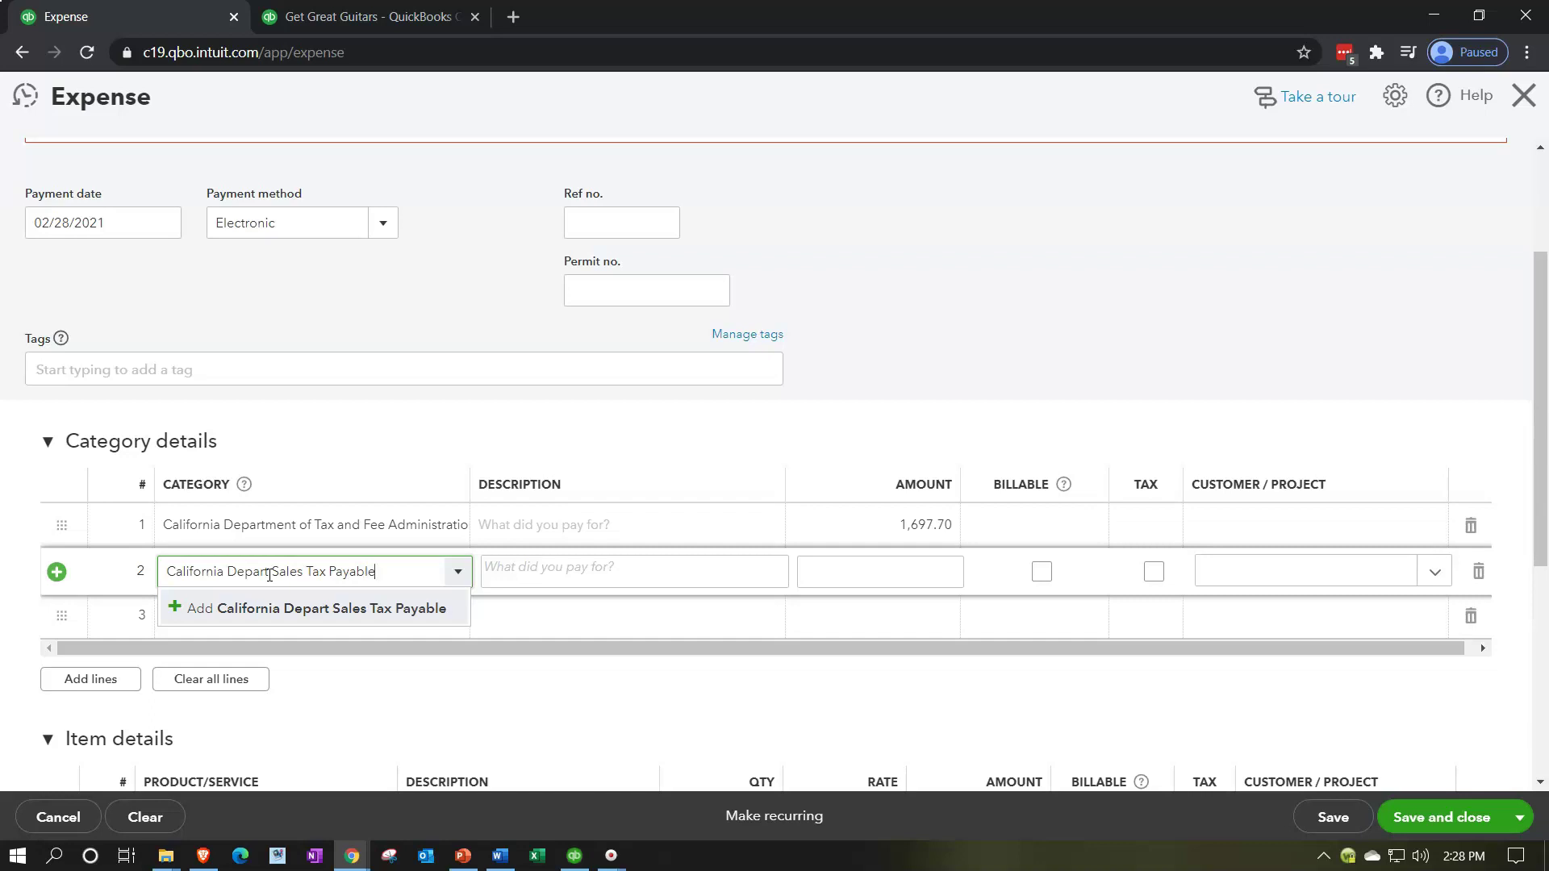
key("Return")
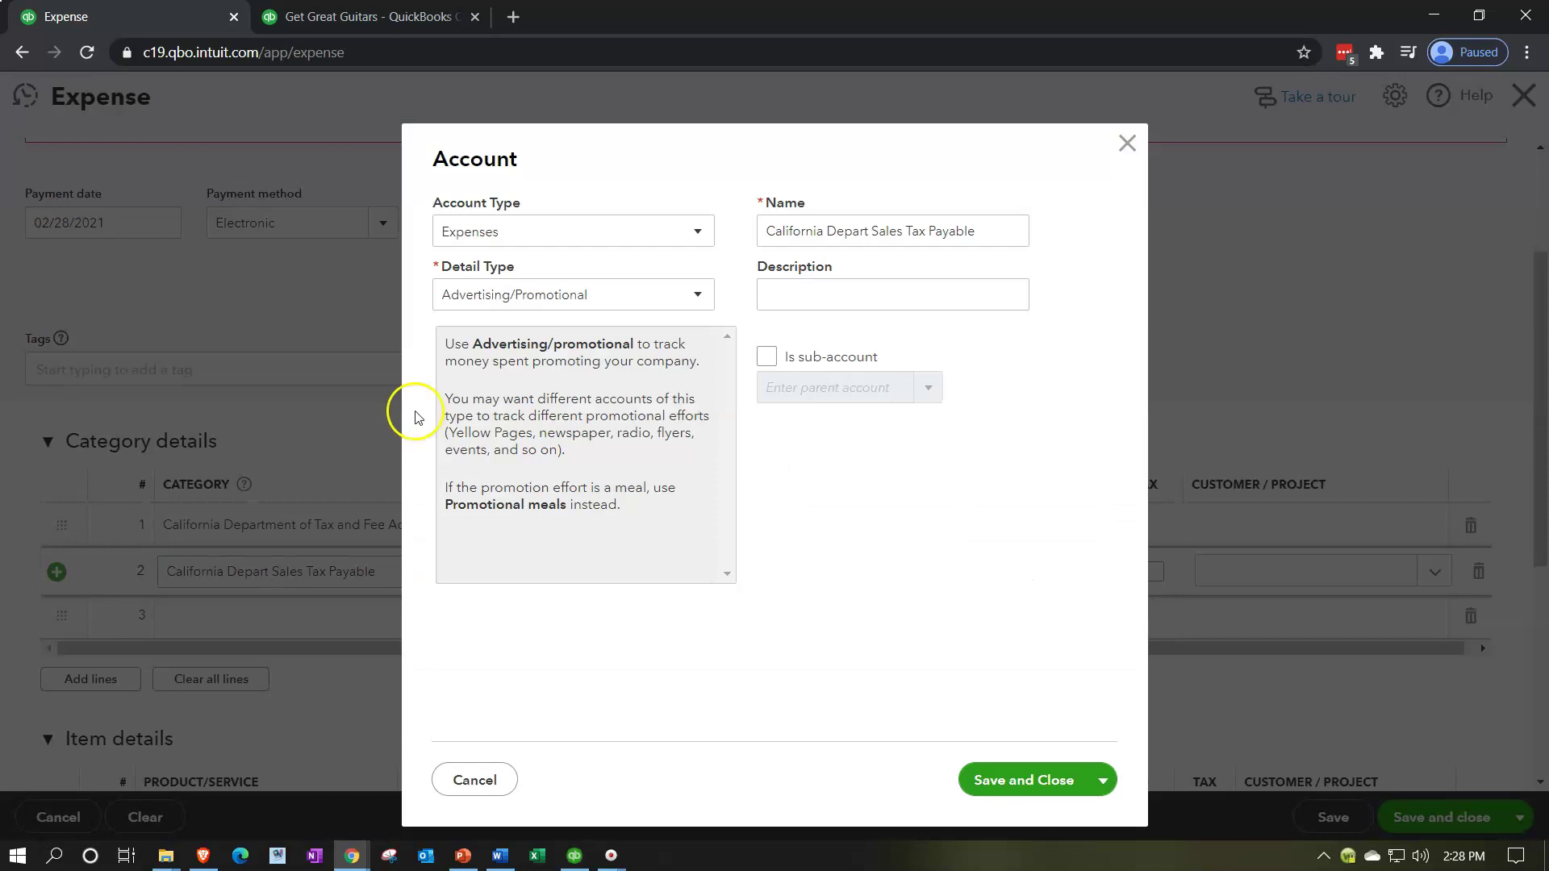
Set the new account's type to Other Current Liabilities and save the account.
left_click(635, 237)
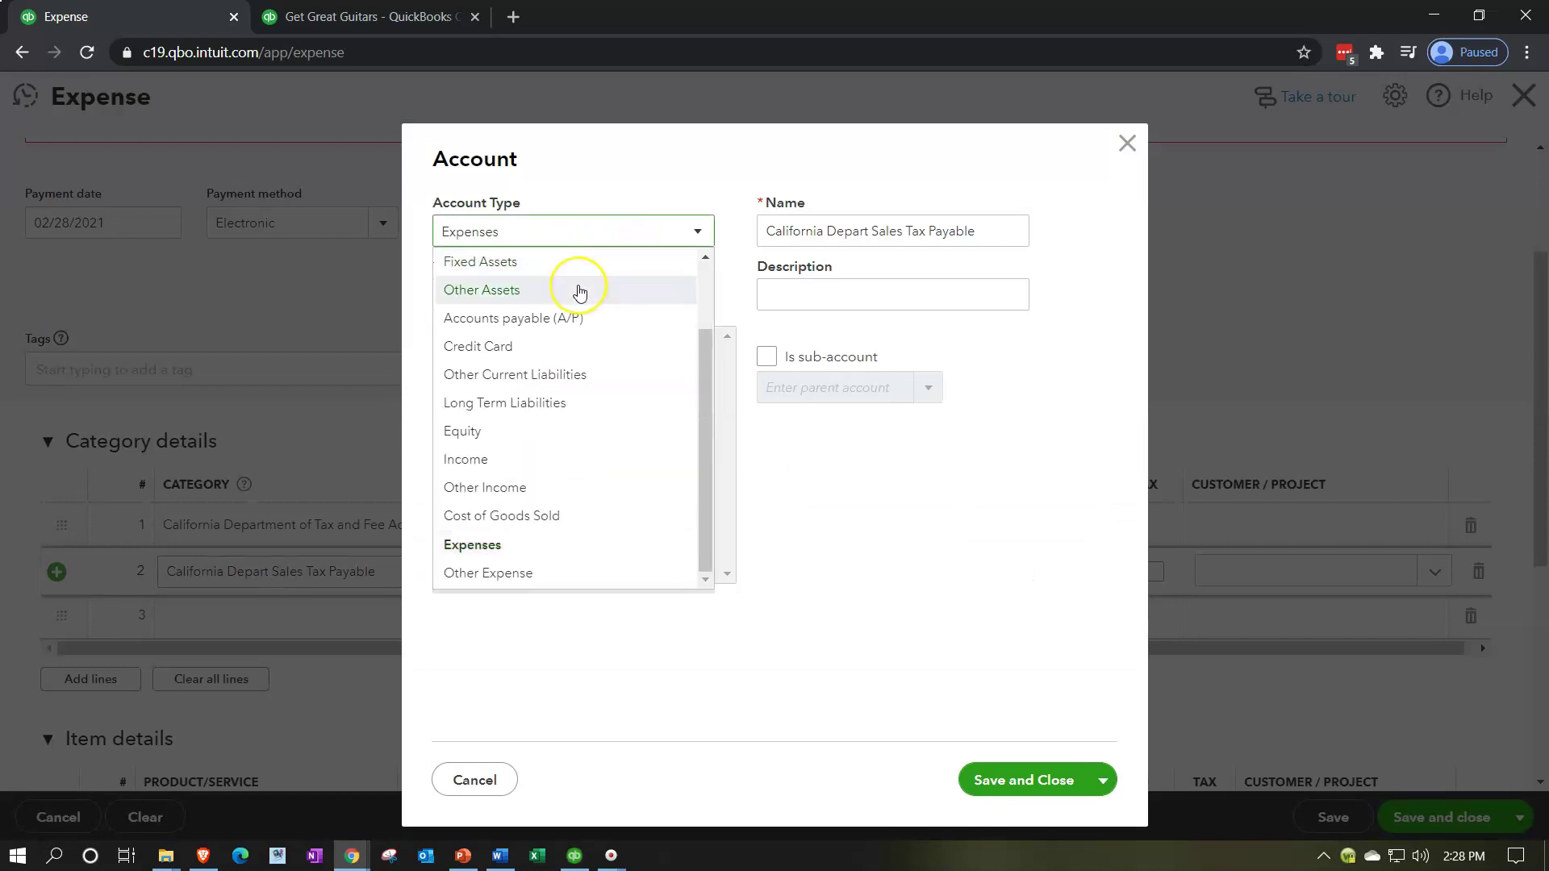
left_click(568, 378)
left_click(893, 226)
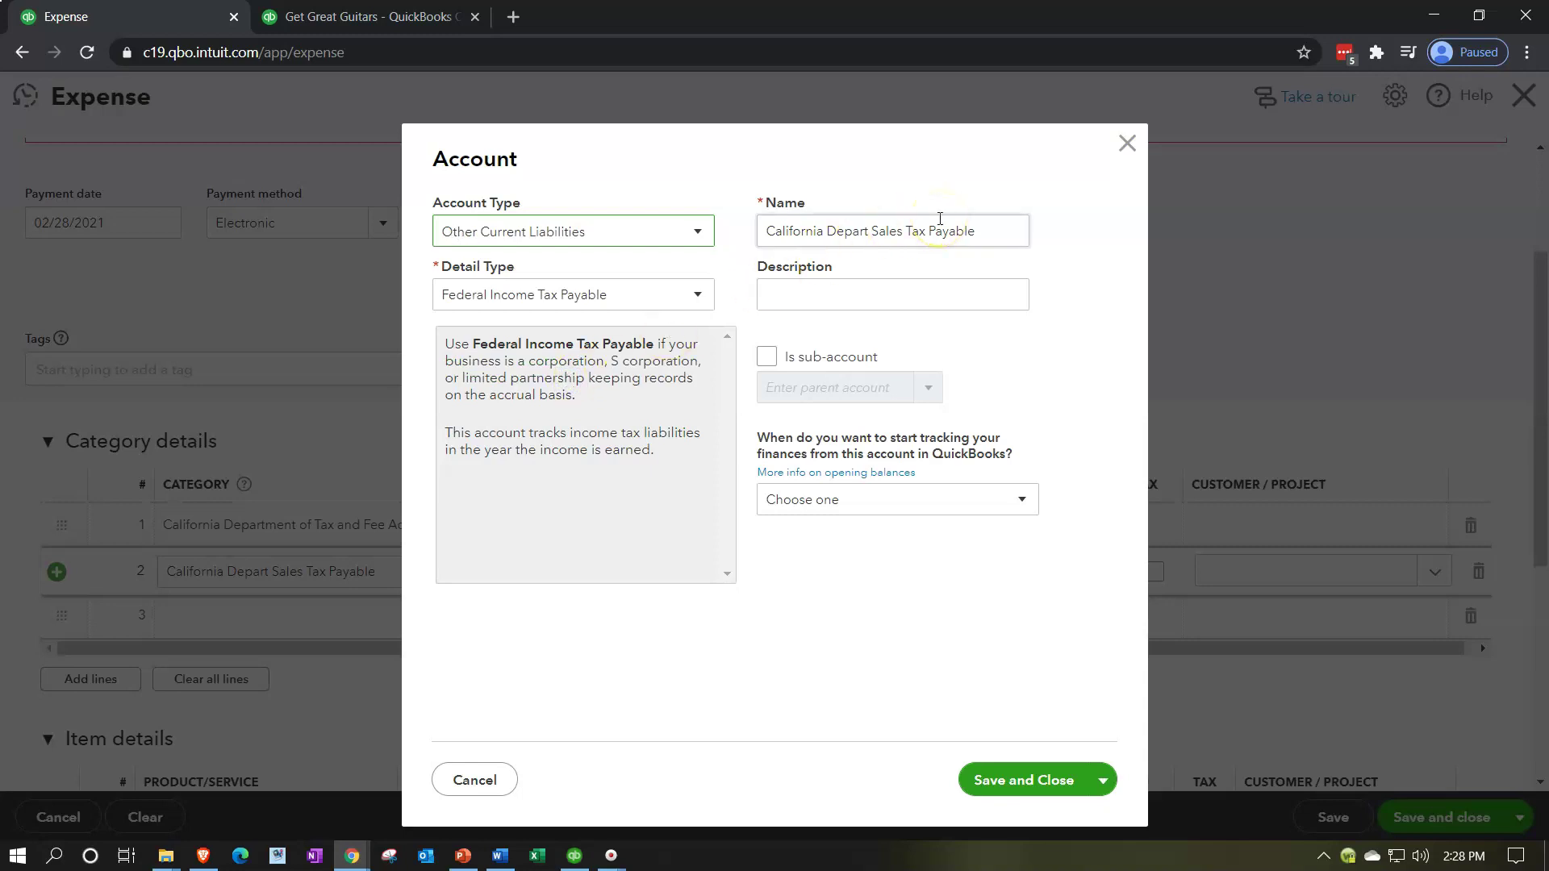
left_click(1001, 778)
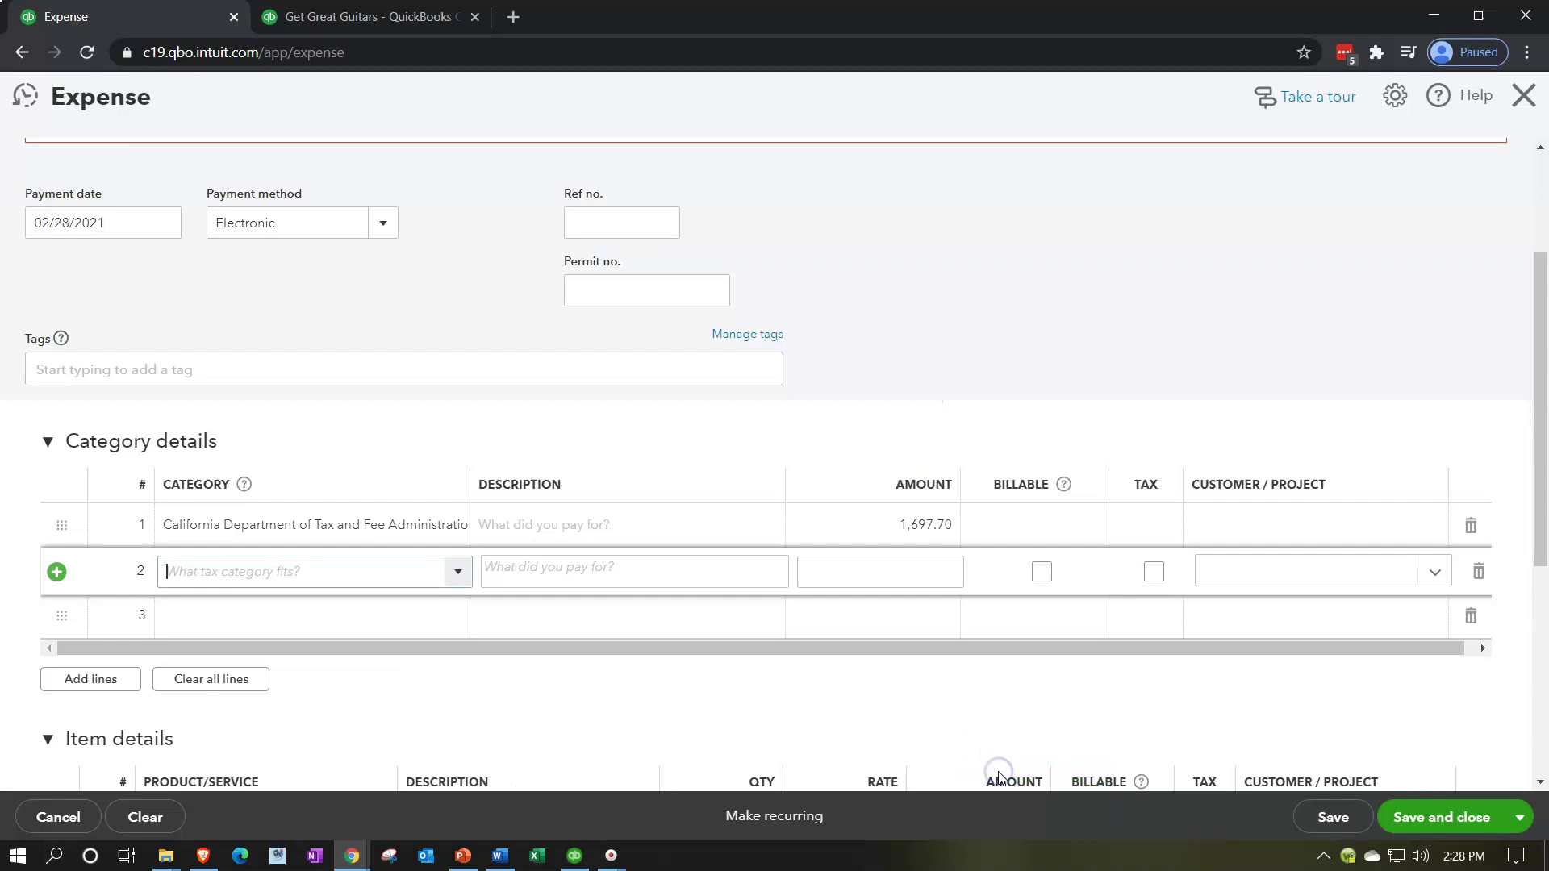
Enter 1,697.70 for the new account's line, delete the original first line, and save and close the expense.
key("Tab")
key("Tab")
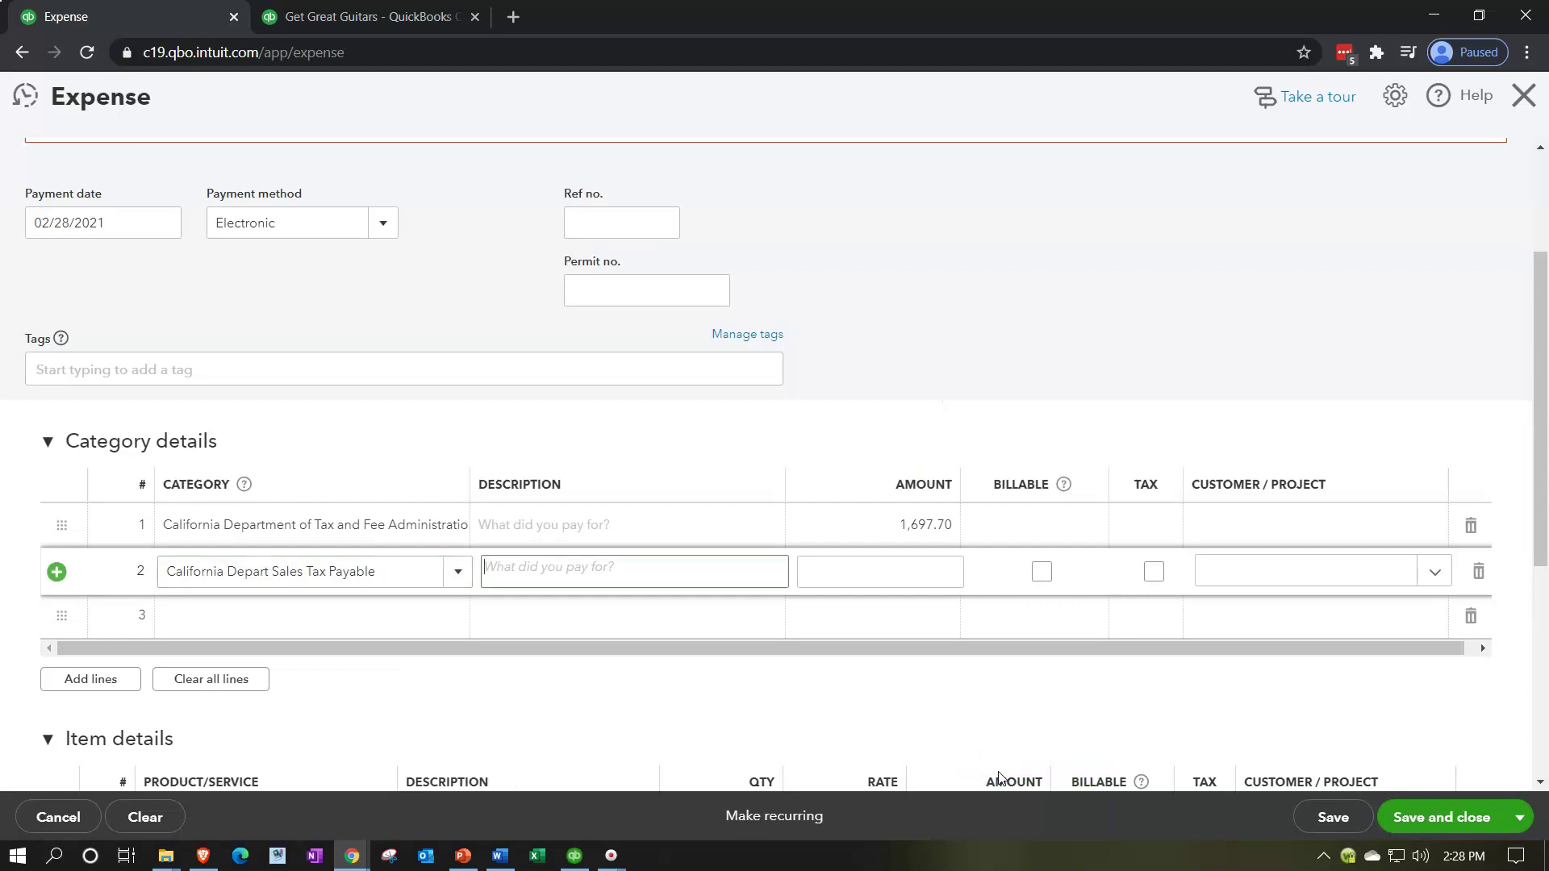
type("1,697.70")
key("Tab")
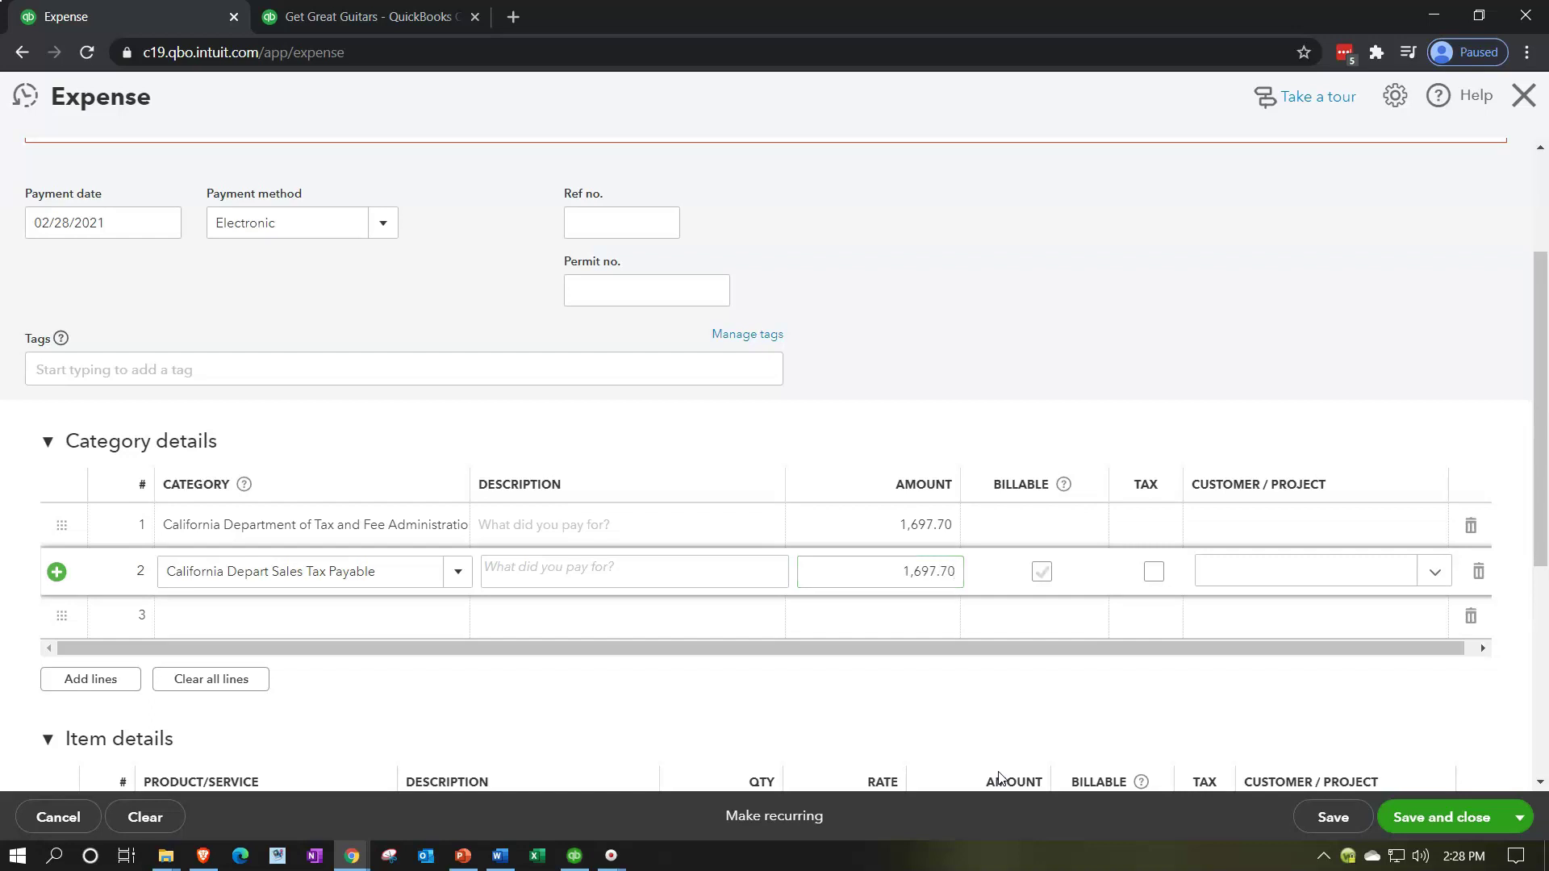
left_click(1472, 529)
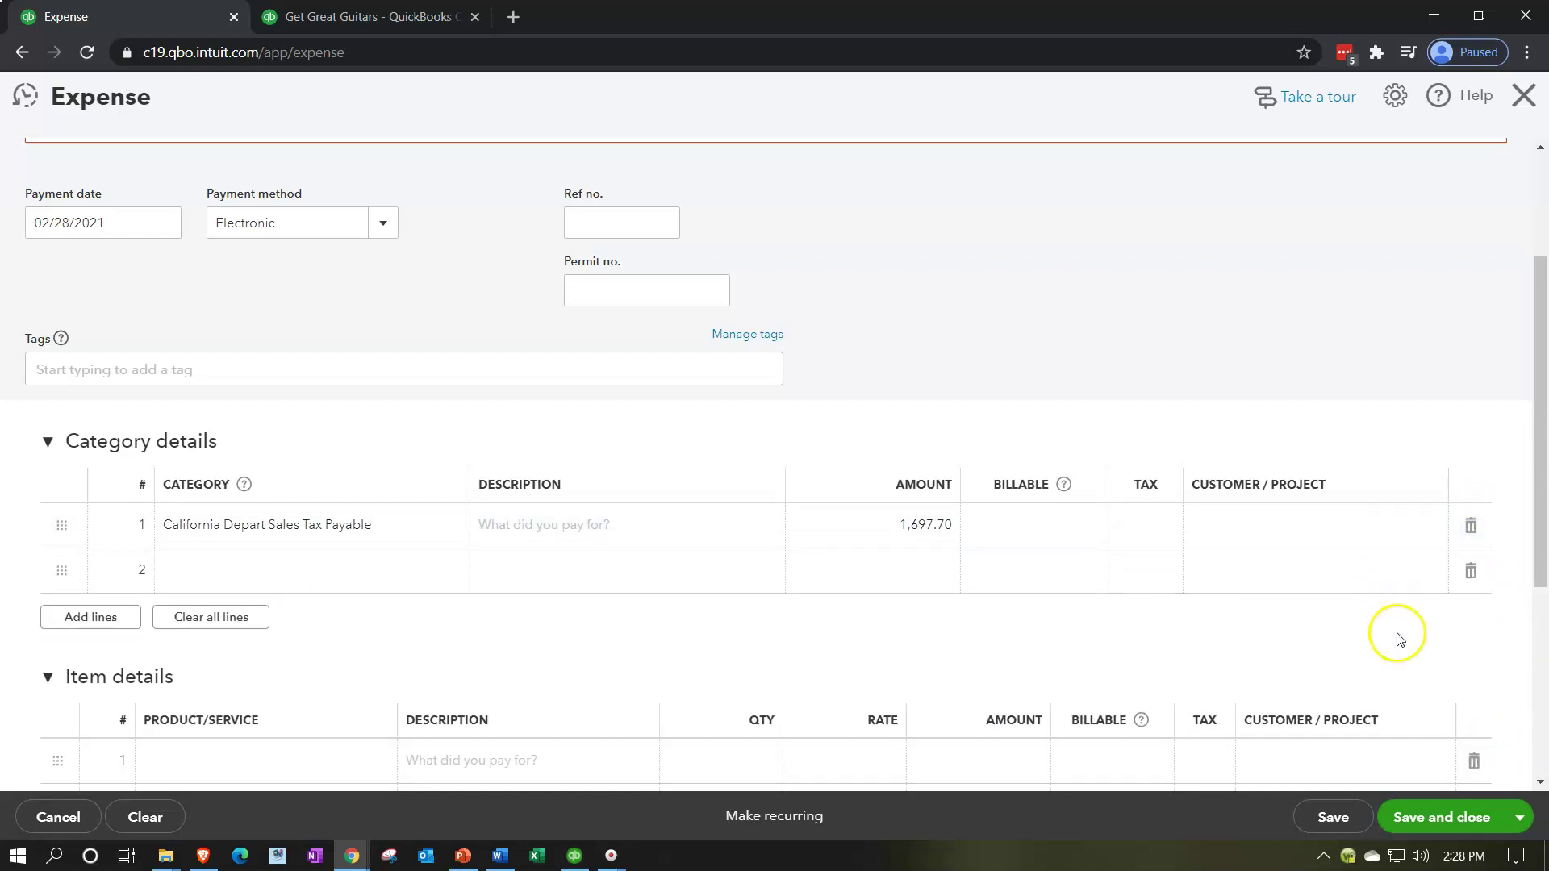
left_click(1438, 817)
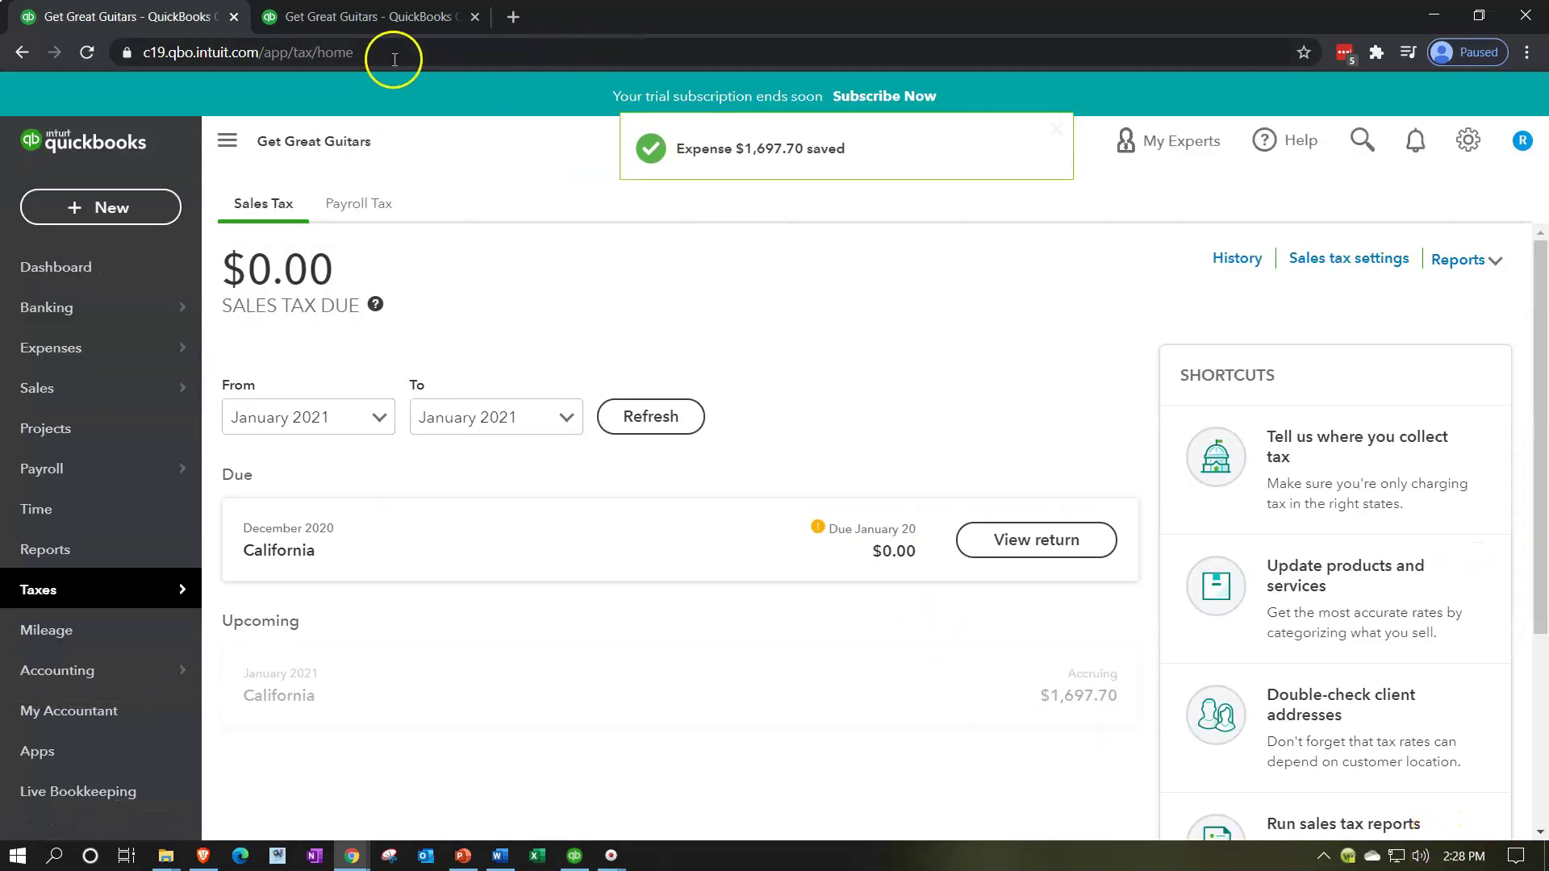
Return from the transaction report to the 2021 trial balance, rerun it, and examine the two California sales tax payable accounts.
left_click(365, 17)
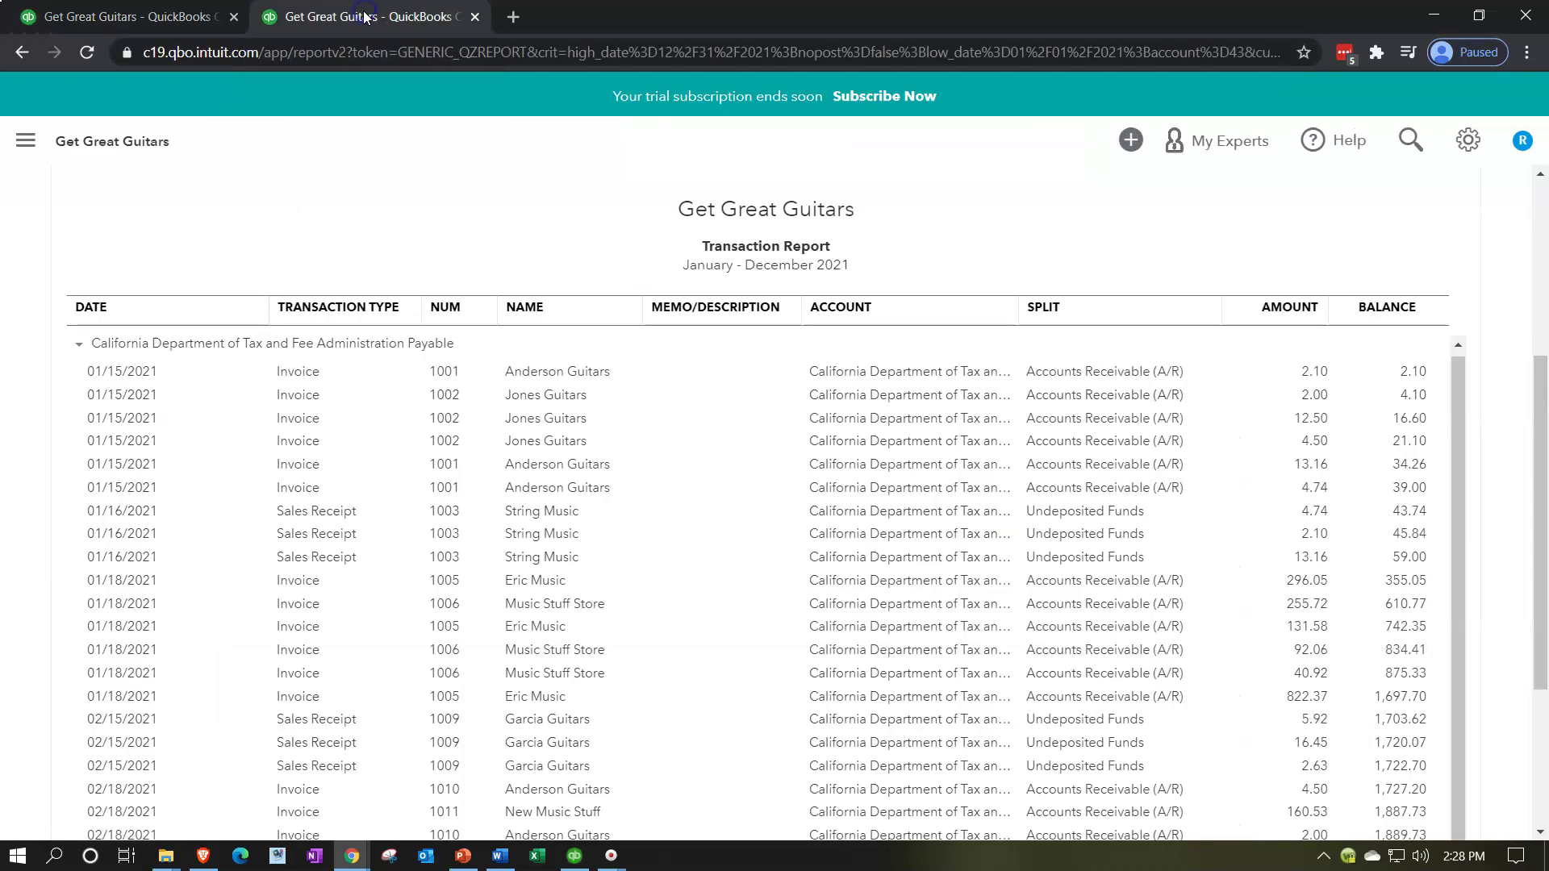
scroll(390, 506, "up", 5)
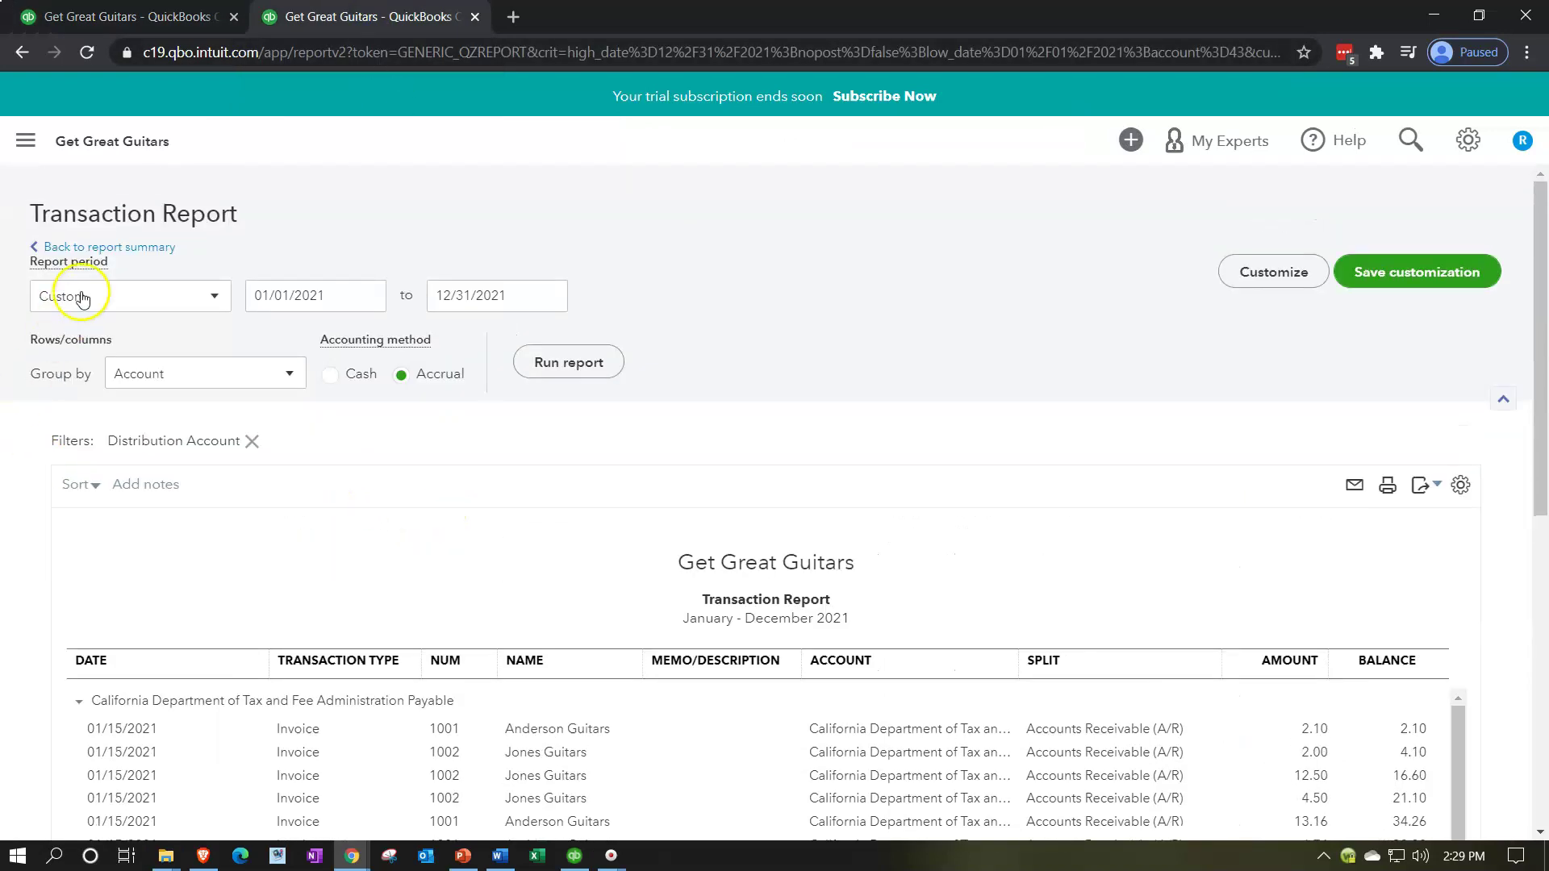
left_click(119, 250)
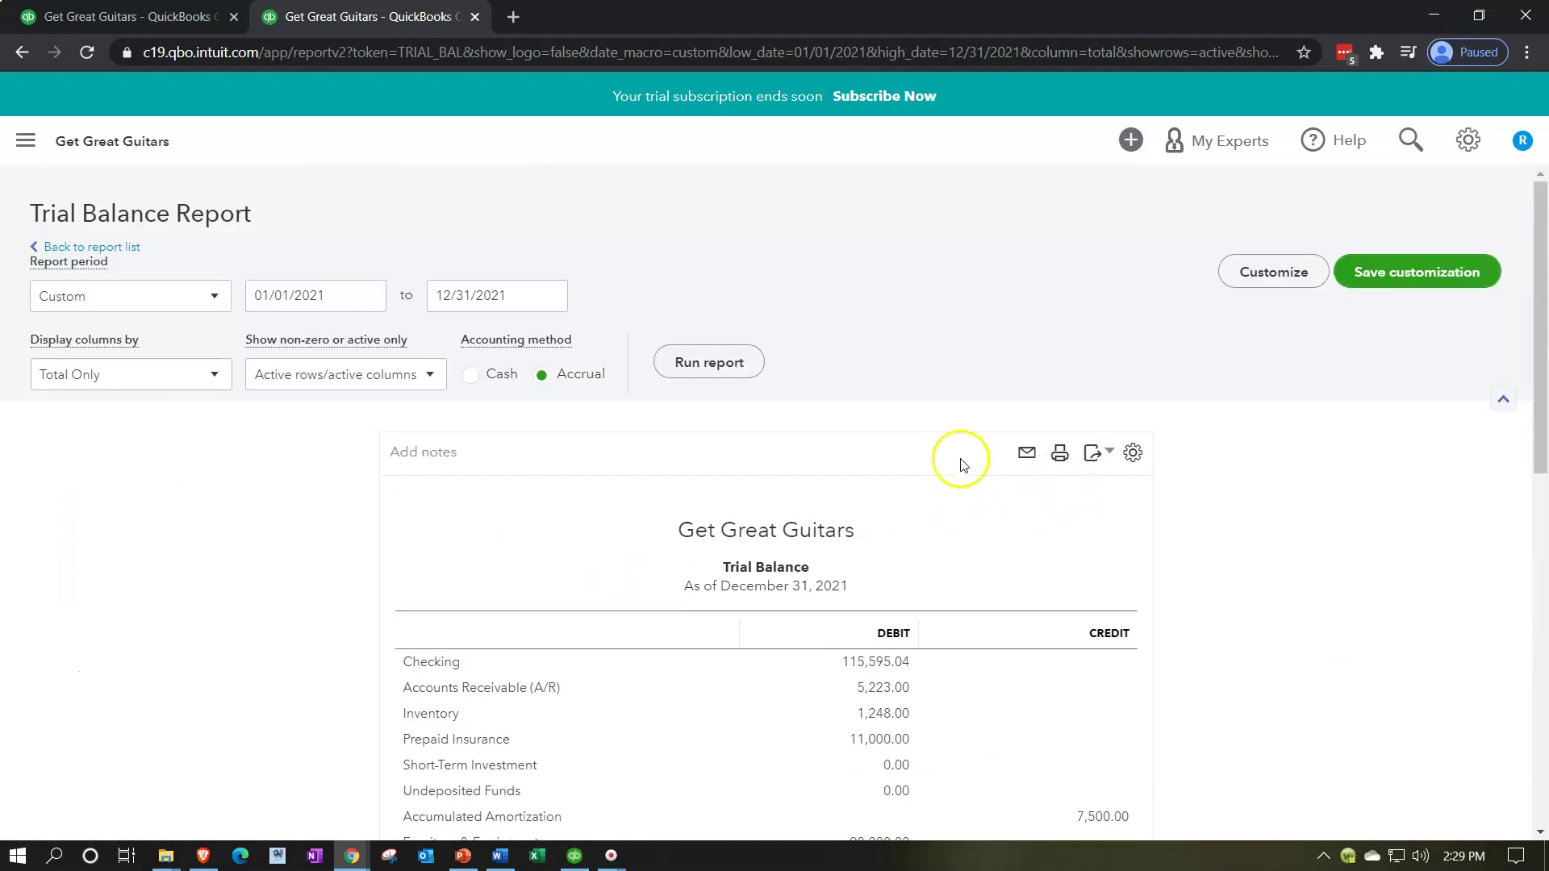
left_click(744, 370)
scroll(467, 622, "down", 3)
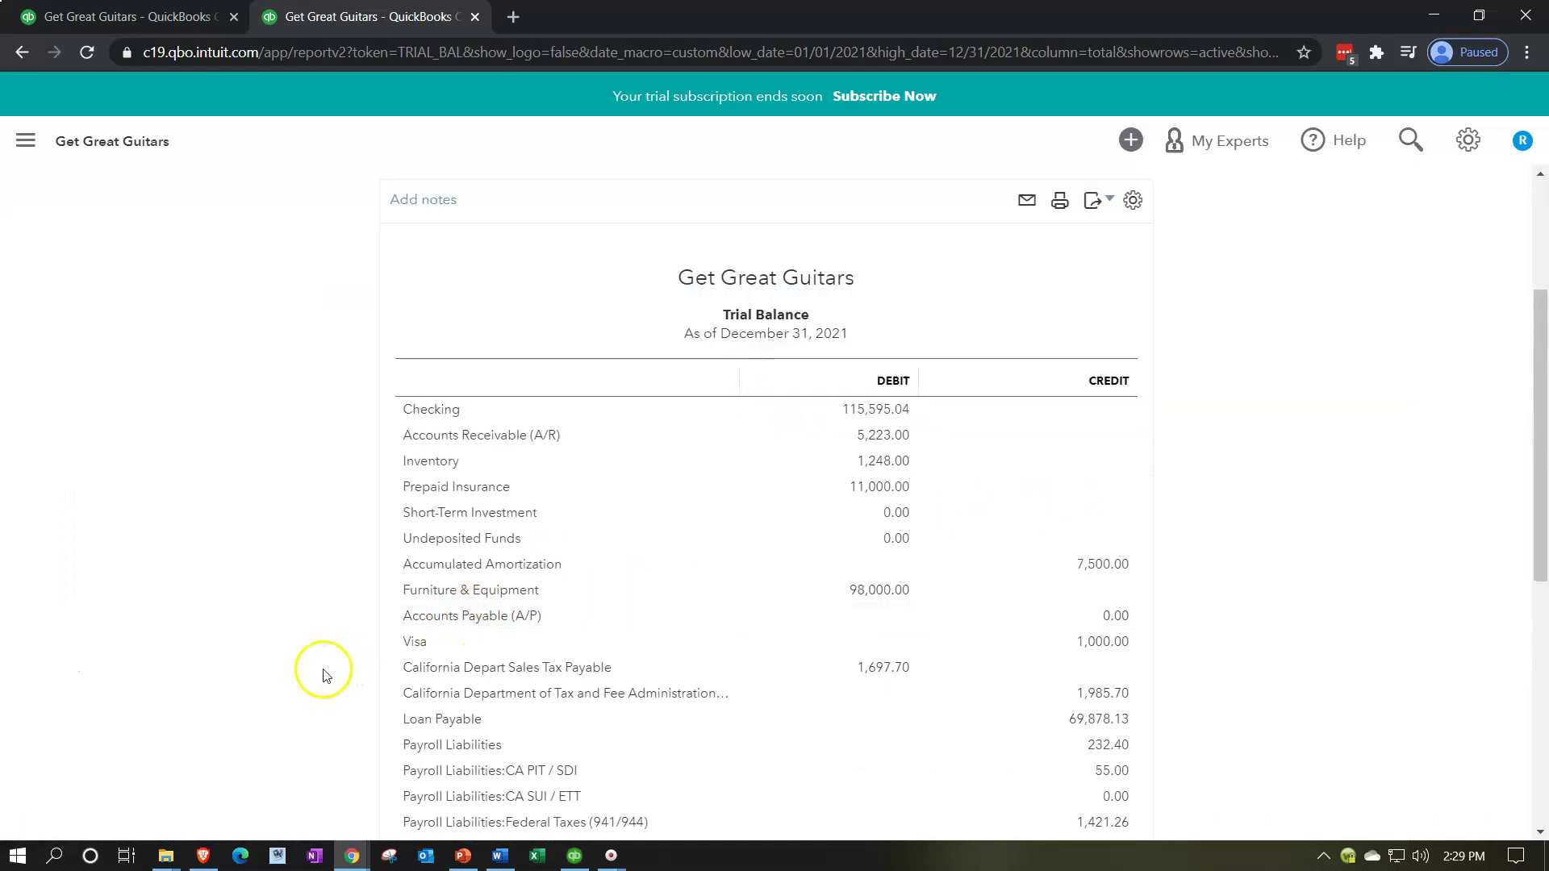
key("ctrl+plus")
key("ctrl+plus")
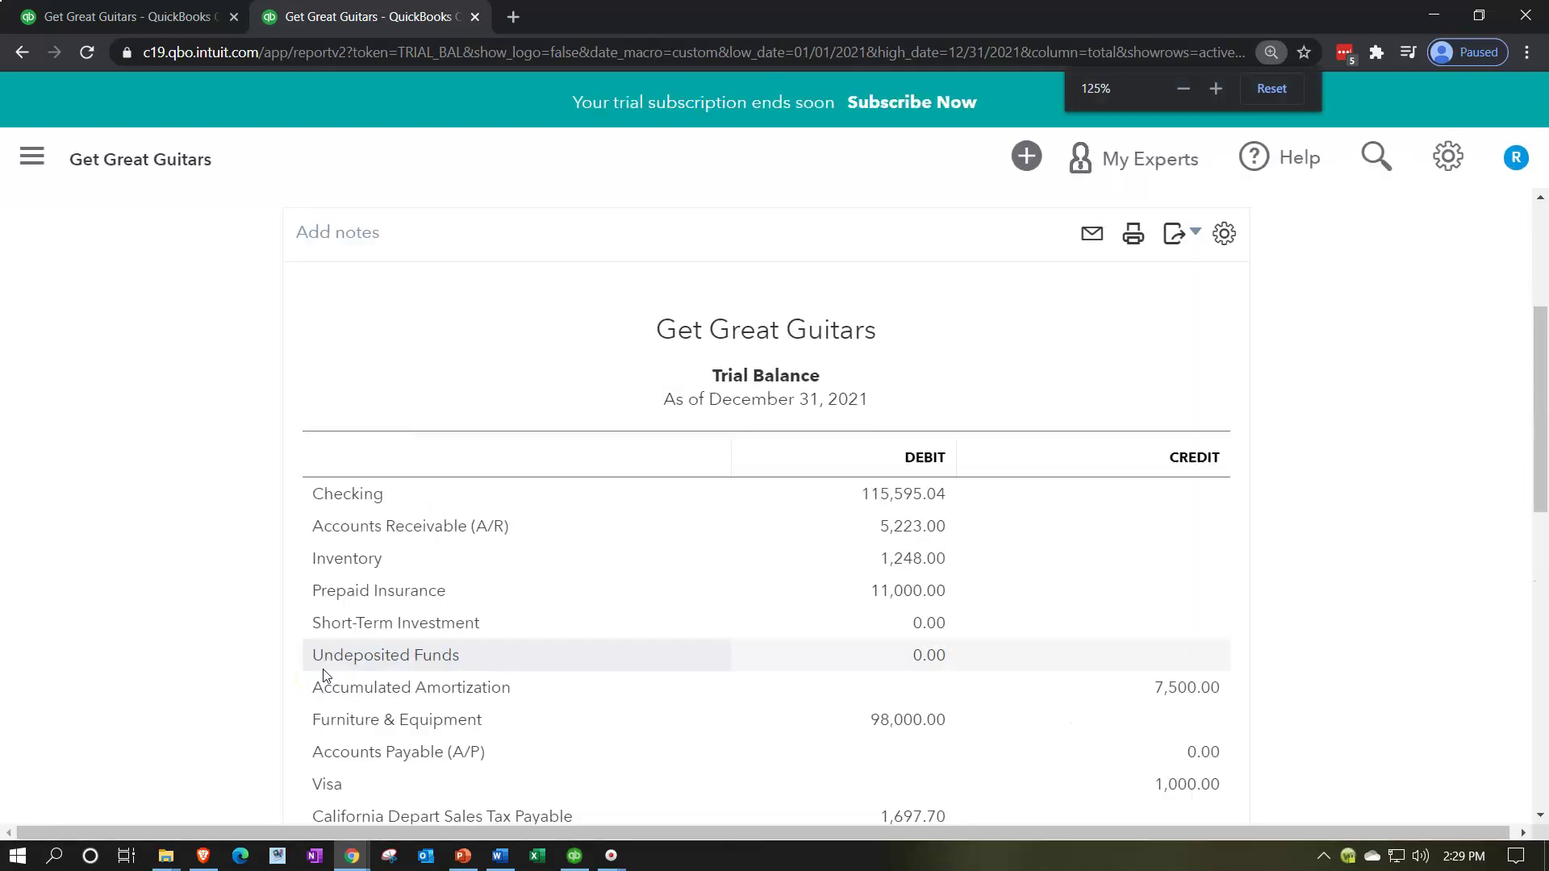
scroll(262, 674, "down", 5)
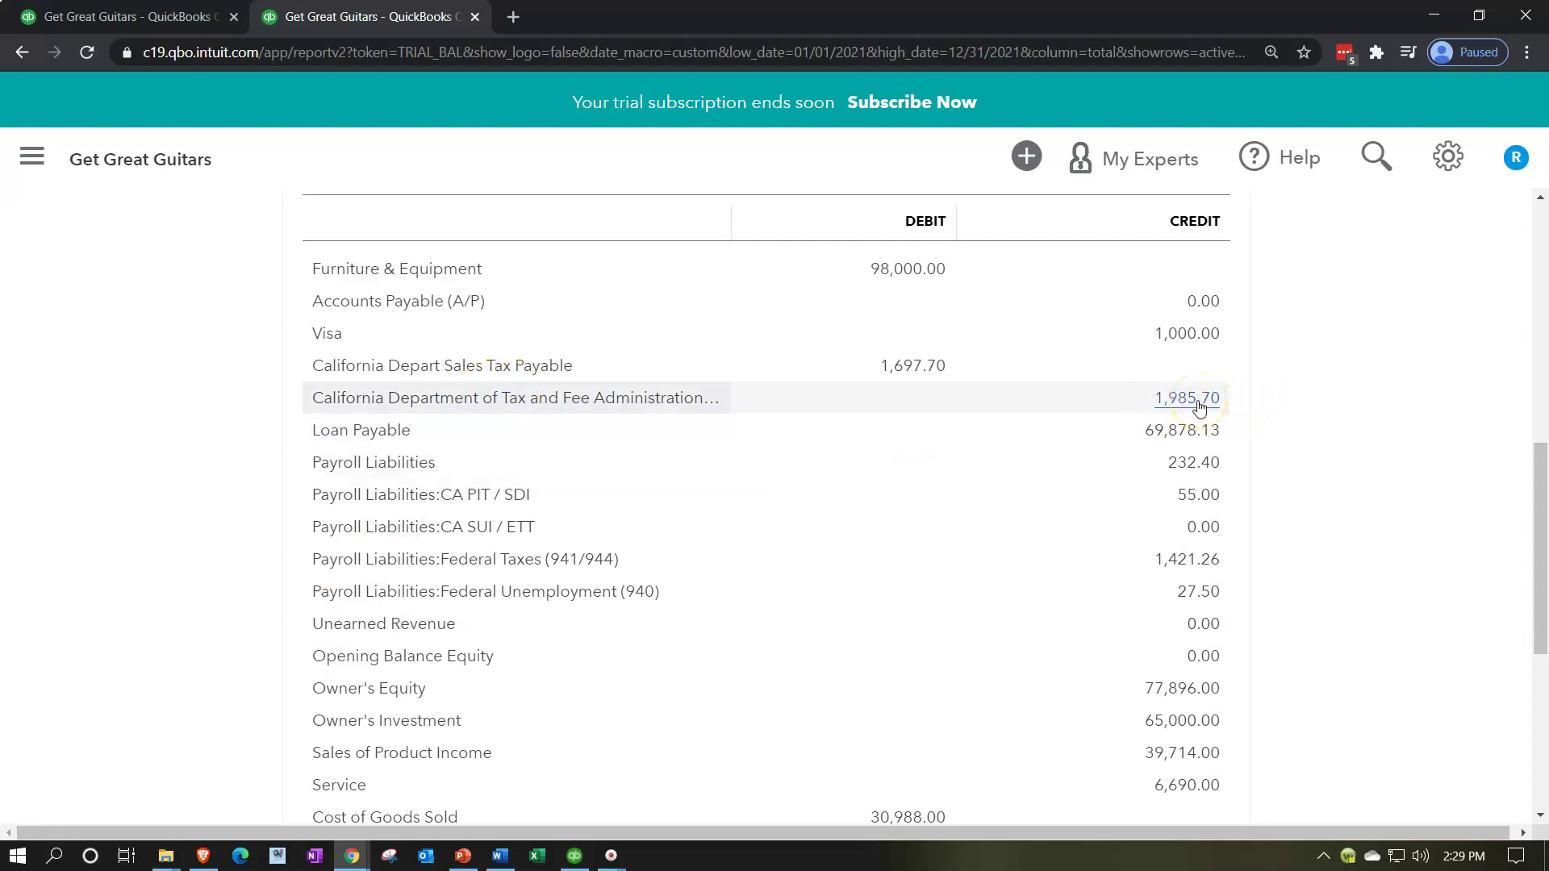
Review the transactions behind the California Department of Tax and Fee Administration Payable balance, and return to the trial balance.
left_click(928, 368)
left_click(1179, 404)
scroll(1178, 405, "down", 6)
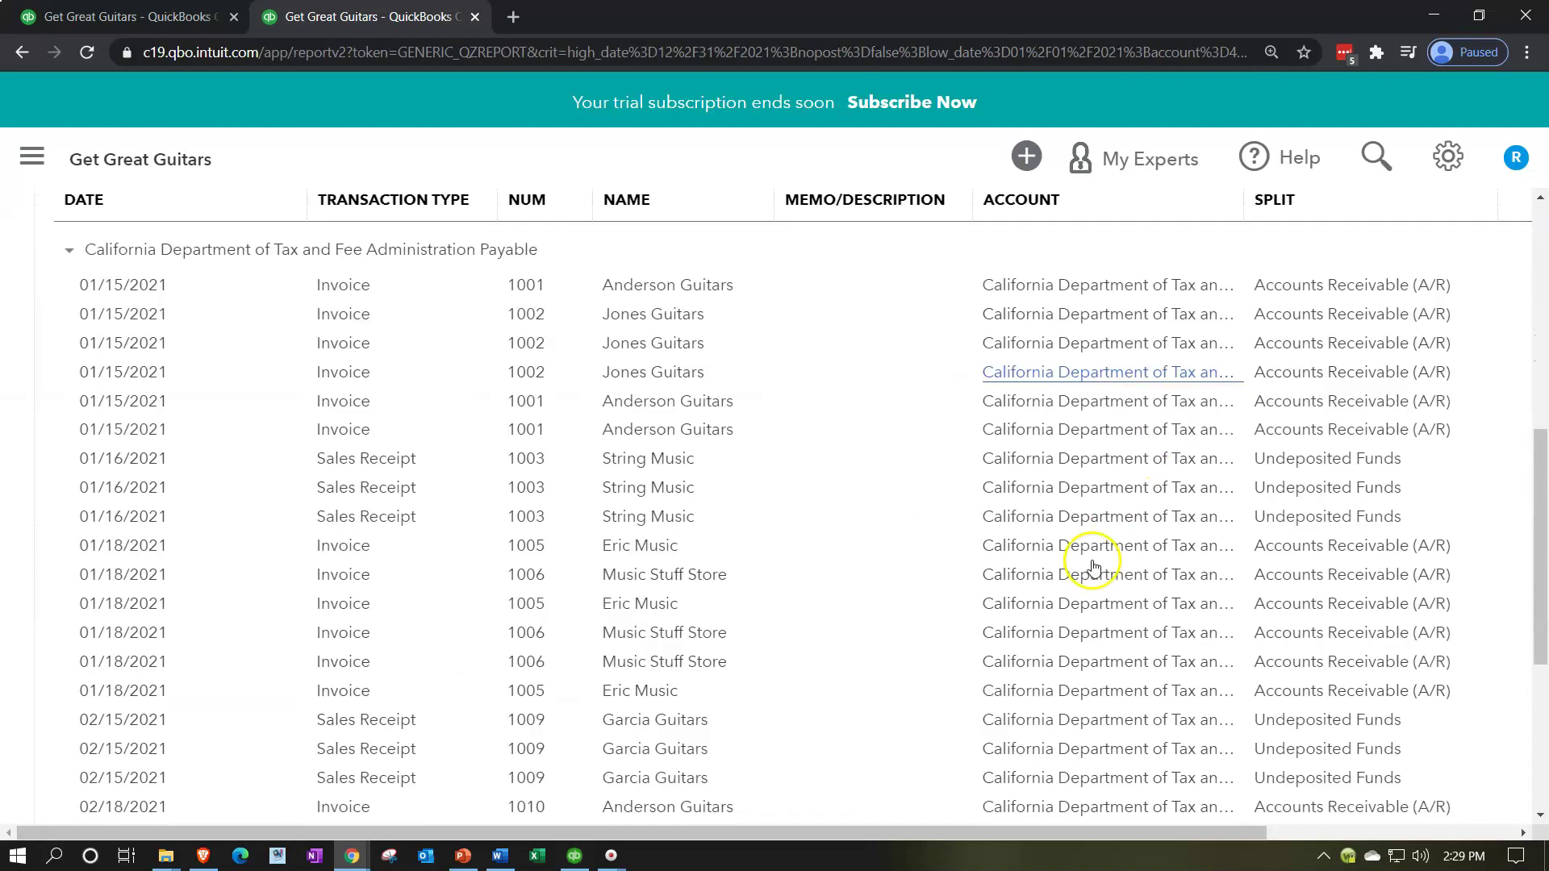
key("ctrl+minus")
key("ctrl+minus")
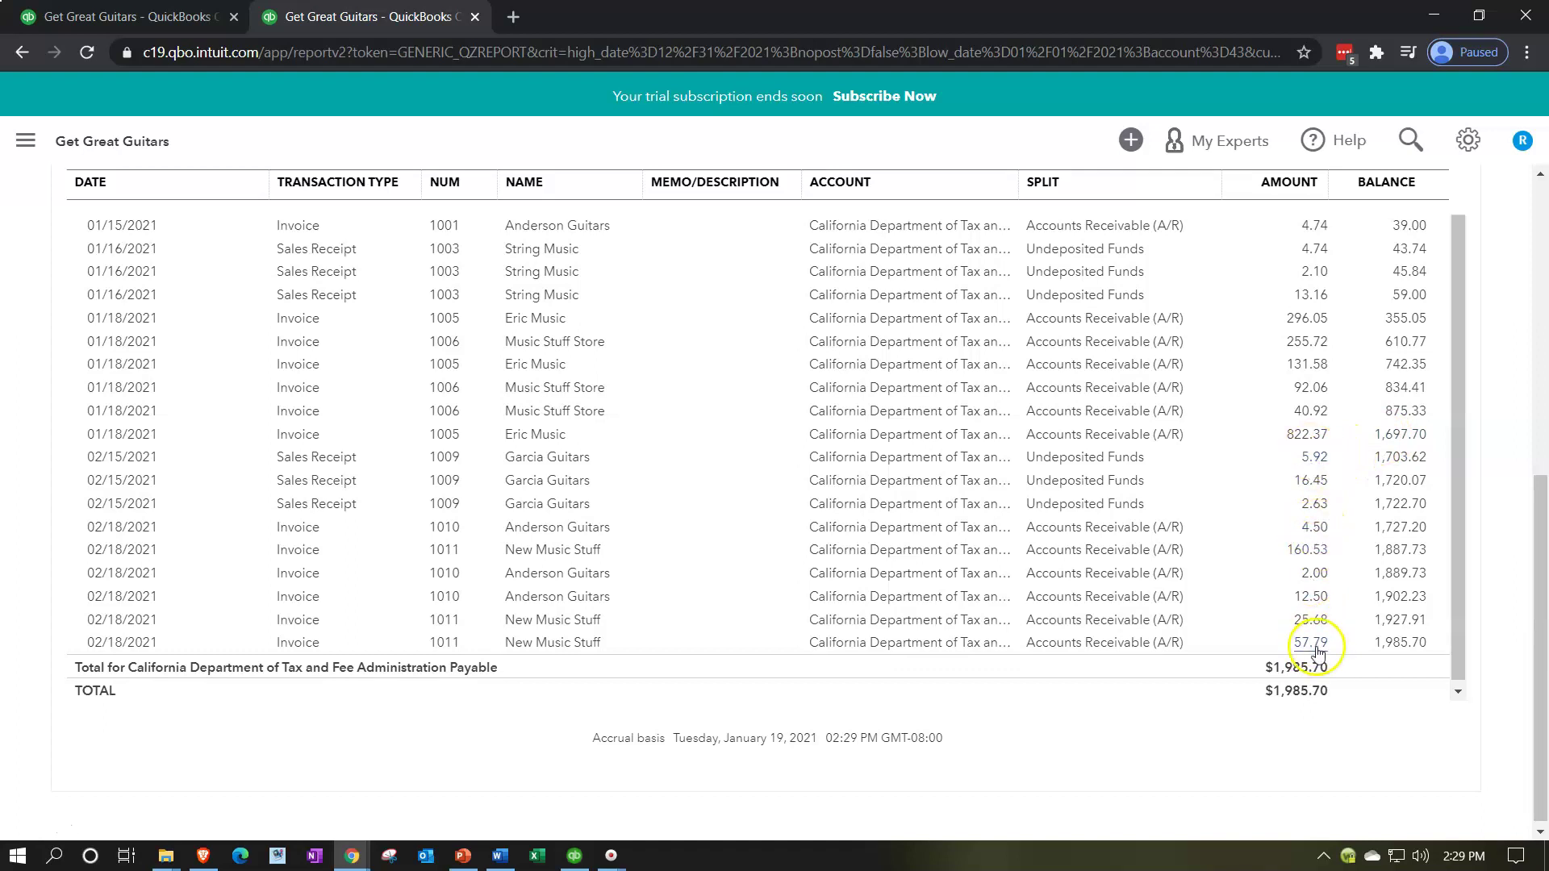
scroll(540, 648, "up", 15)
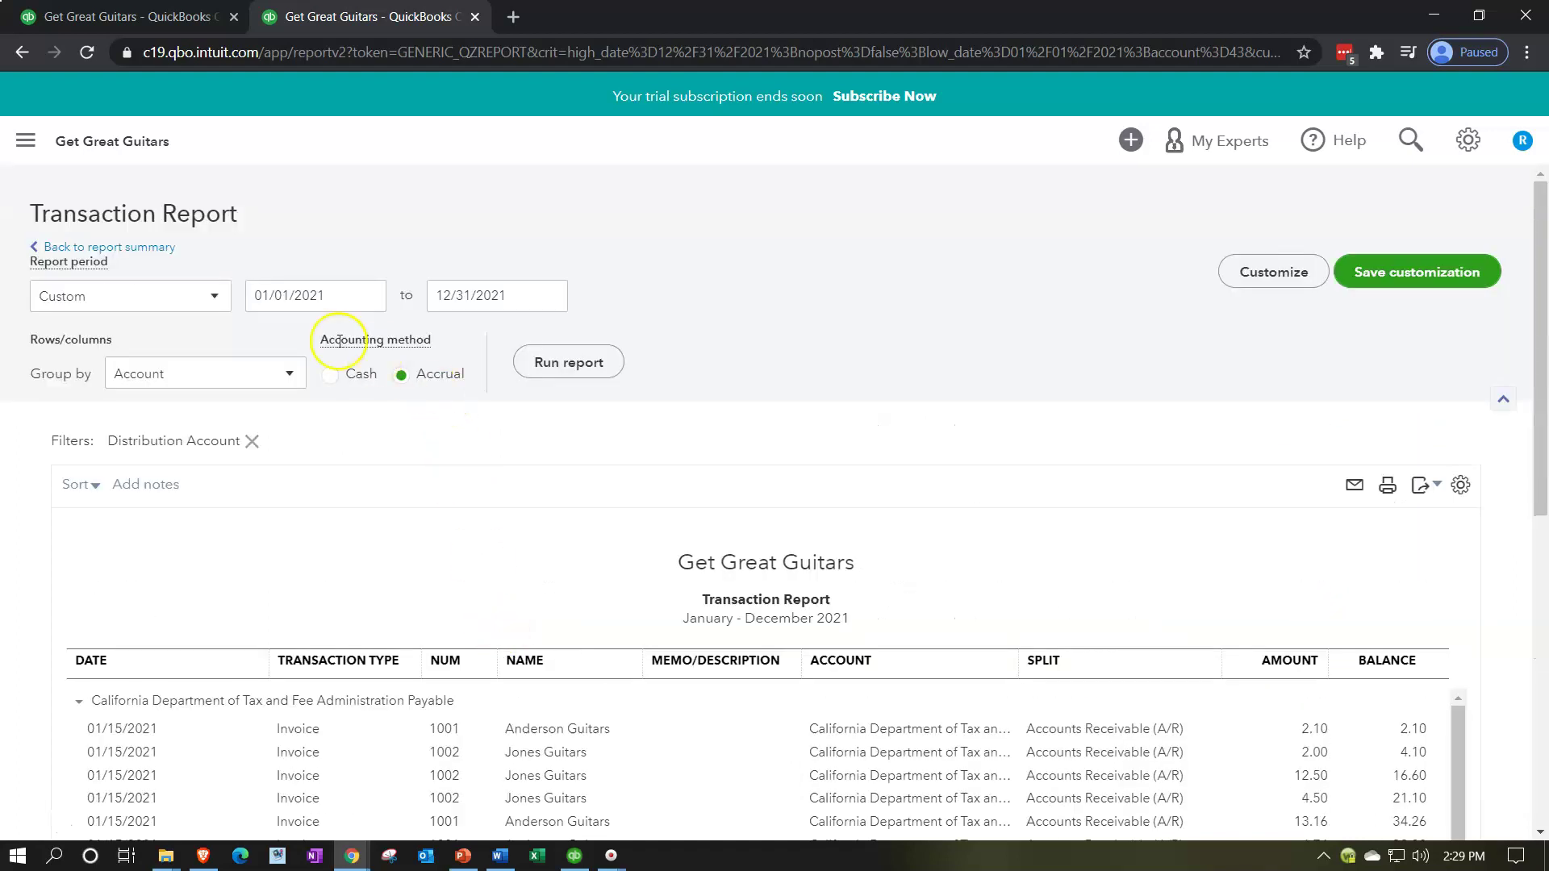
left_click(147, 249)
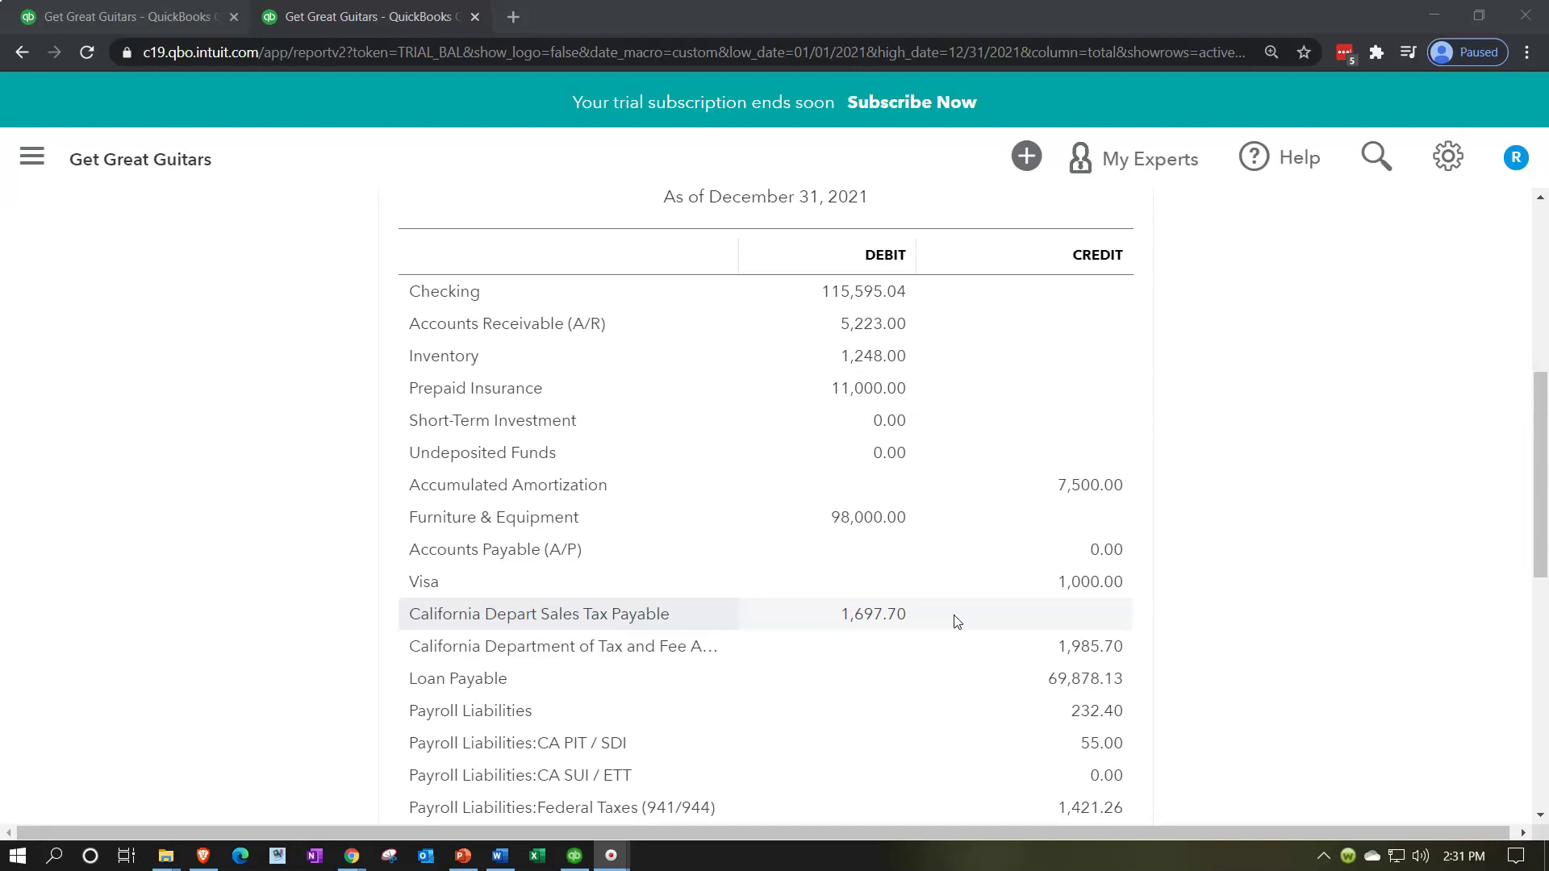
Look over the liability, equity, income and expense accounts in the trial balance.
left_click(300, 611)
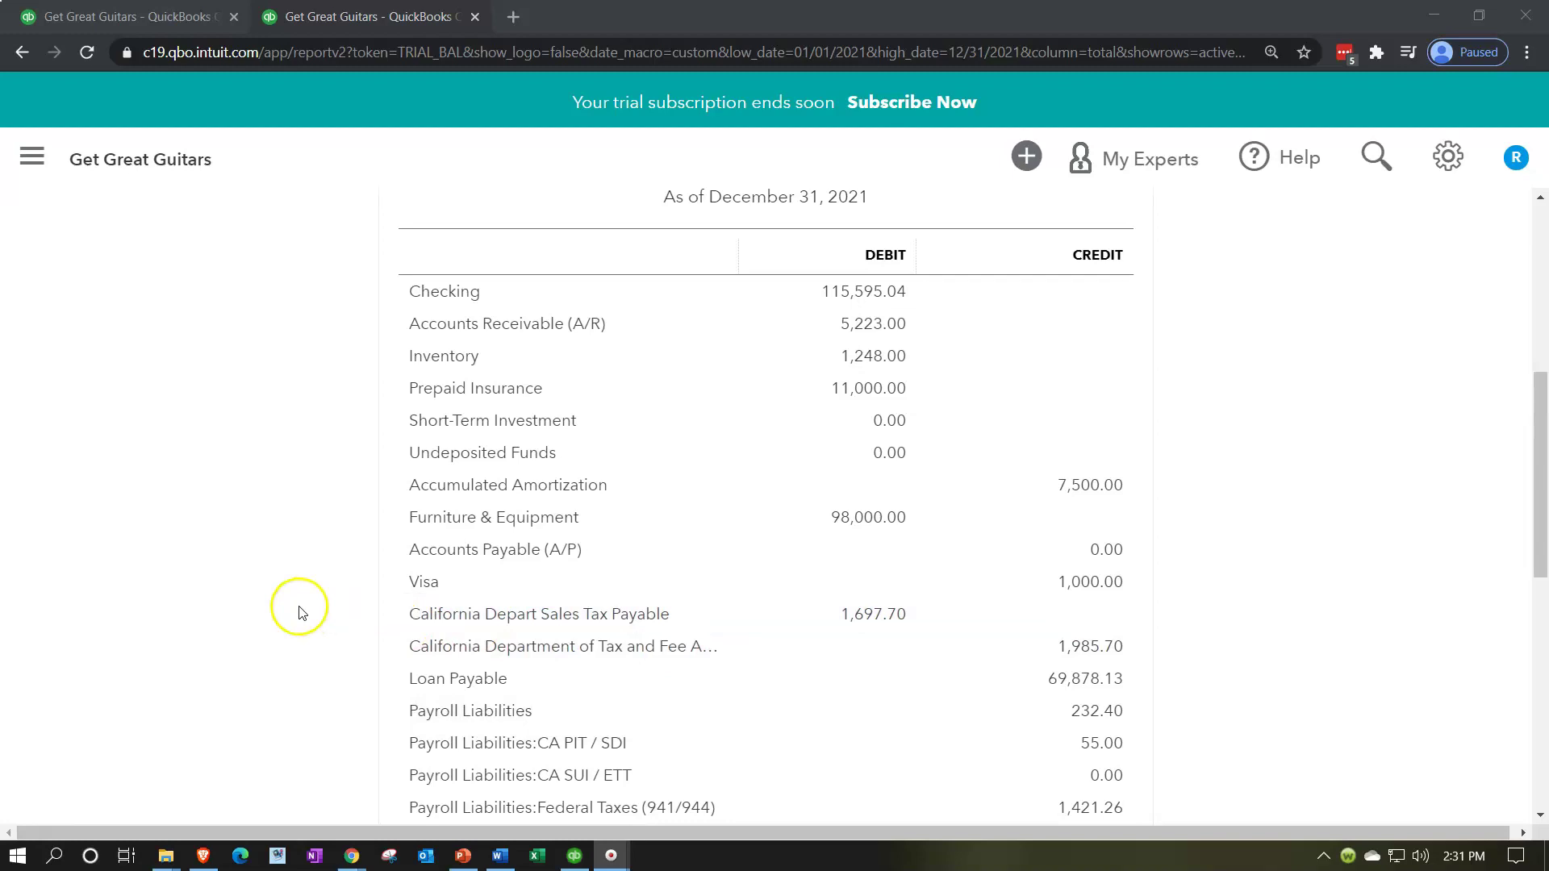
scroll(300, 612, "up", 1)
scroll(300, 612, "down", 4)
scroll(300, 612, "down", 3)
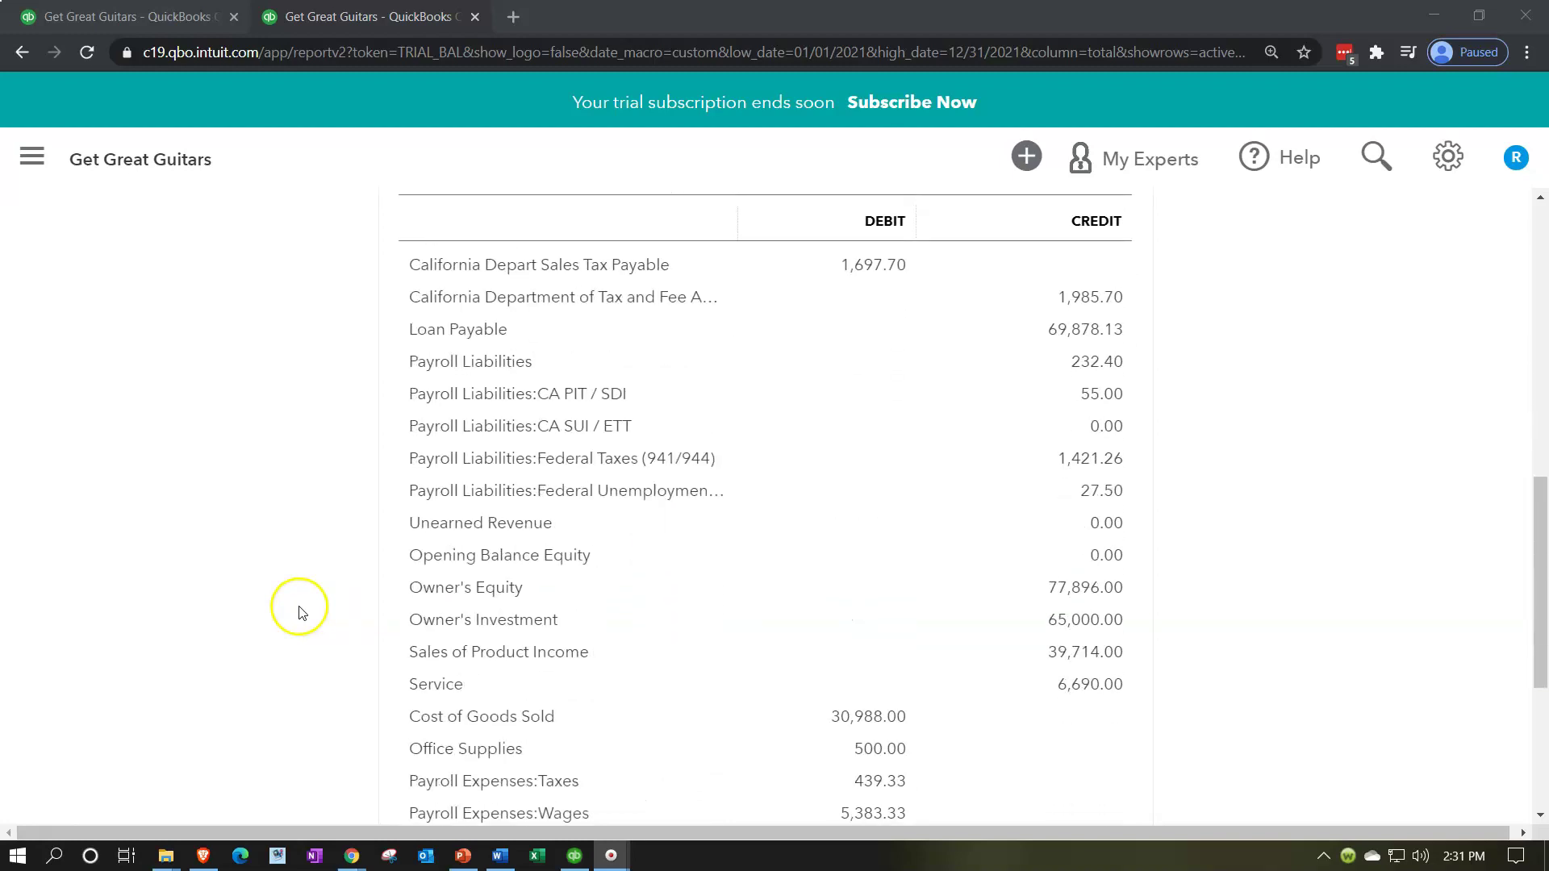